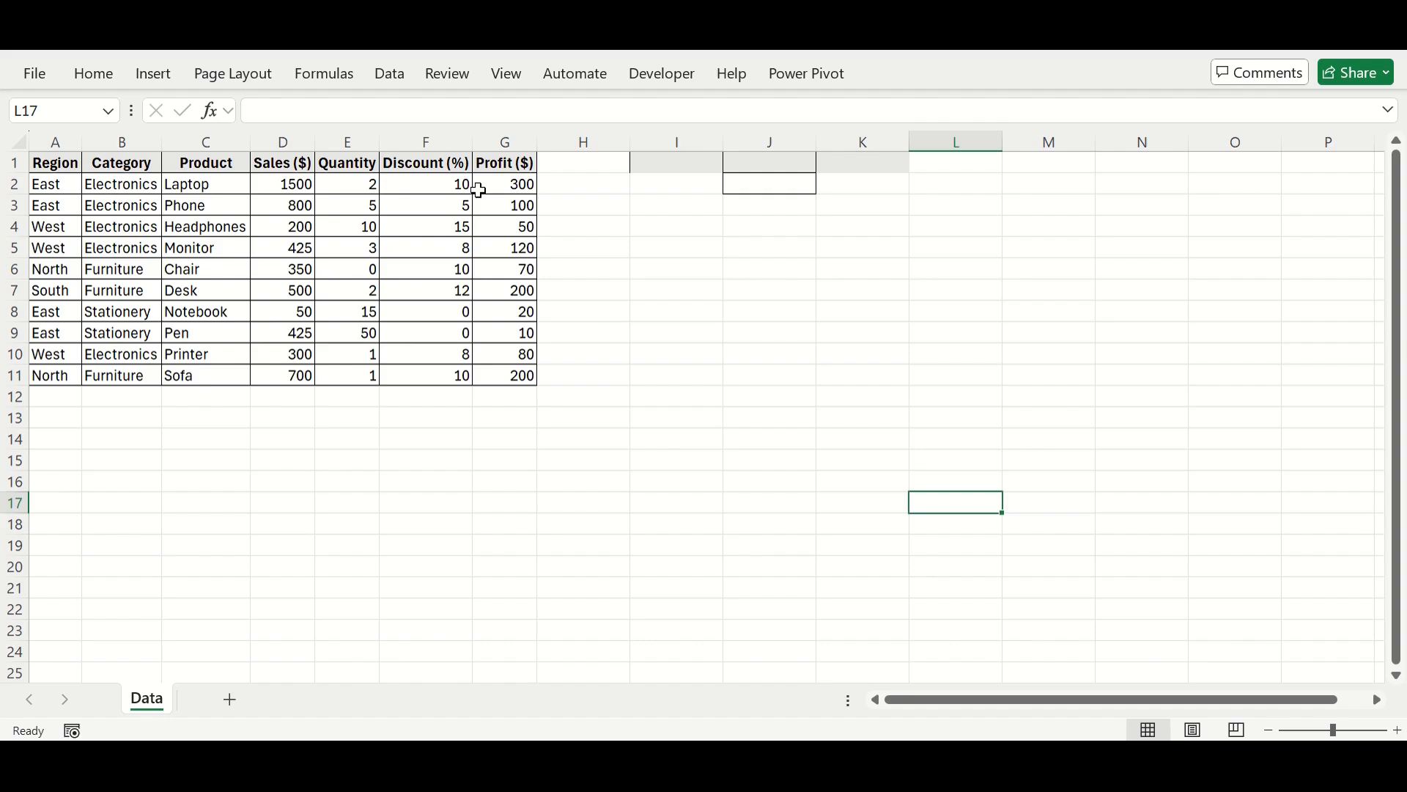
# - Insert a new column before Discount (%) and title it "Unit Price"
pyautogui.click(437, 140)
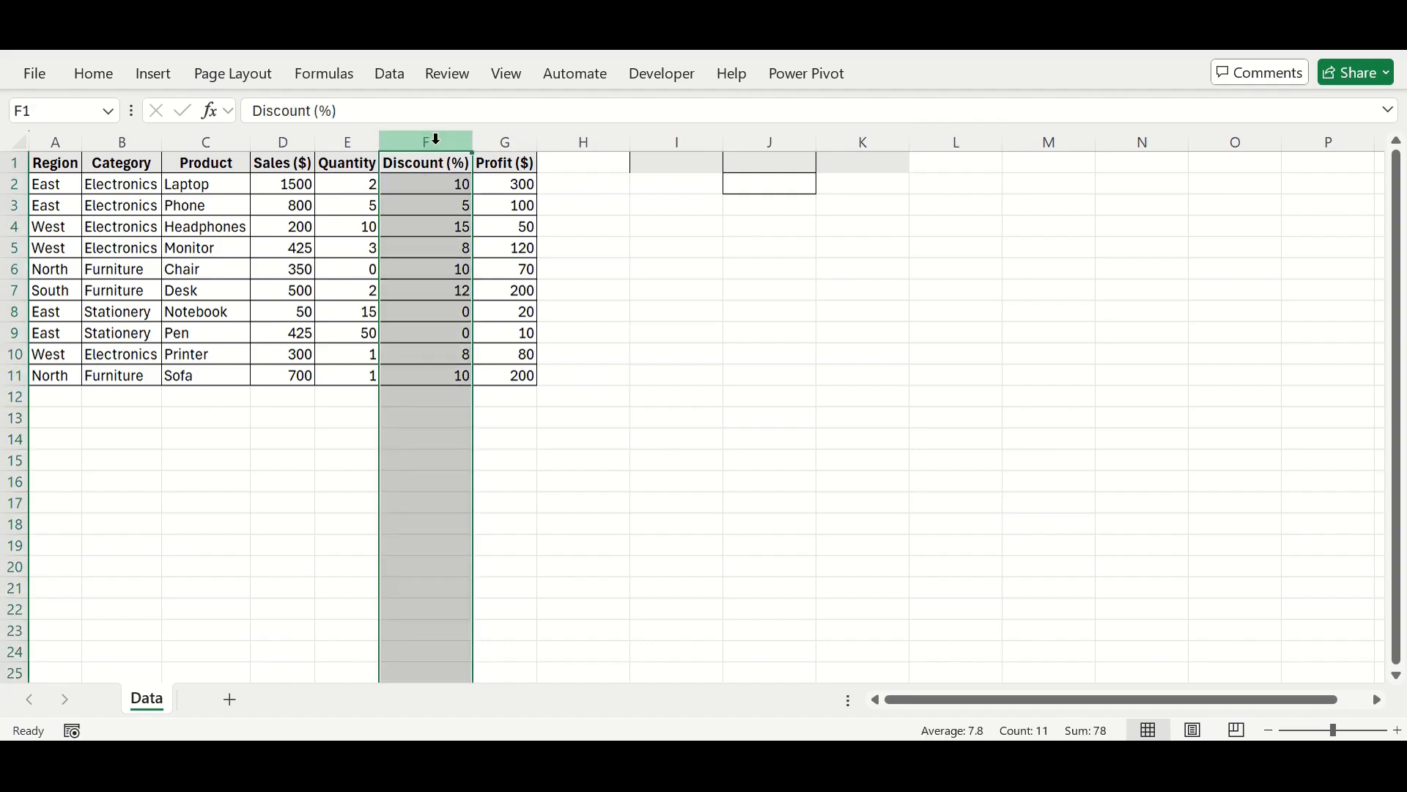
pyautogui.hotkey('ctrl', 'shift', '+')
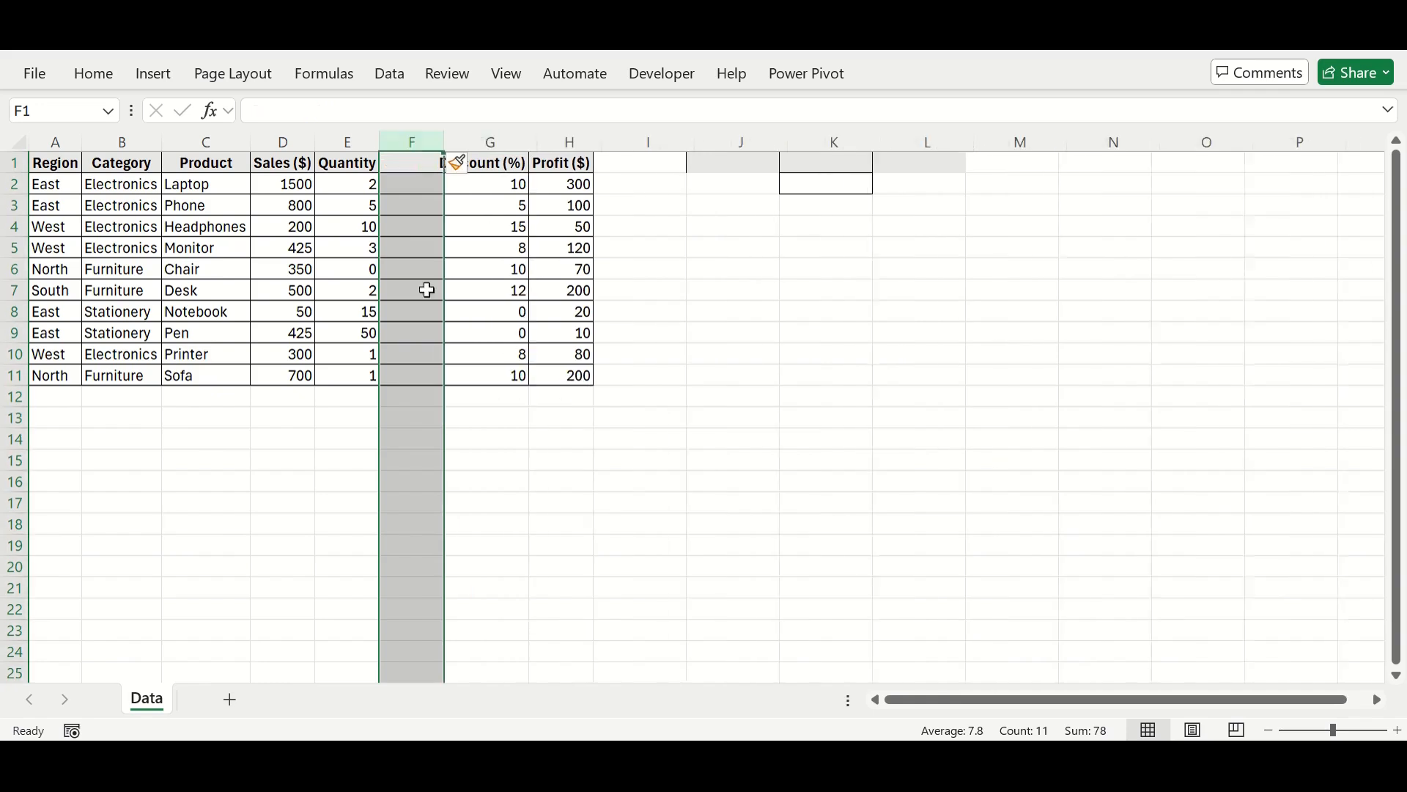
pyautogui.doubleClick(418, 161)
pyautogui.write('Unit Price')
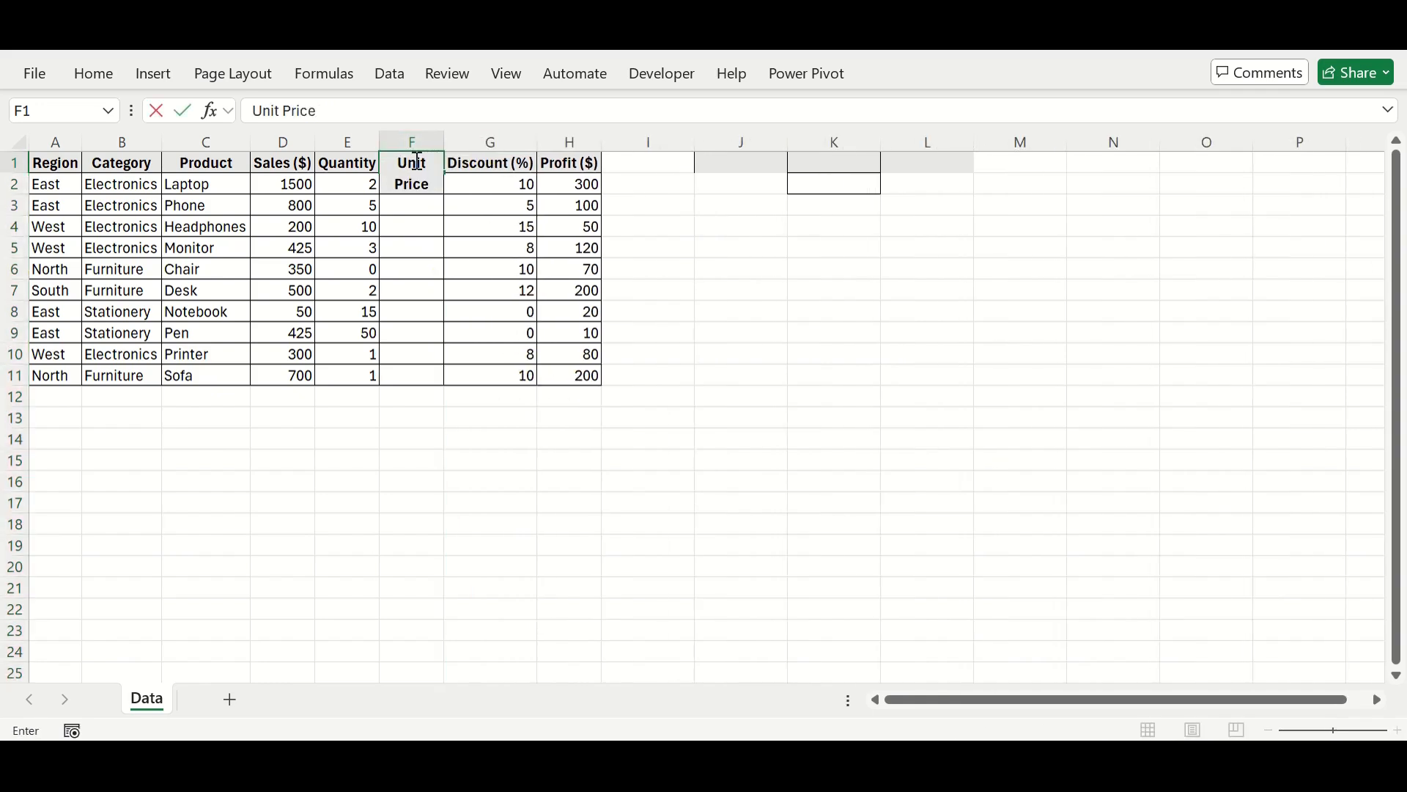
pyautogui.press('Return')
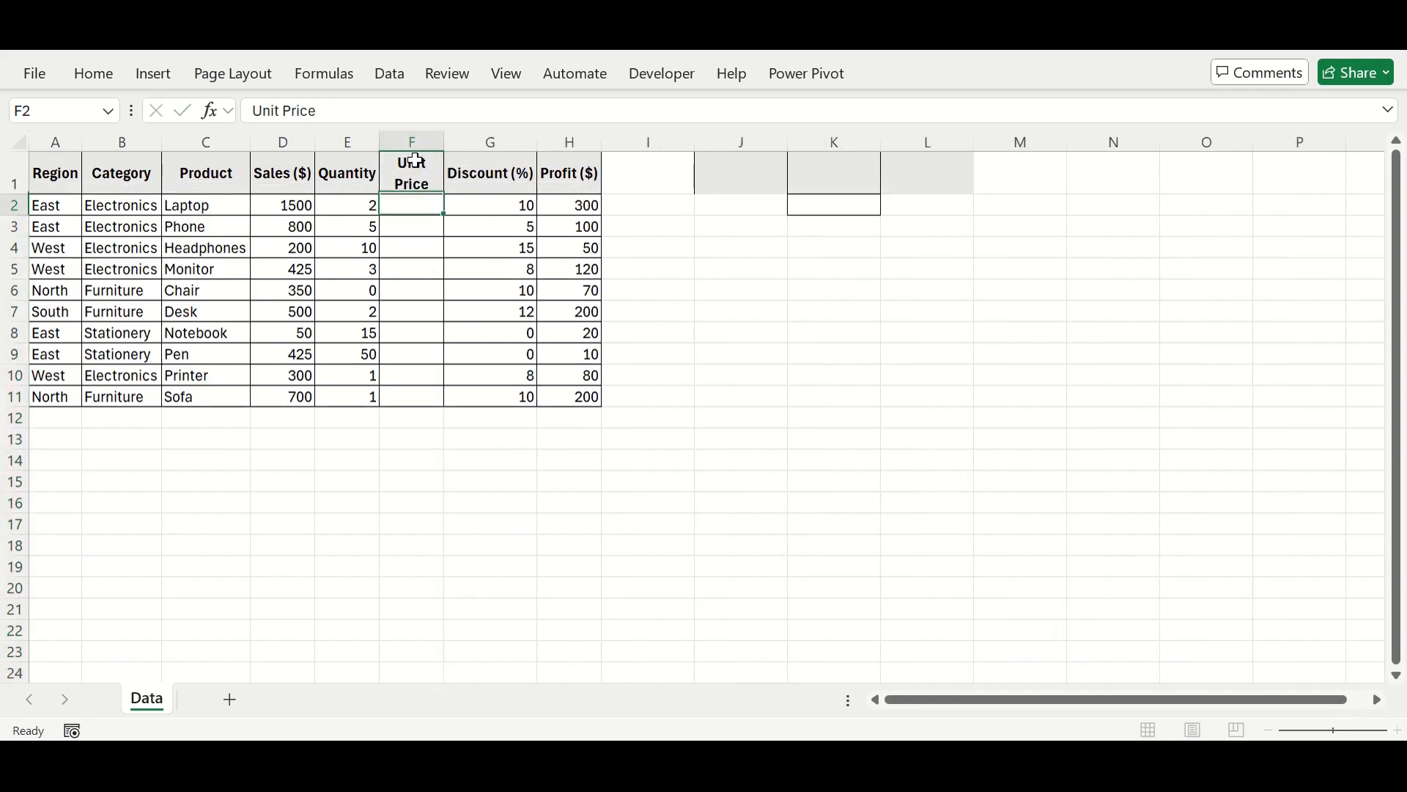
# - Calculate each product's unit price with =D2/E2 in F2 and fill the formula down to F11
pyautogui.write('=')
pyautogui.press('Left')
pyautogui.press('Left')
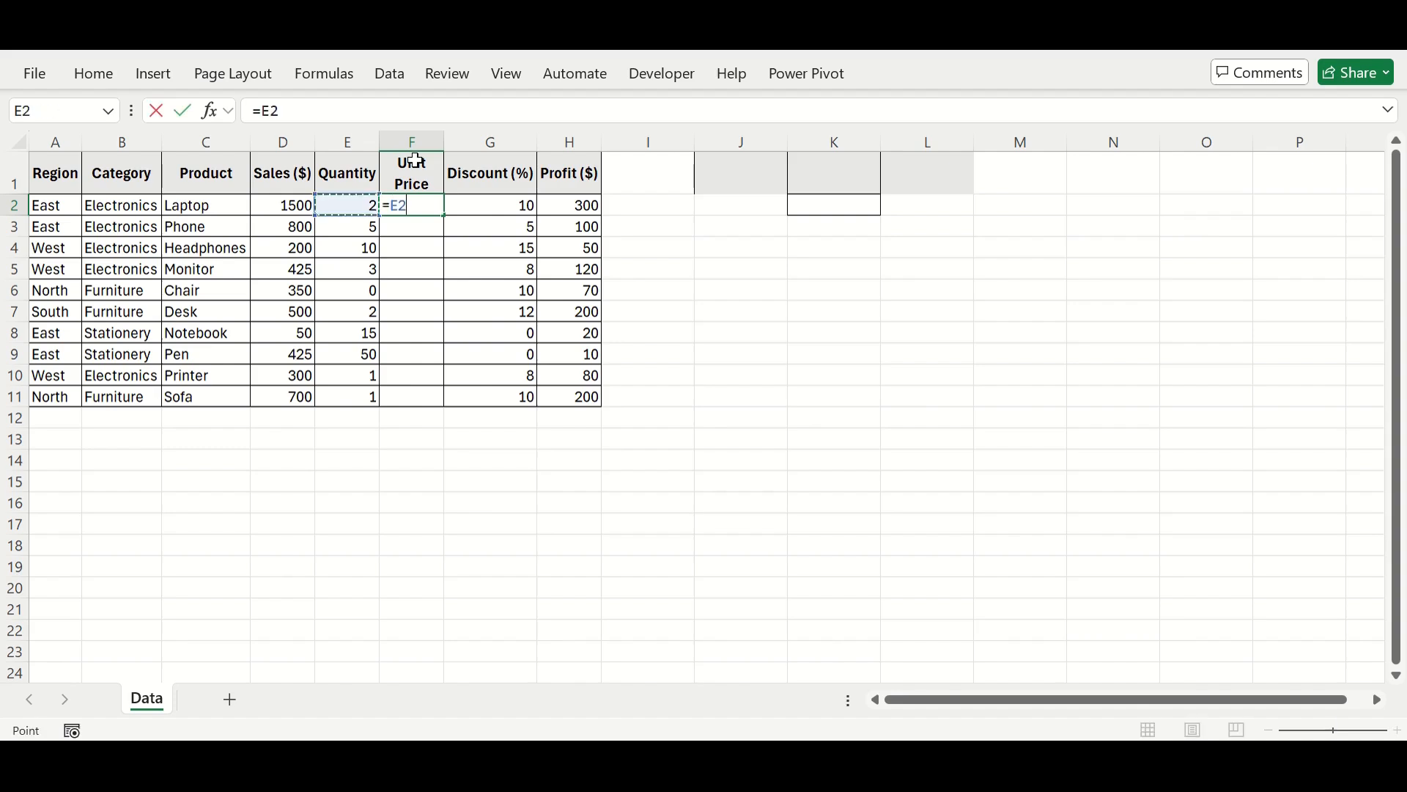
pyautogui.write('/')
pyautogui.press('Left')
pyautogui.press('Return')
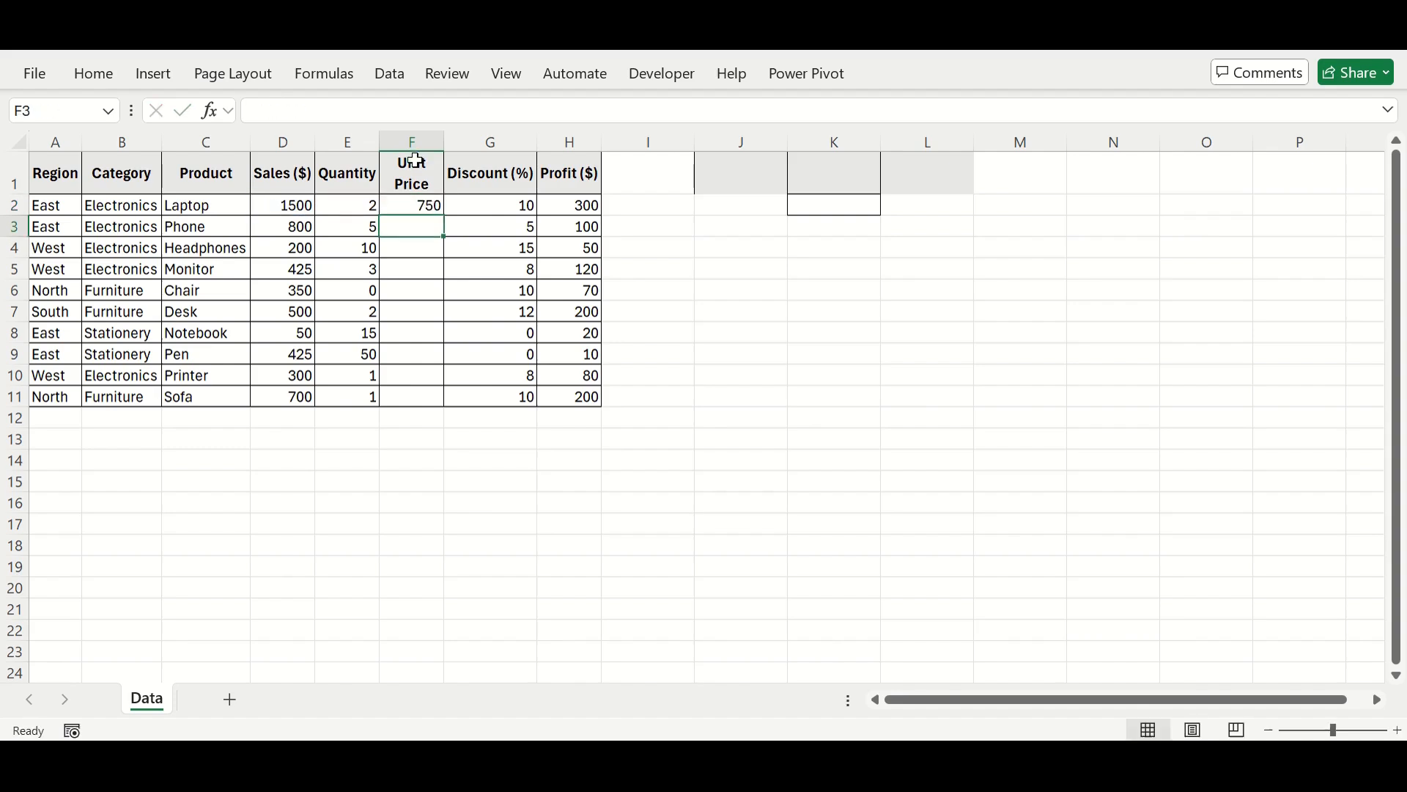
pyautogui.click(436, 206)
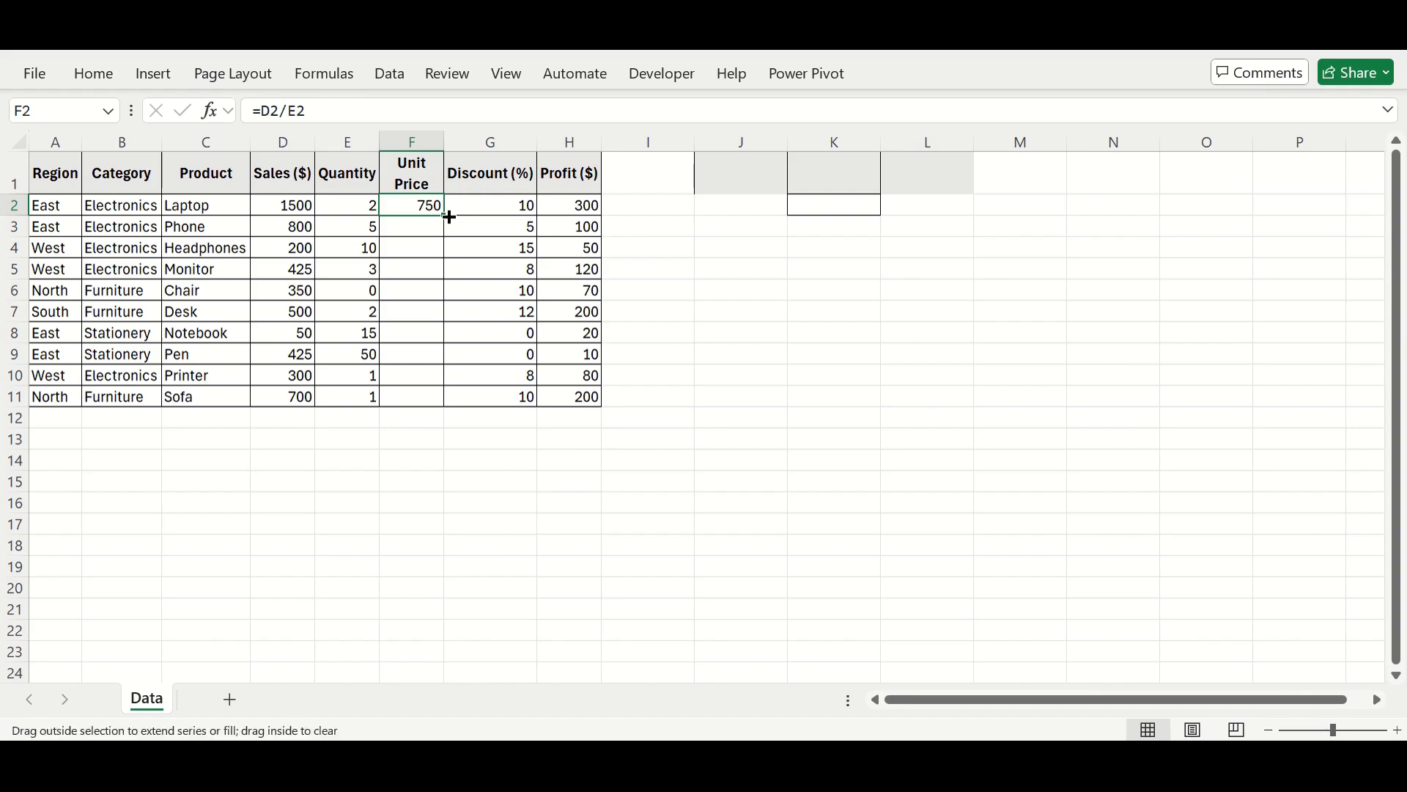
pyautogui.doubleClick(444, 216)
pyautogui.click(430, 456)
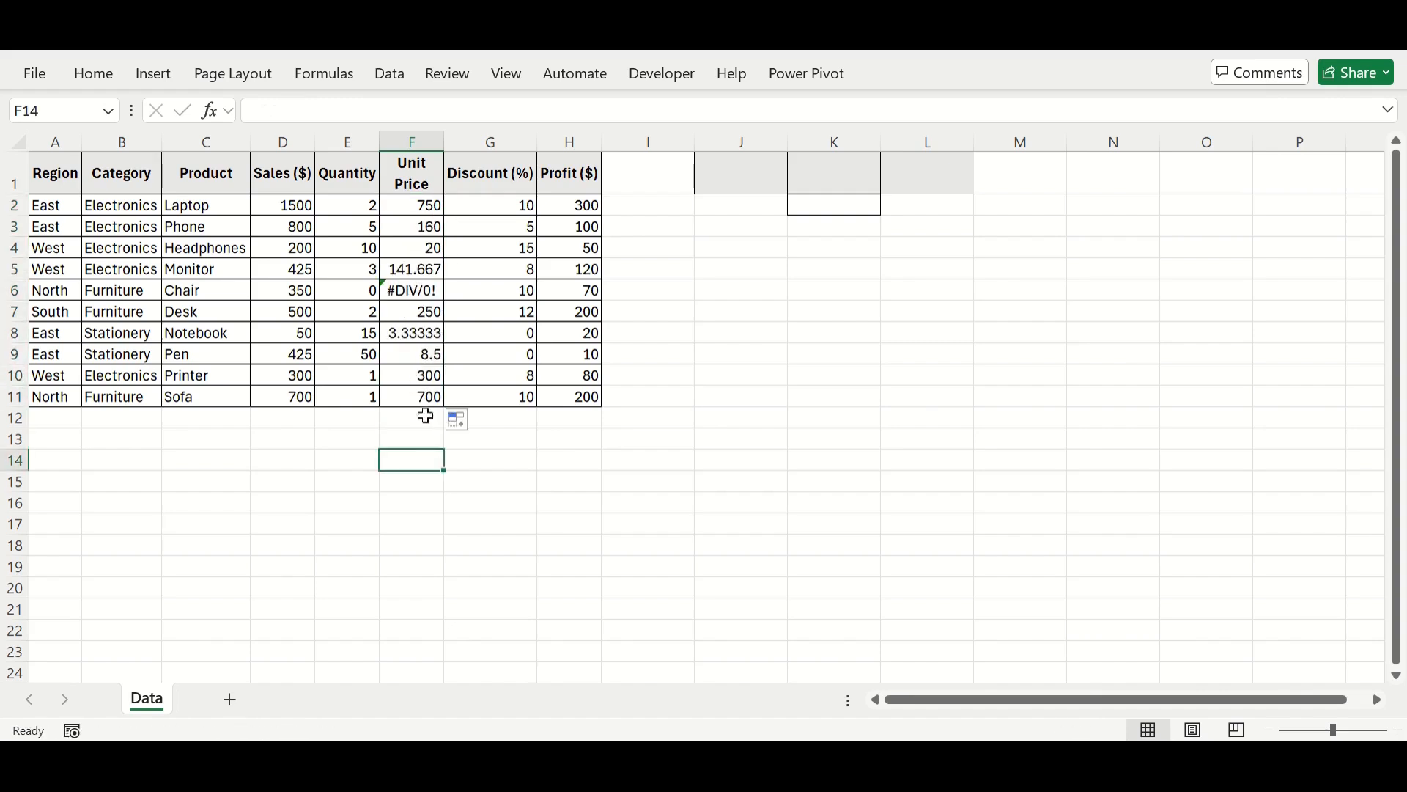
pyautogui.click(415, 290)
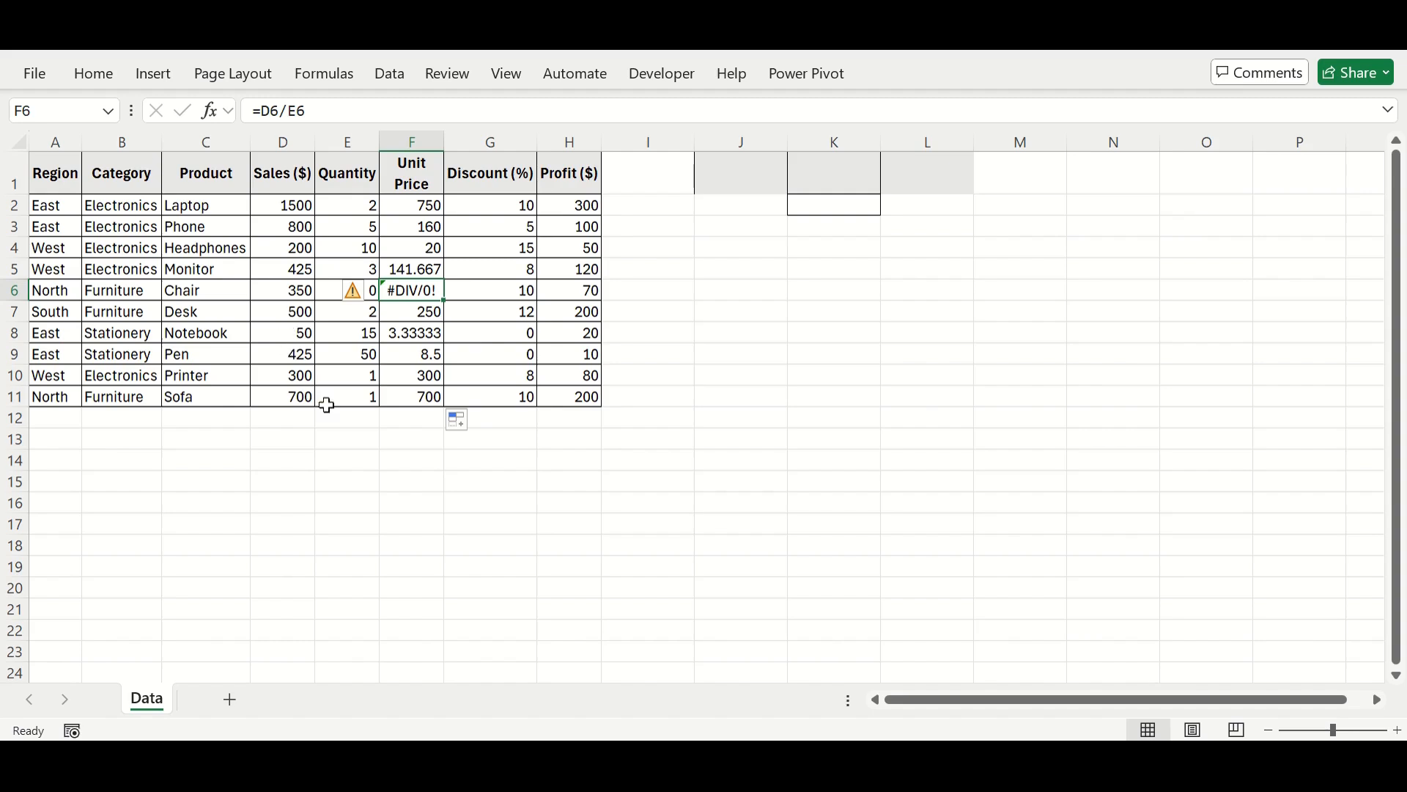
# - Enter an AVERAGE formula over the unit prices F2:F11 in cell F13
pyautogui.click(412, 439)
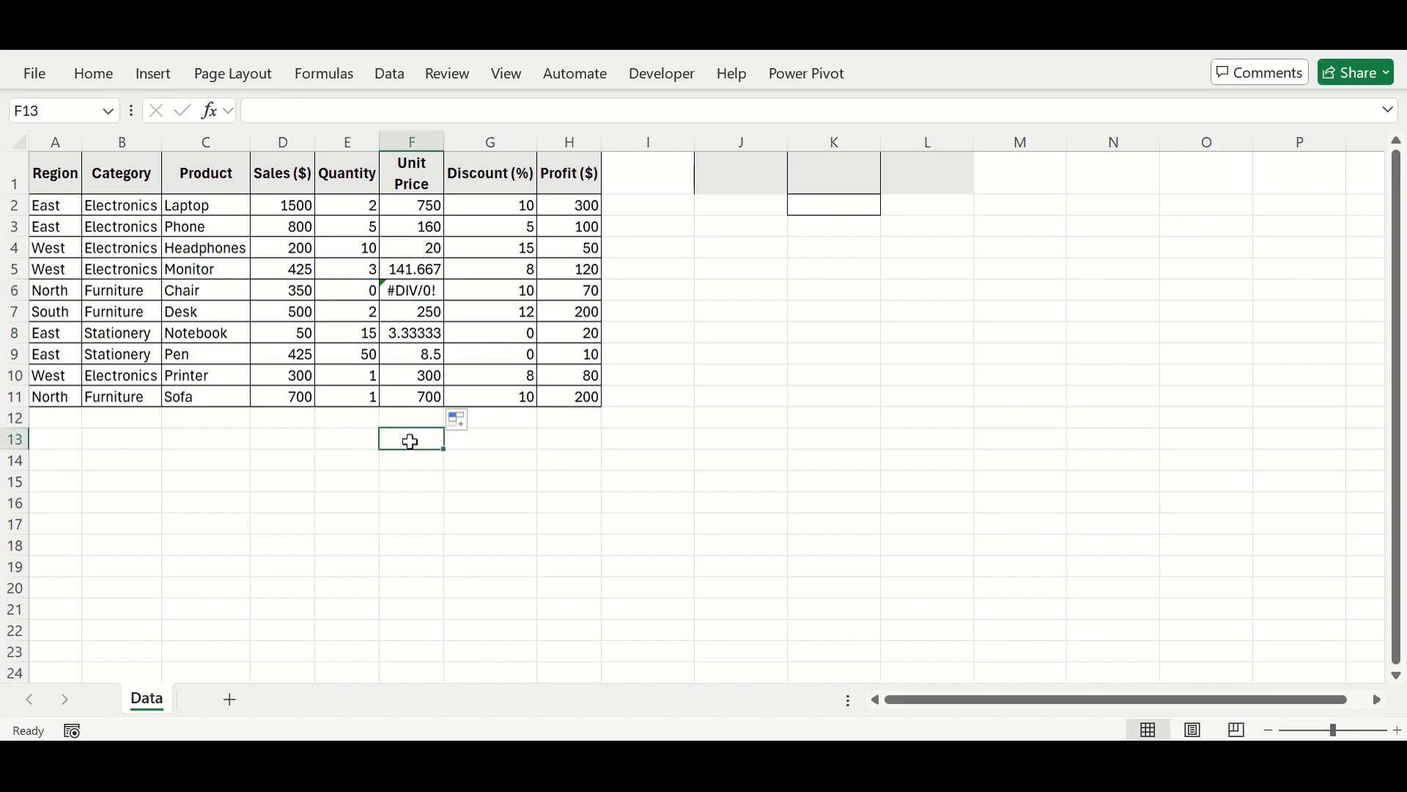
pyautogui.write('=Av')
pyautogui.press('Tab')
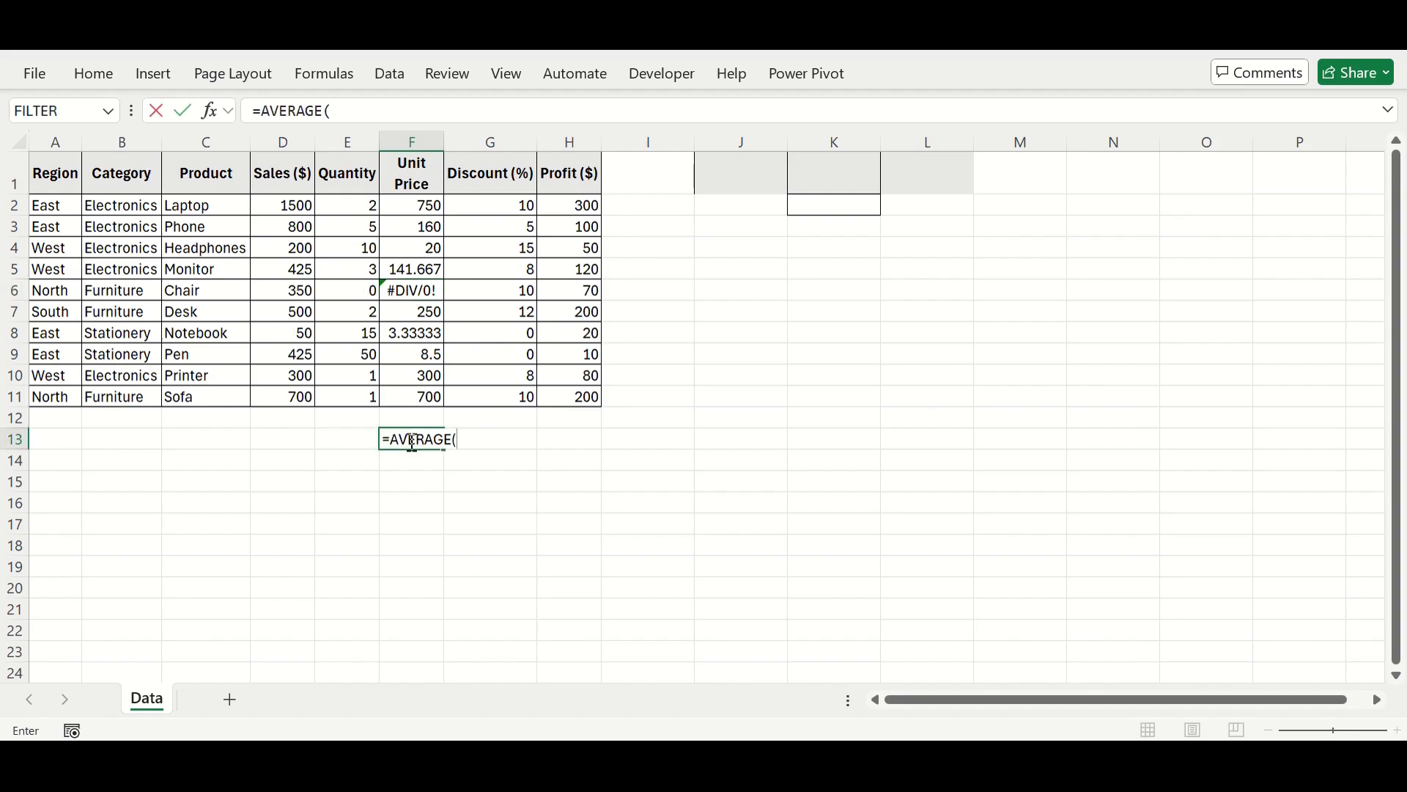
pyautogui.press('Up')
pyautogui.press('Up')
pyautogui.hotkey('ctrl', 'shift', 'Up')
pyautogui.hotkey('shift', 'Down')
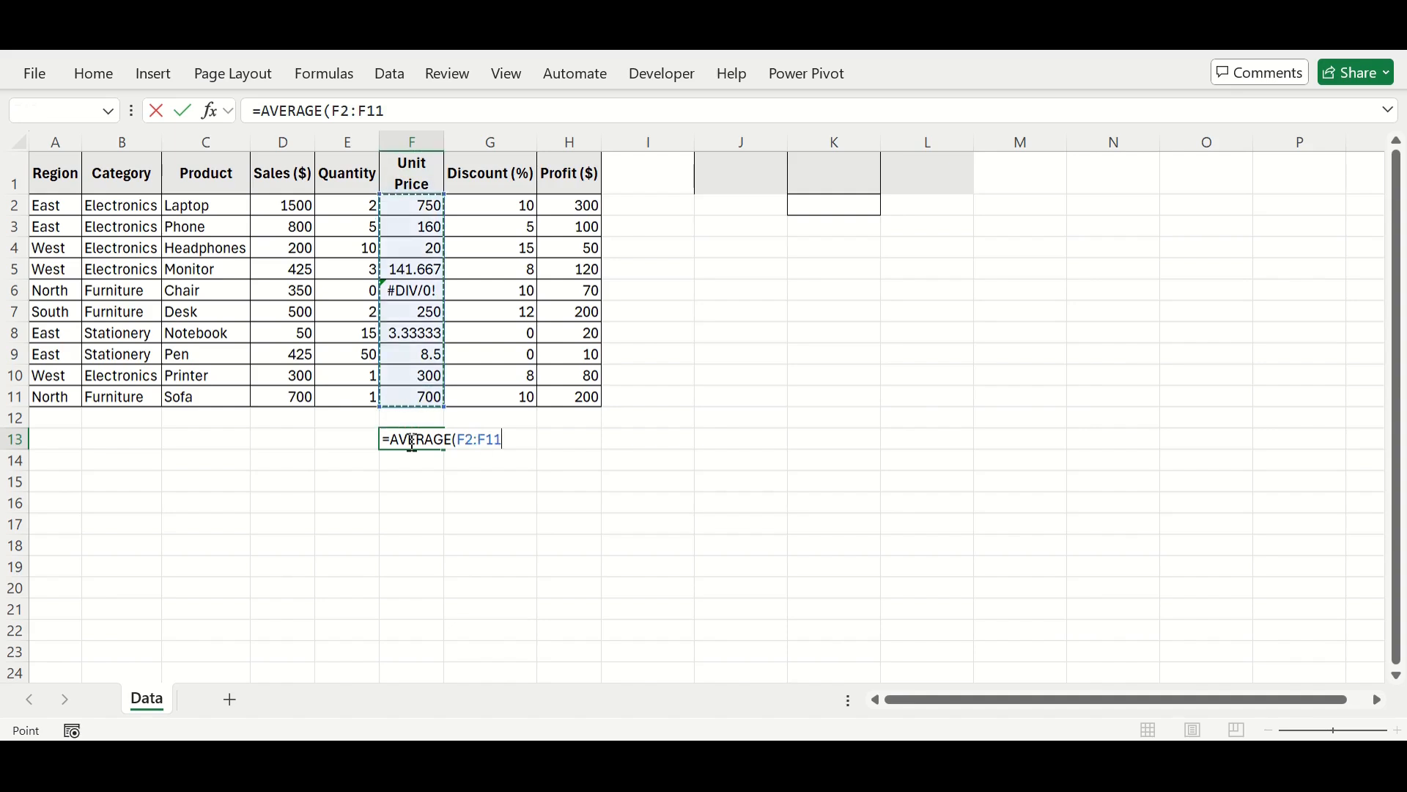
pyautogui.press('Return')
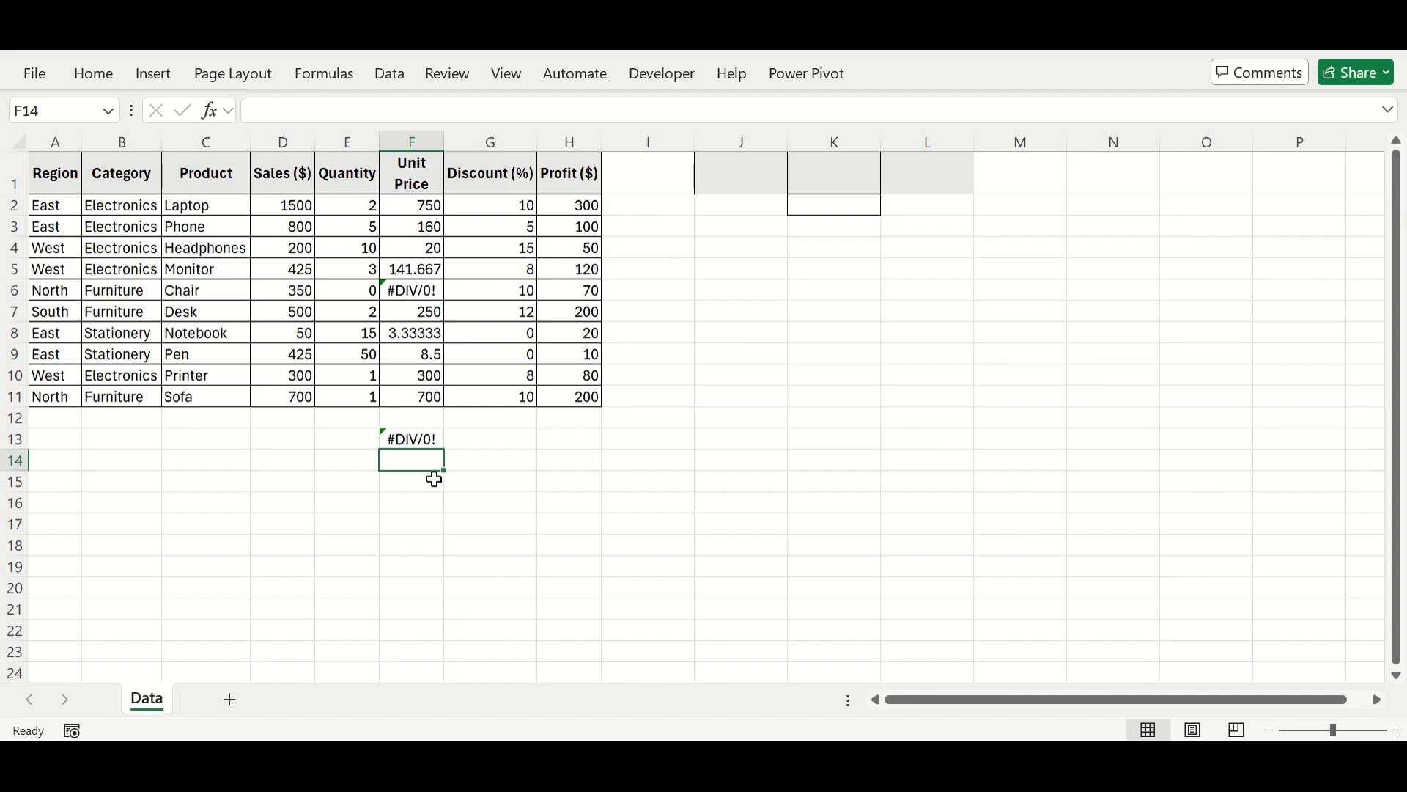
# - Enter =AGGREGATE(1,6,$F$2:$F$11) in F14 to average the unit prices while ignoring errors
pyautogui.write('=Ag')
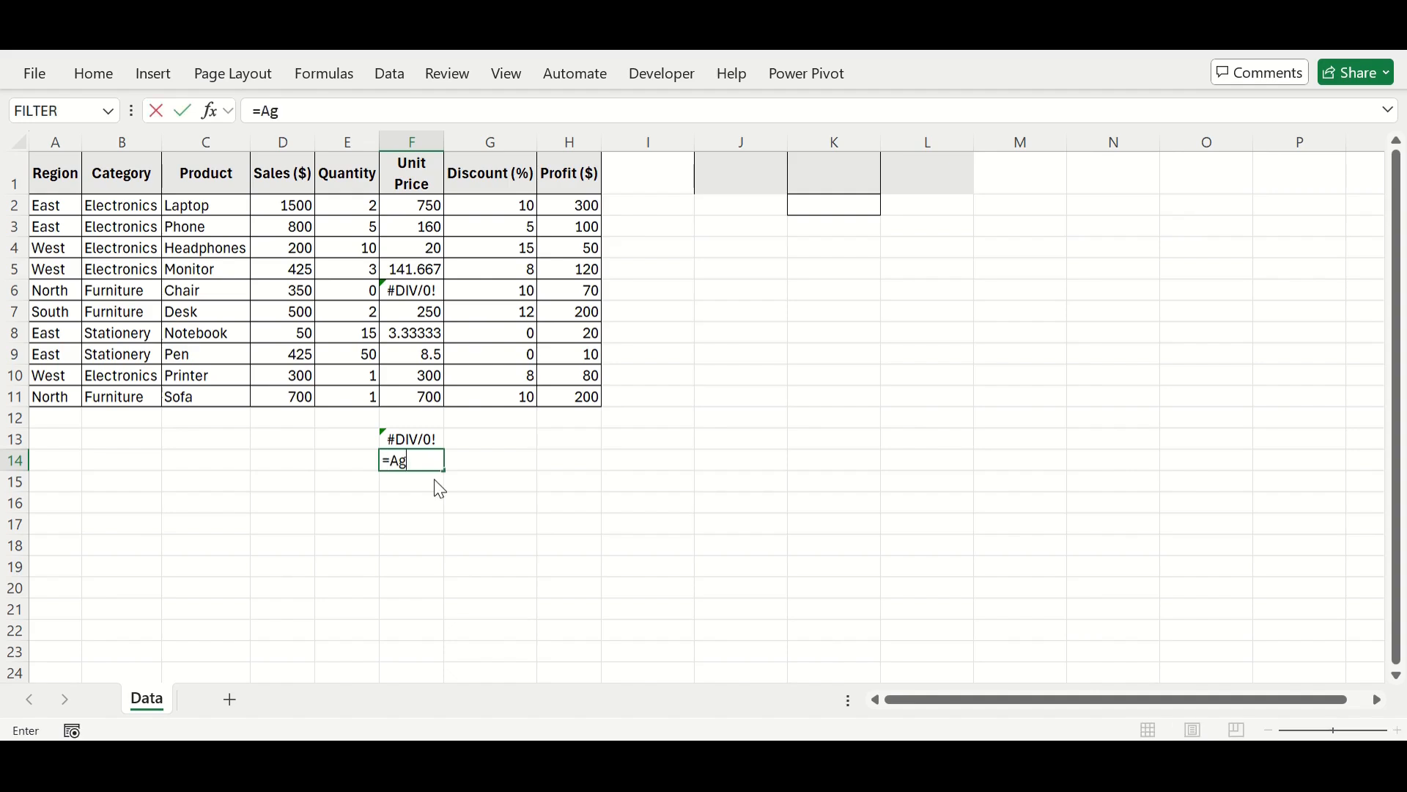
pyautogui.press('Tab')
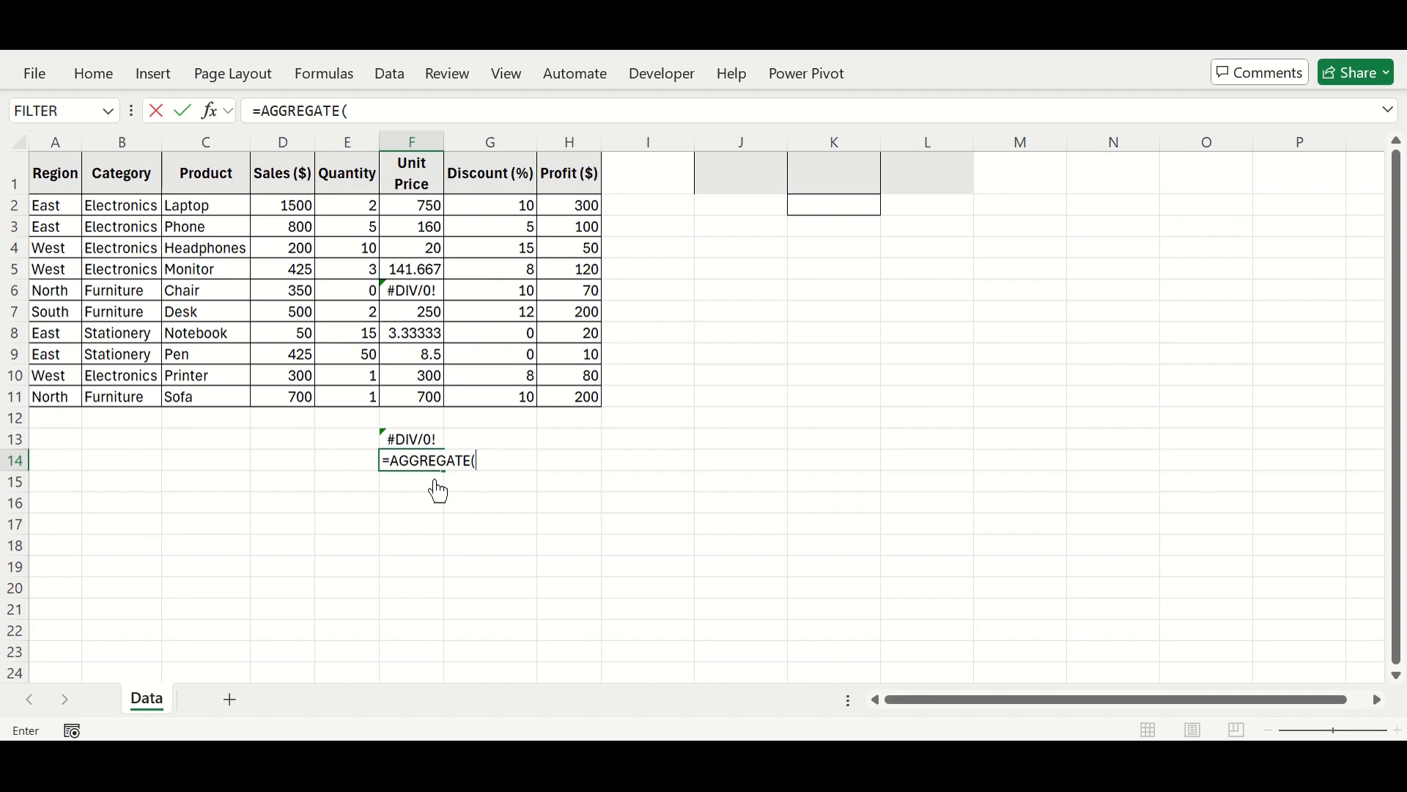
pyautogui.write('1,6,')
pyautogui.moveTo(424, 206); pyautogui.dragTo(414, 396)
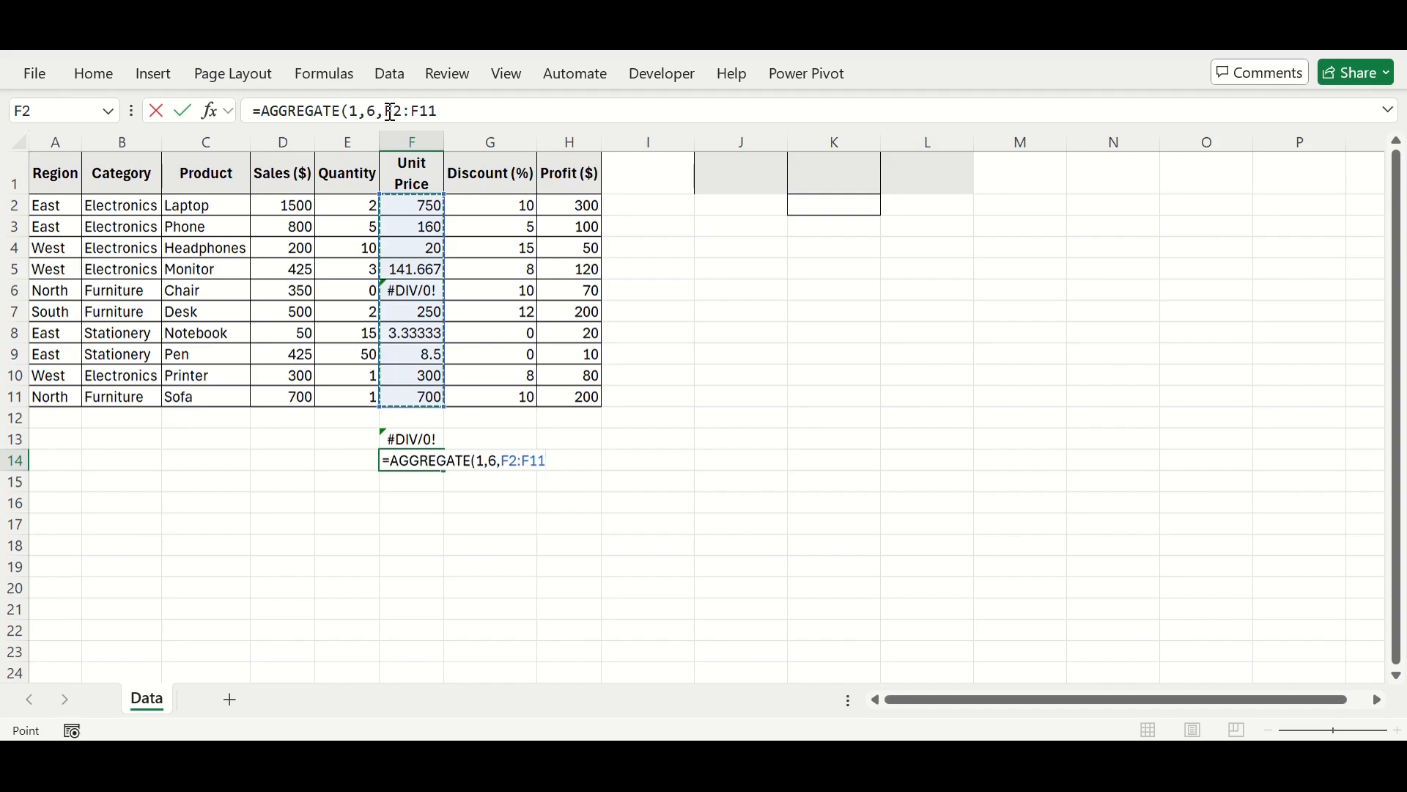
pyautogui.moveTo(391, 112); pyautogui.dragTo(447, 110)
pyautogui.press('F4')
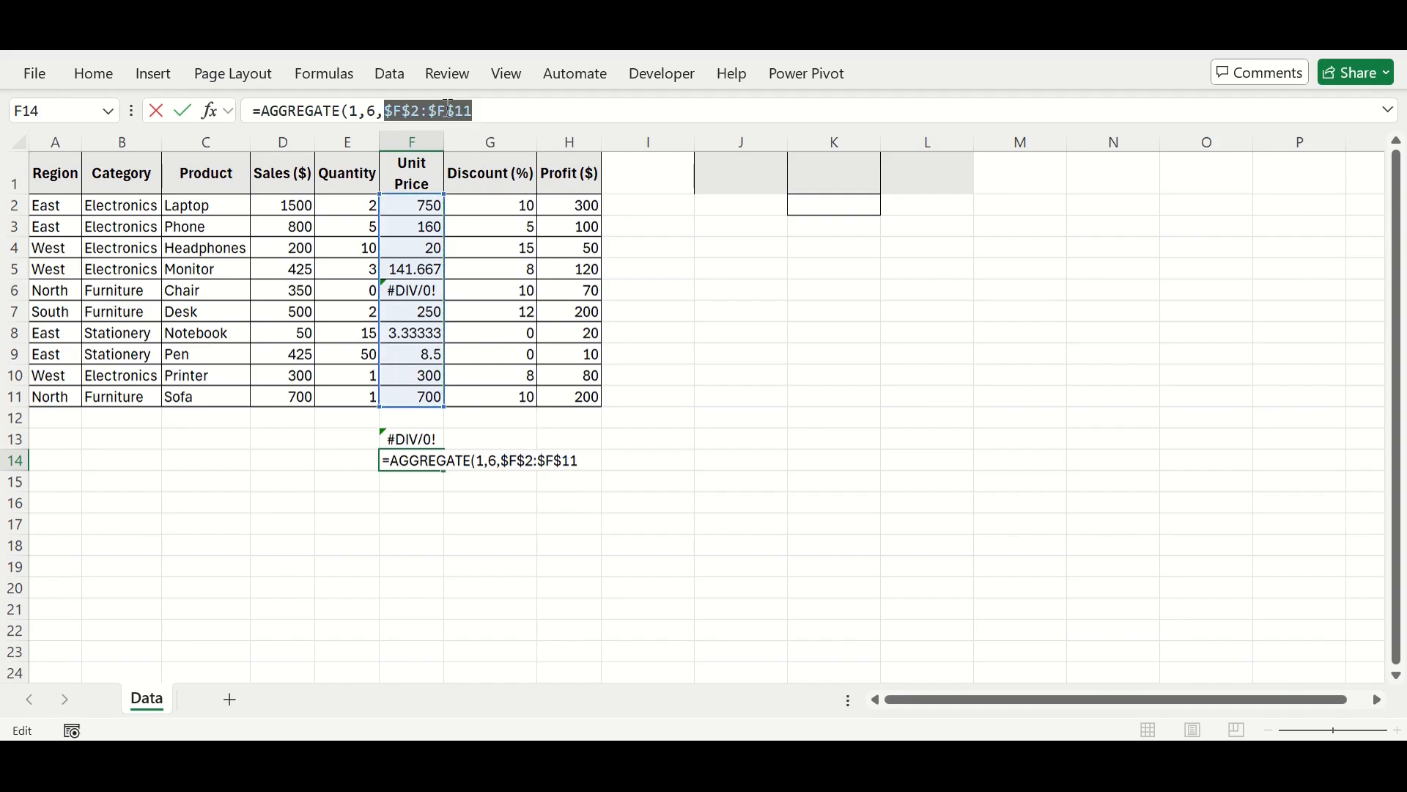
pyautogui.click(512, 115)
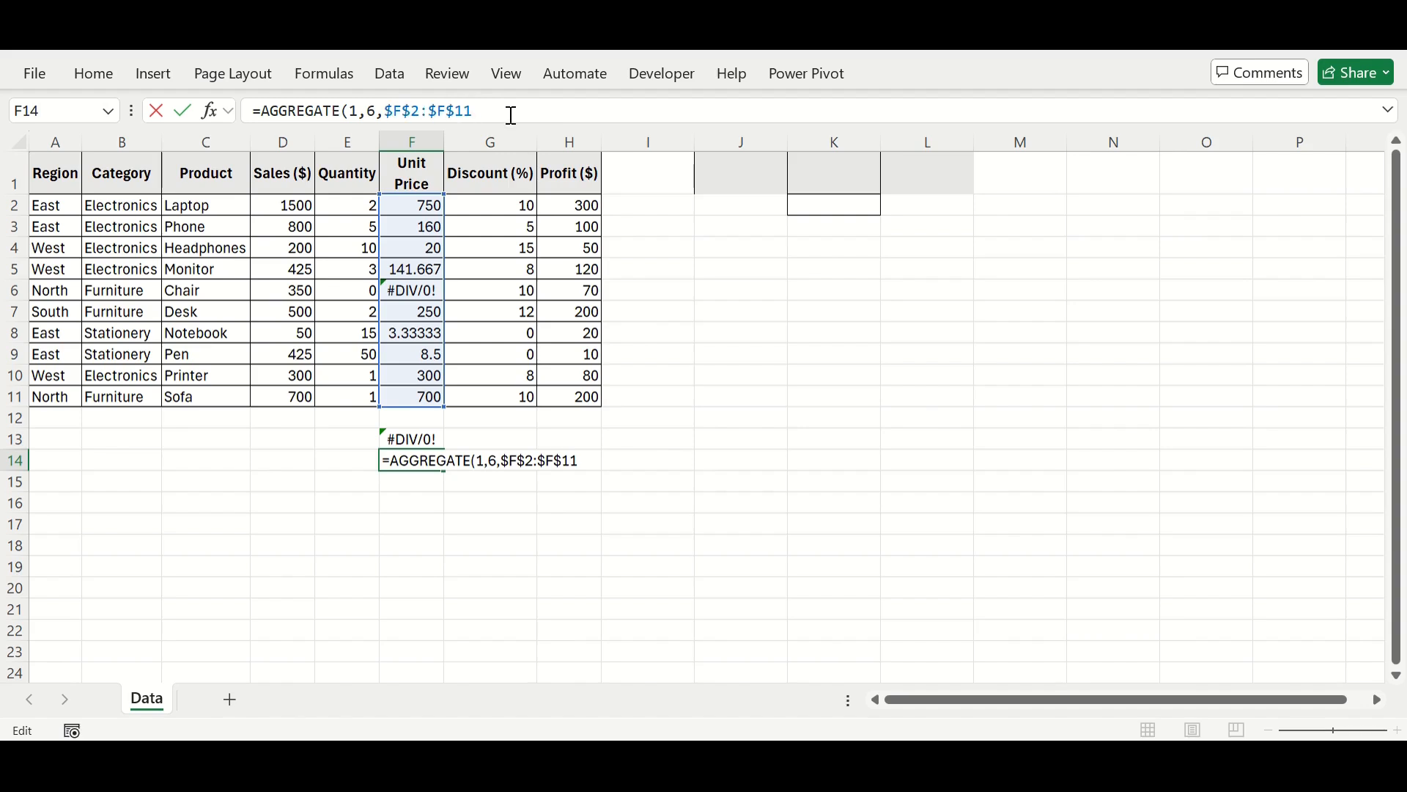
pyautogui.write(')')
pyautogui.press('Return')
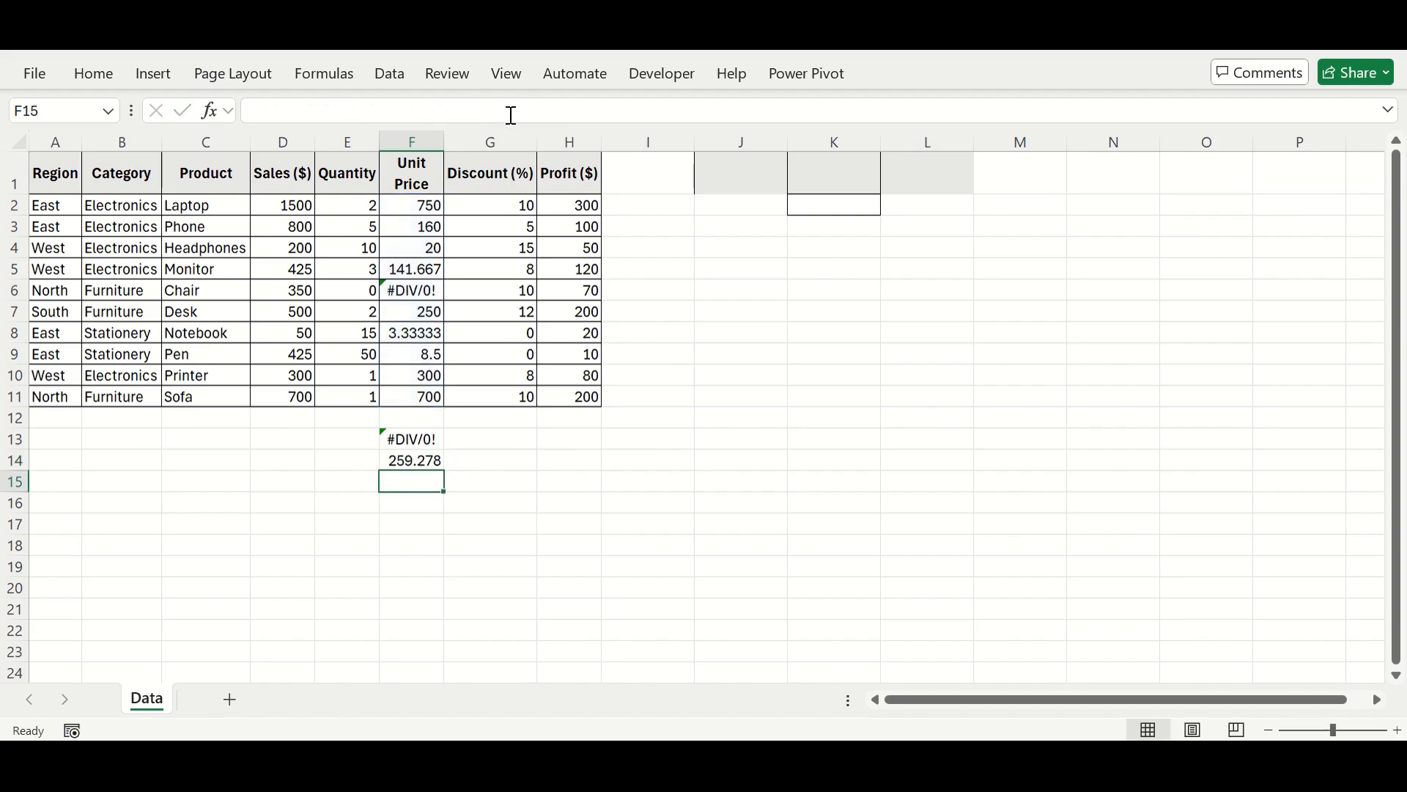
# - Copy the AGGREGATE formula from F14 down to F16 and change the function number in F15 to 12
pyautogui.click(437, 466)
pyautogui.moveTo(444, 472); pyautogui.dragTo(440, 504)
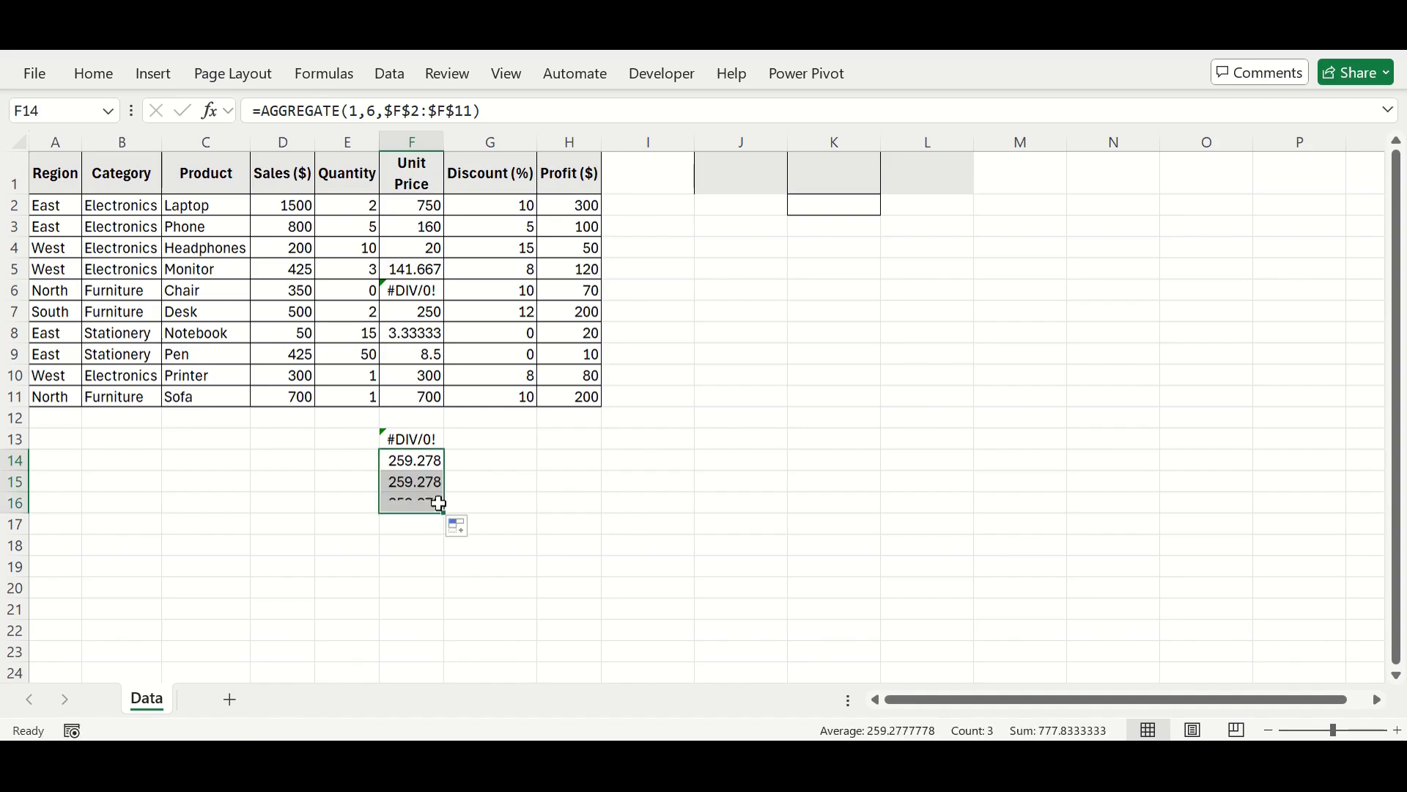
pyautogui.click(412, 482)
pyautogui.click(354, 111)
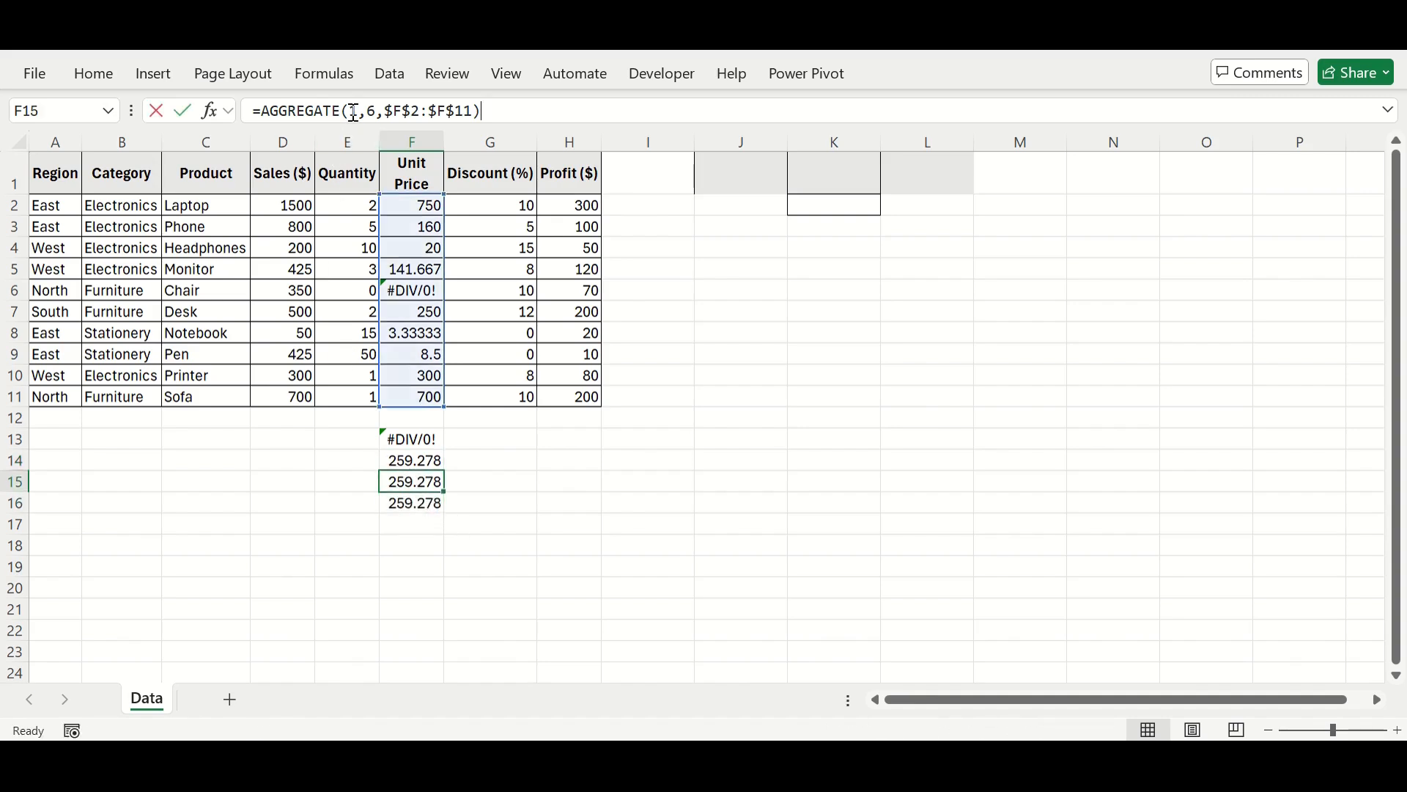
pyautogui.click(362, 113)
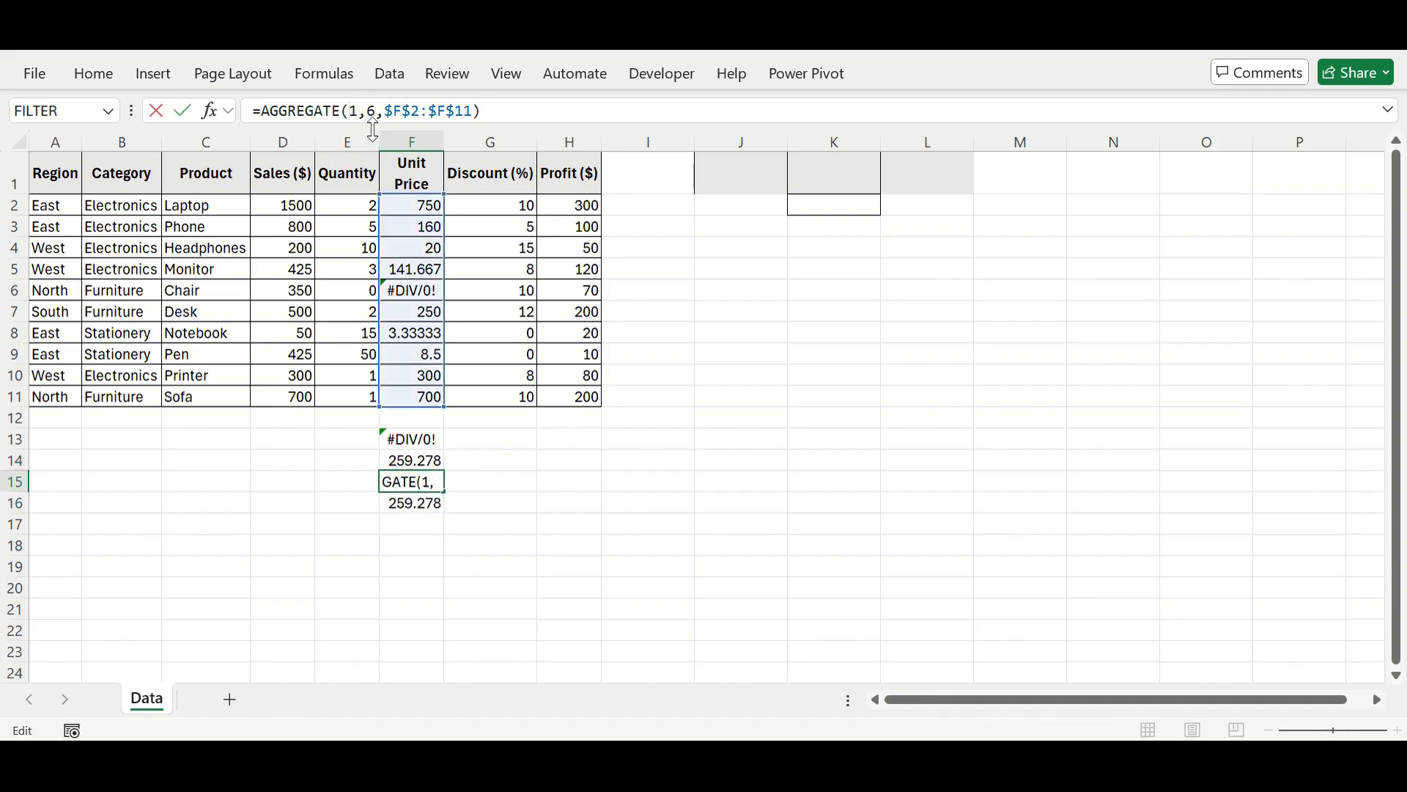
pyautogui.write('2')
pyautogui.press('Return')
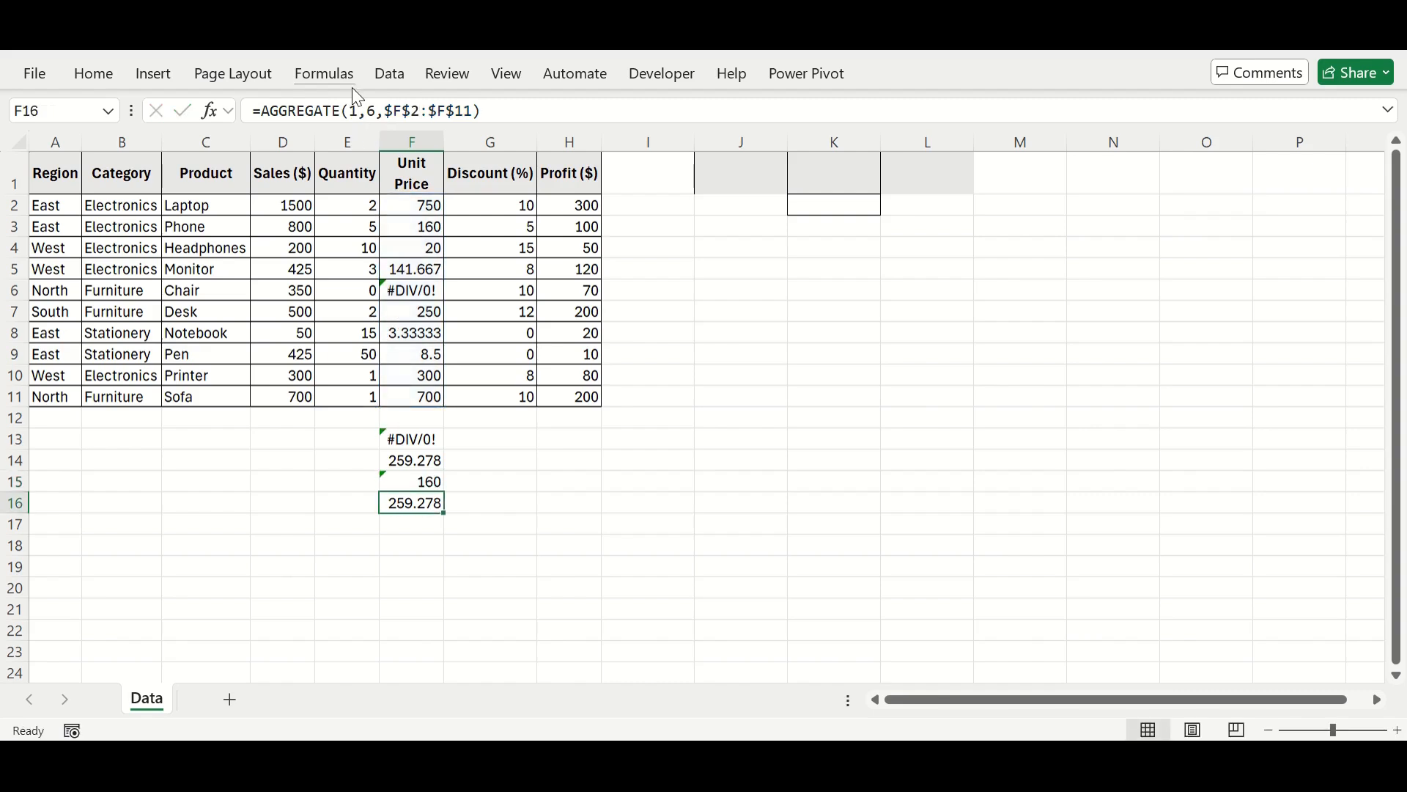
# - Change the AGGREGATE function number in F16 to 8
pyautogui.click(360, 112)
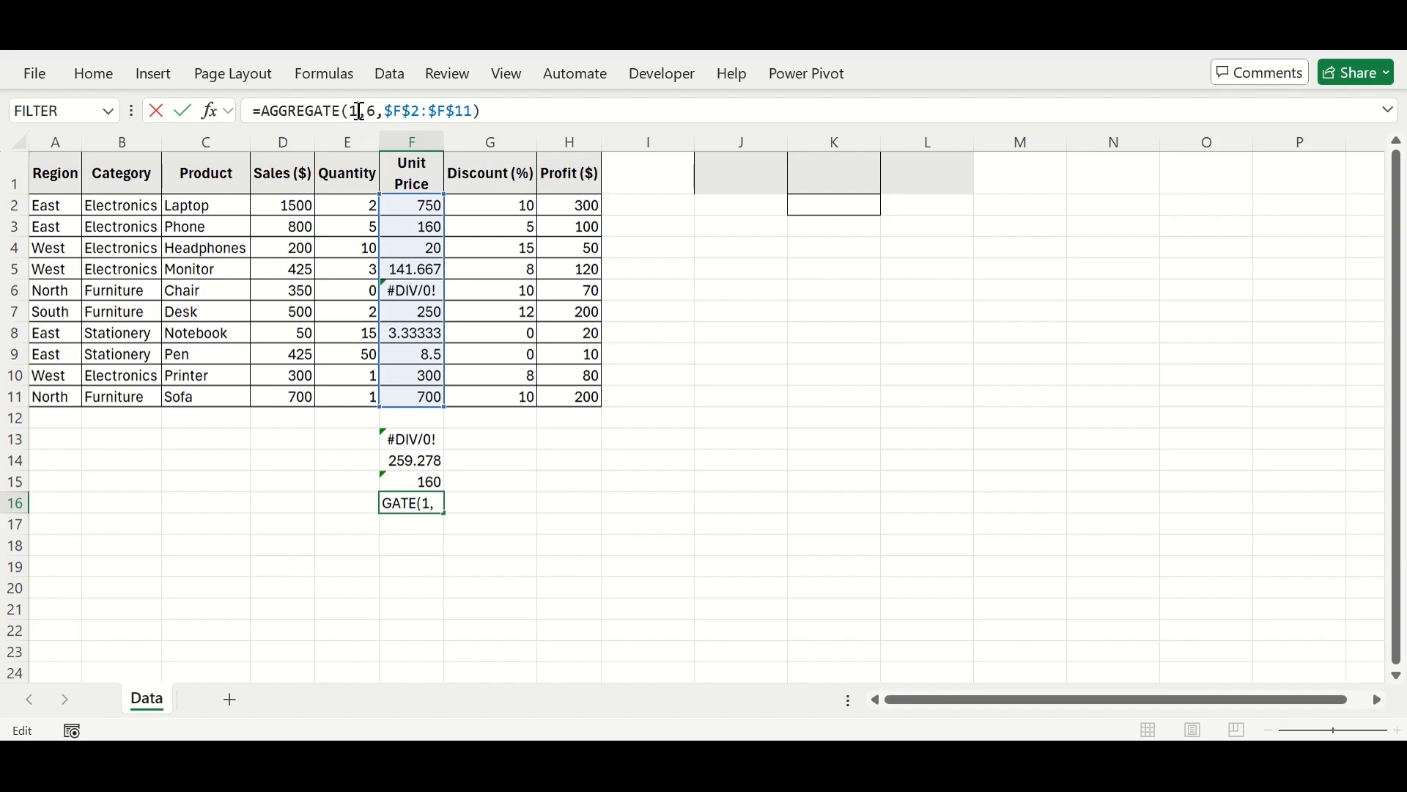
pyautogui.press('BackSpace')
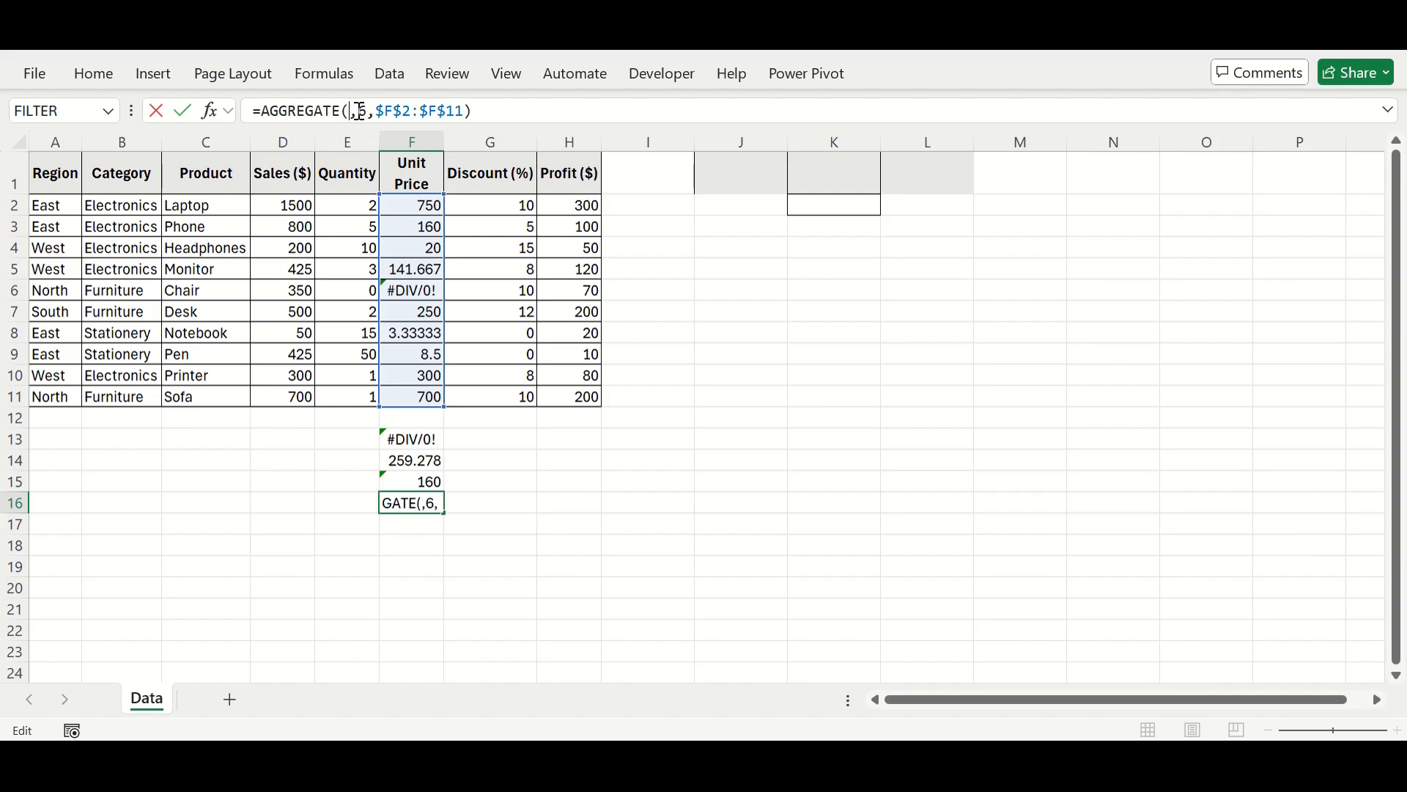
pyautogui.write('8')
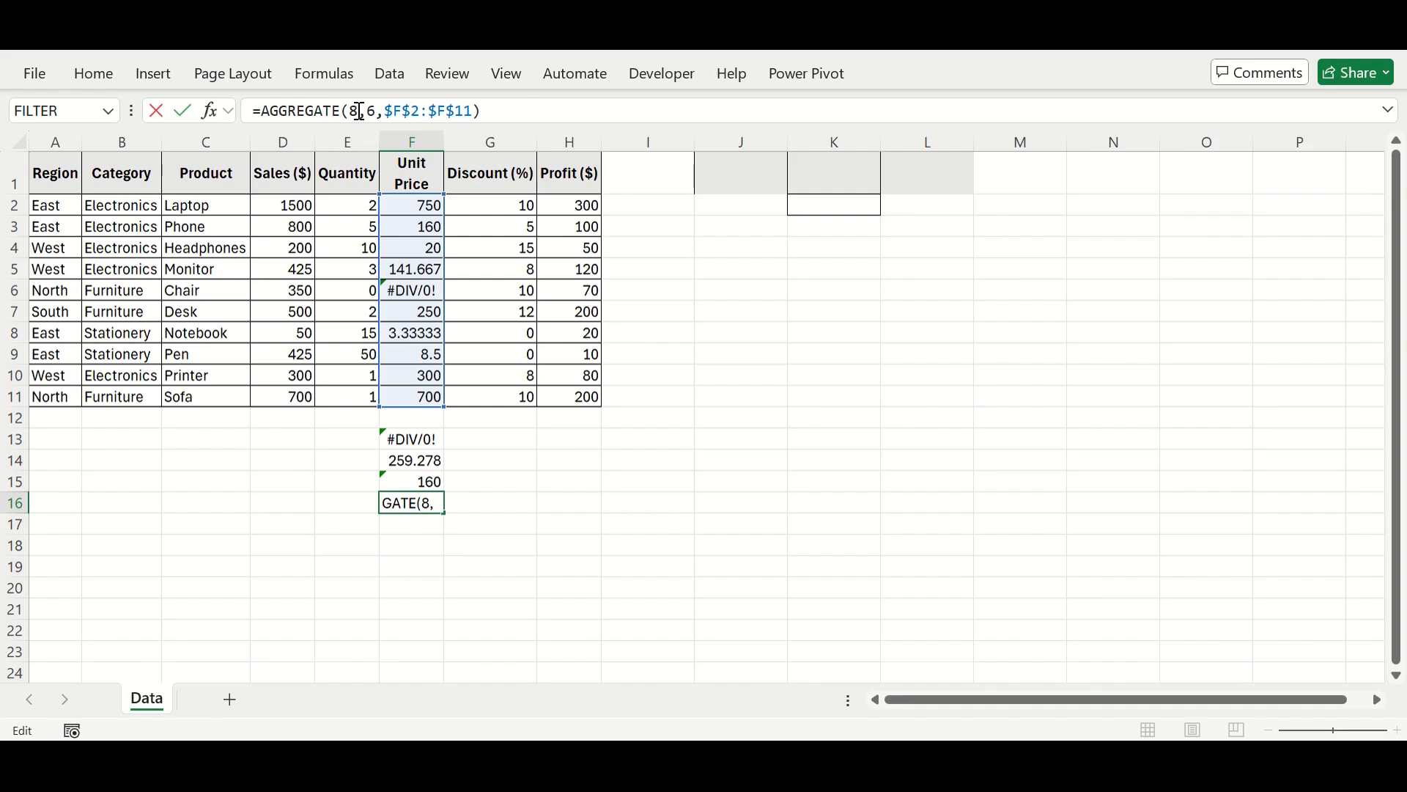
pyautogui.press('Return')
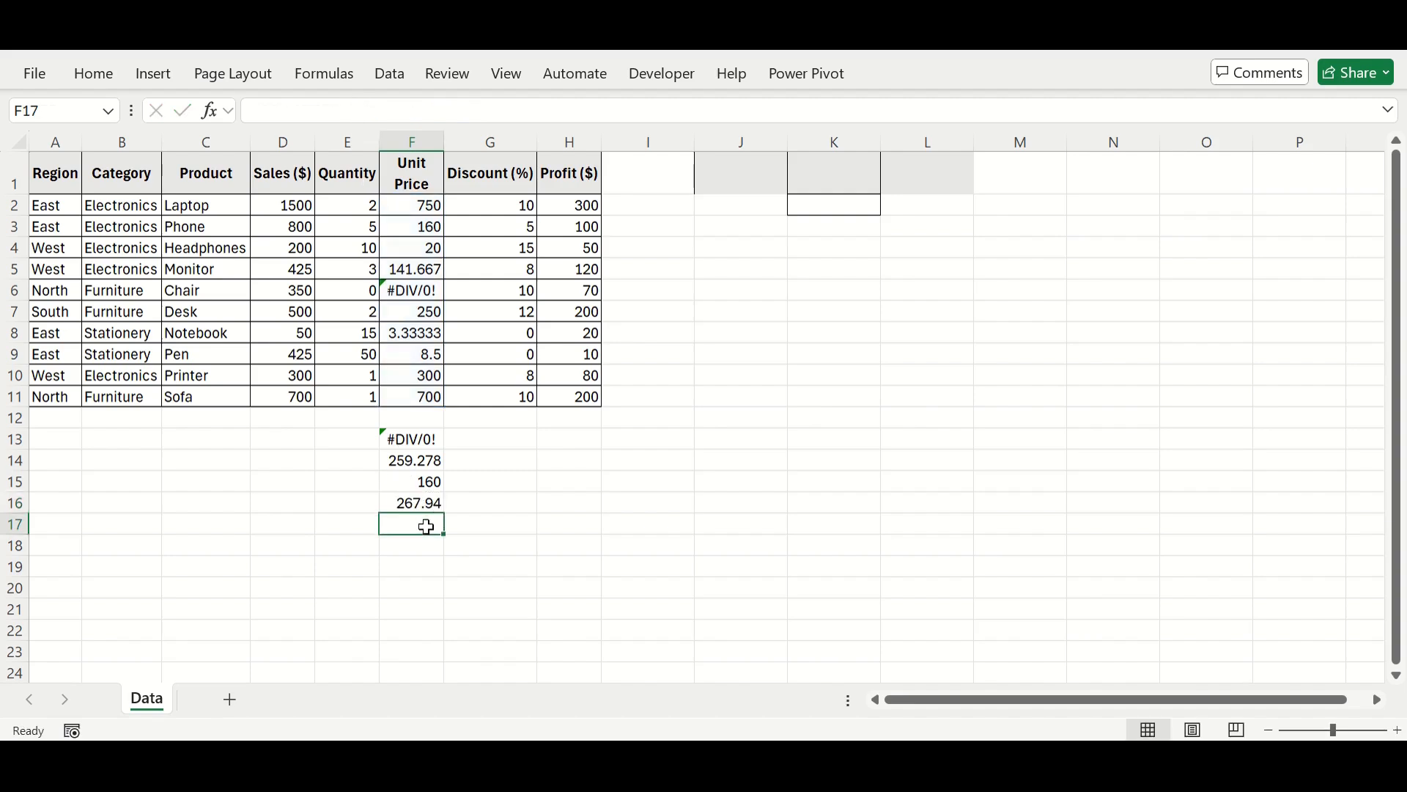
# - Copy the AGGREGATE result in F15 and paste it as a value over the Chair's unit price in F6
pyautogui.click(425, 485)
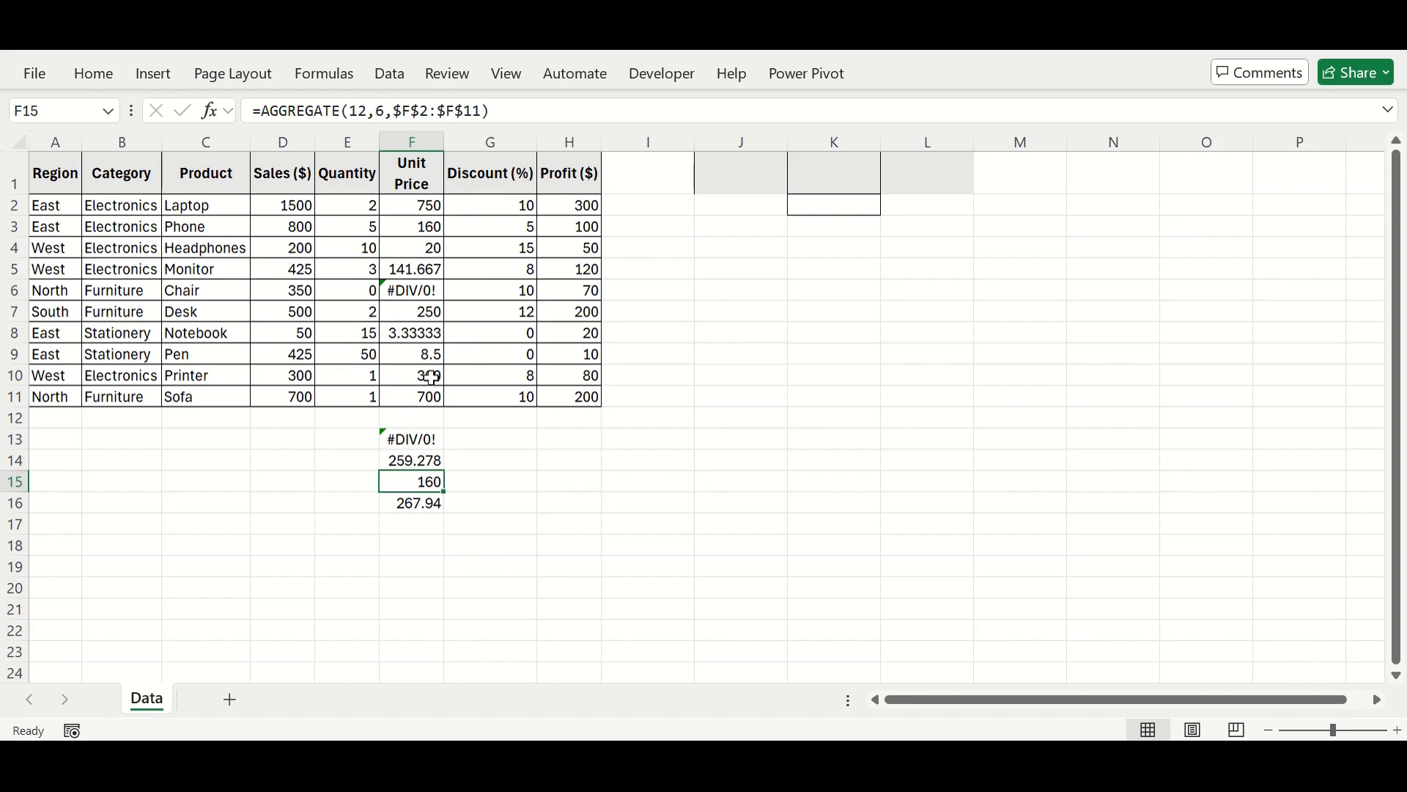
pyautogui.click(421, 293)
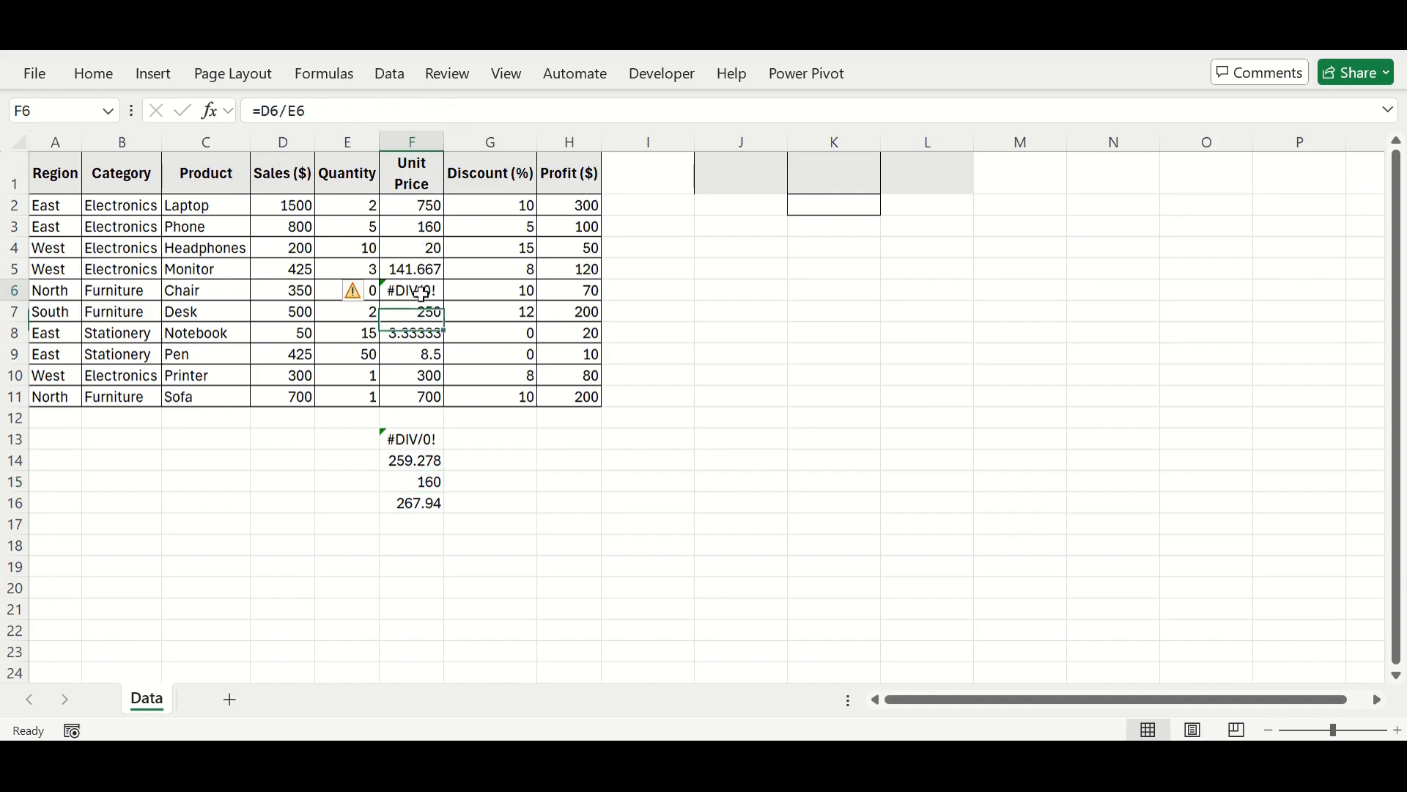
pyautogui.click(437, 479)
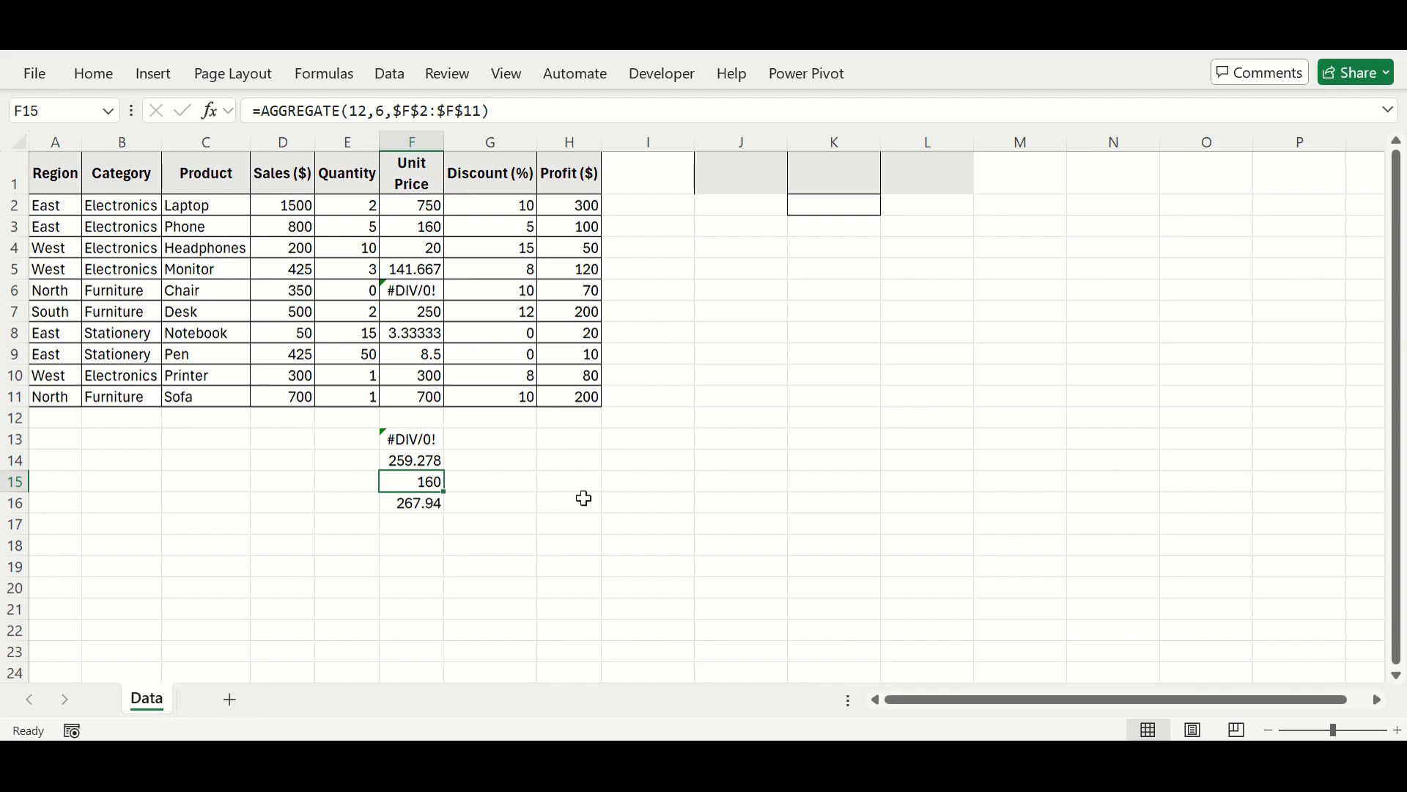
pyautogui.hotkey('ctrl', 'c')
pyautogui.click(424, 297)
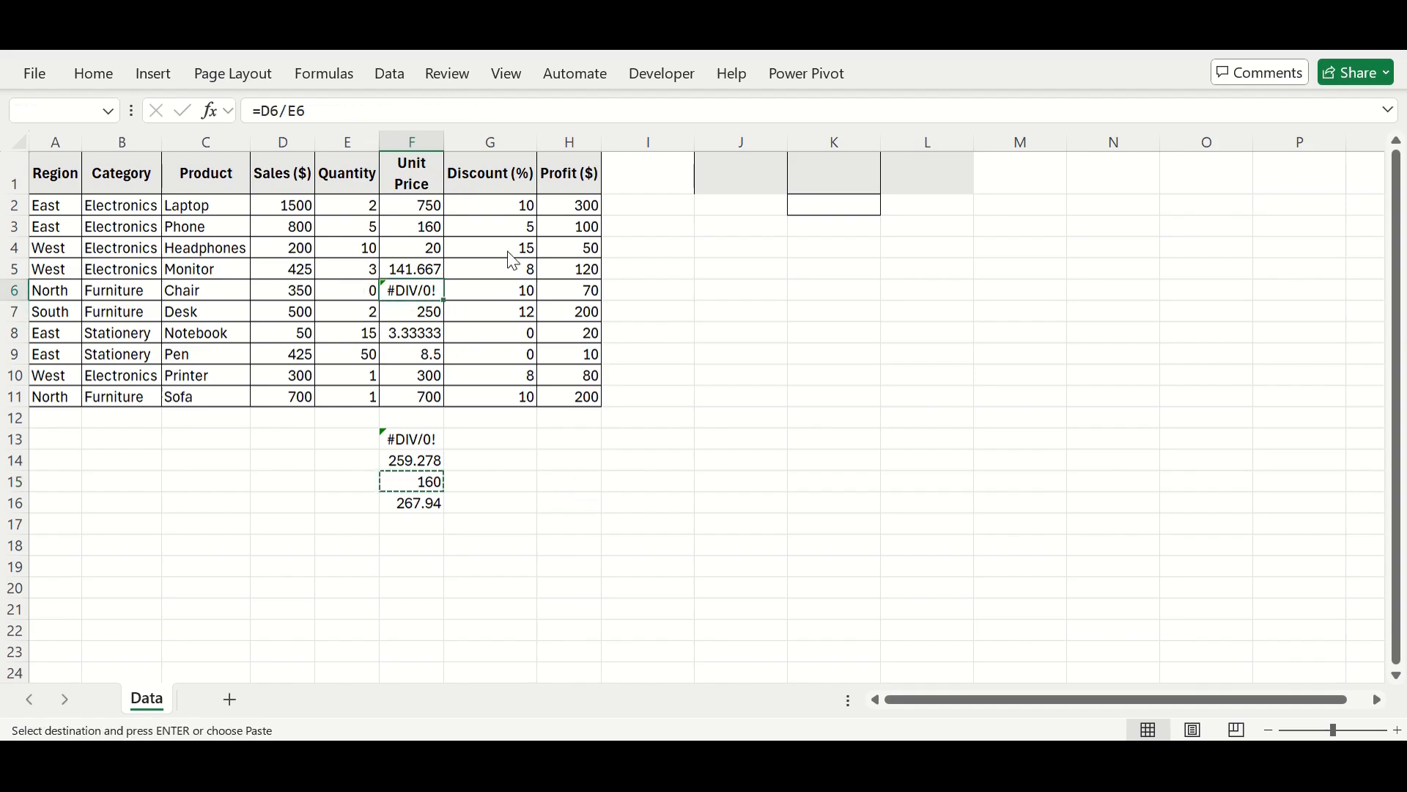
pyautogui.hotkey('ctrl', 'v')
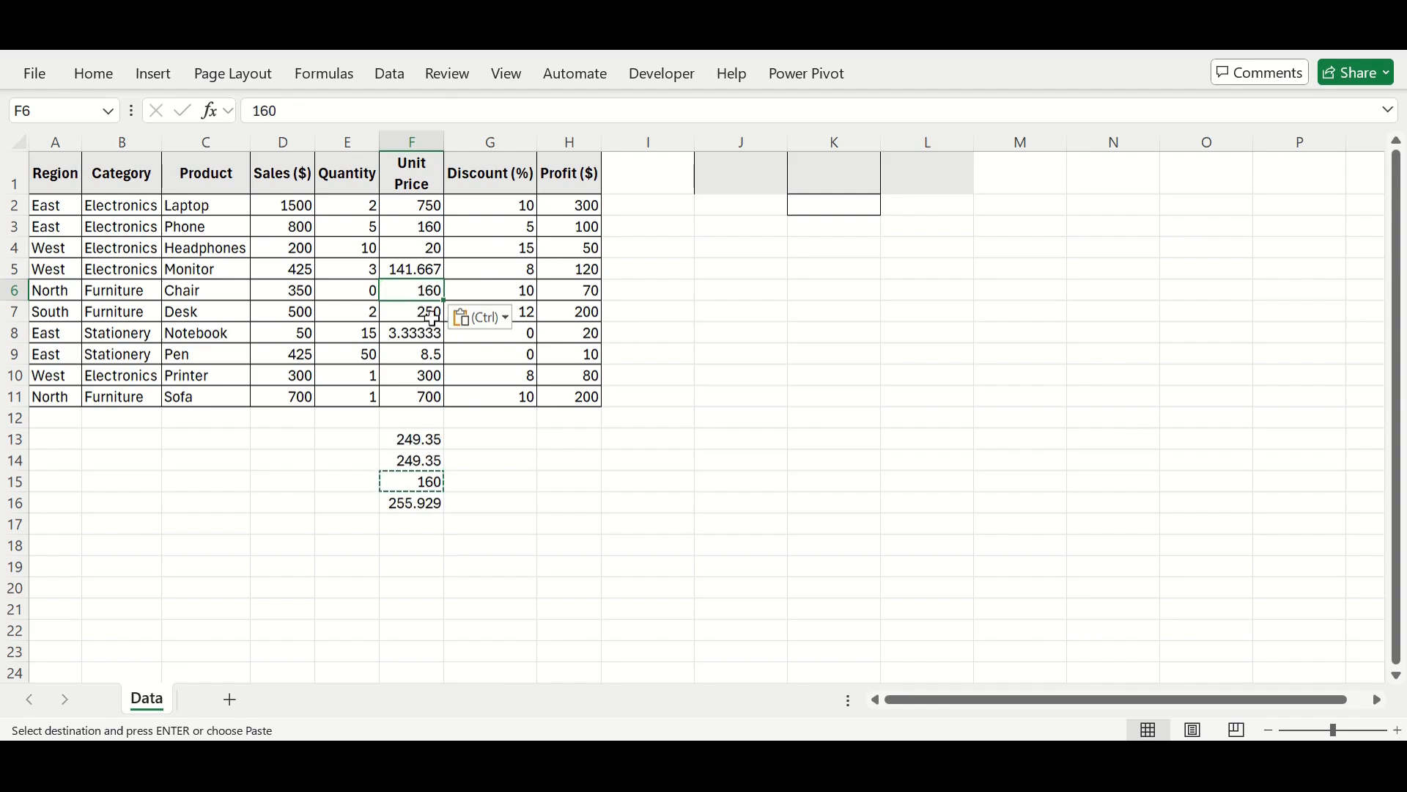
pyautogui.click(424, 462)
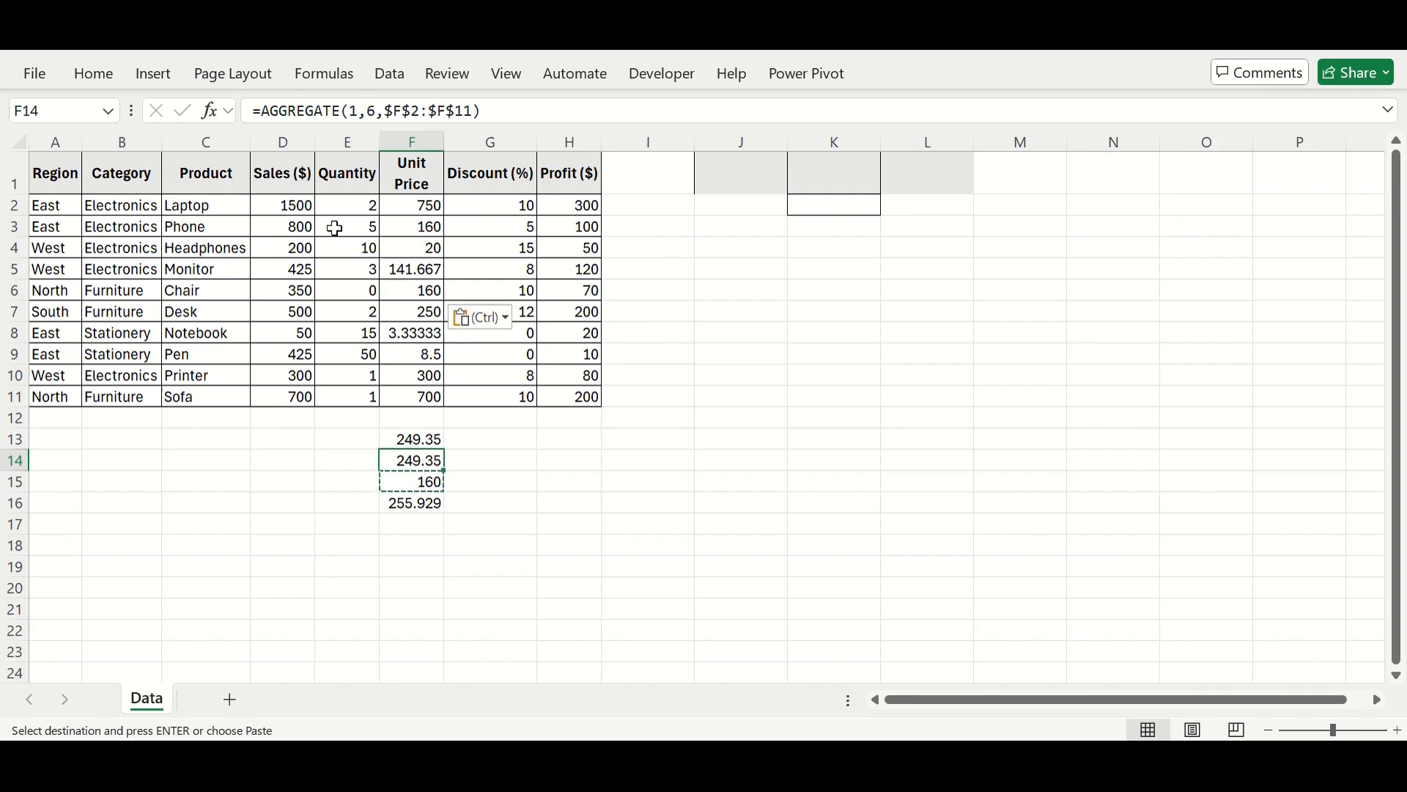
pyautogui.click(296, 207)
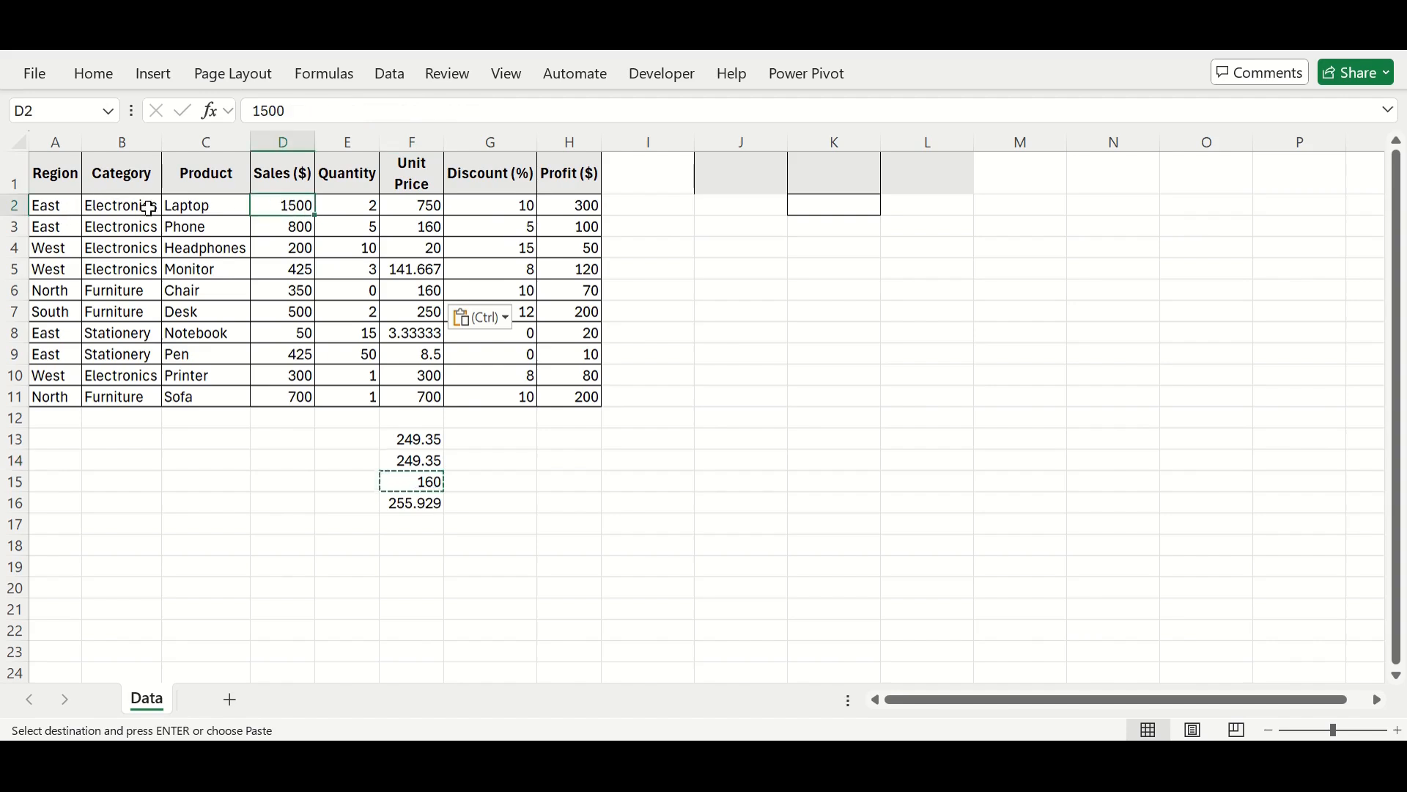
pyautogui.click(173, 207)
pyautogui.click(113, 200)
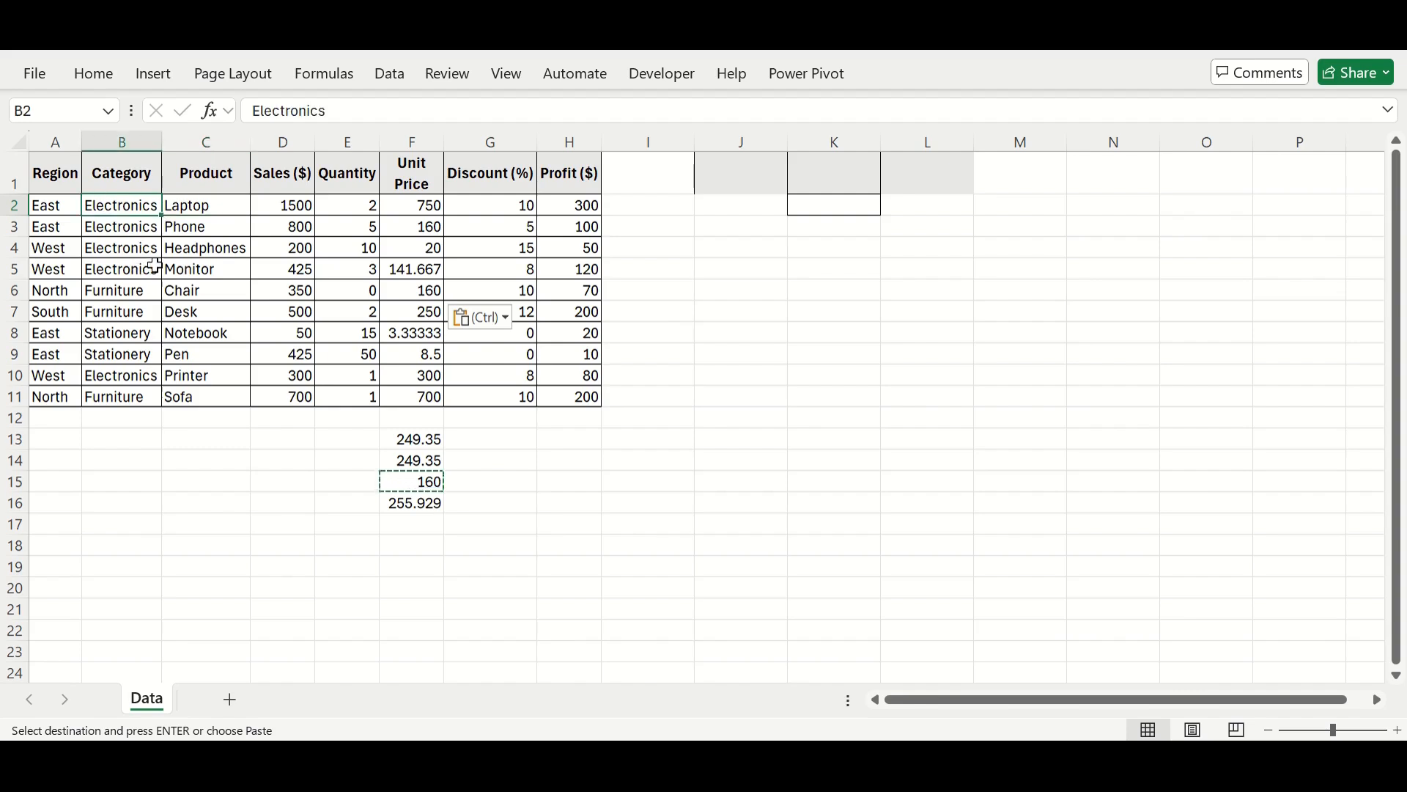
# - Enter the headers Category, Product and Sales ($) in J1, K1 and L1
pyautogui.click(746, 178)
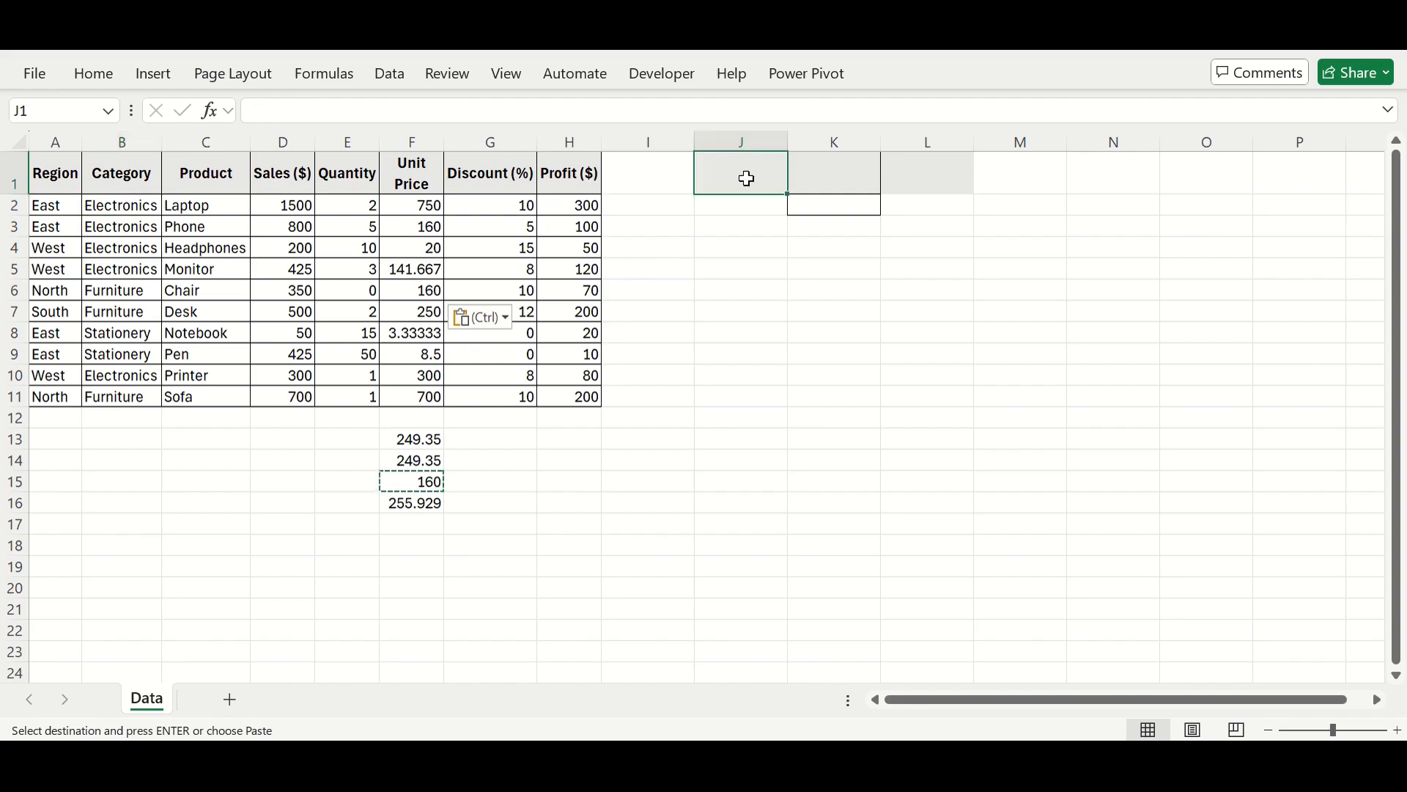
pyautogui.press('Escape')
pyautogui.write('Cat')
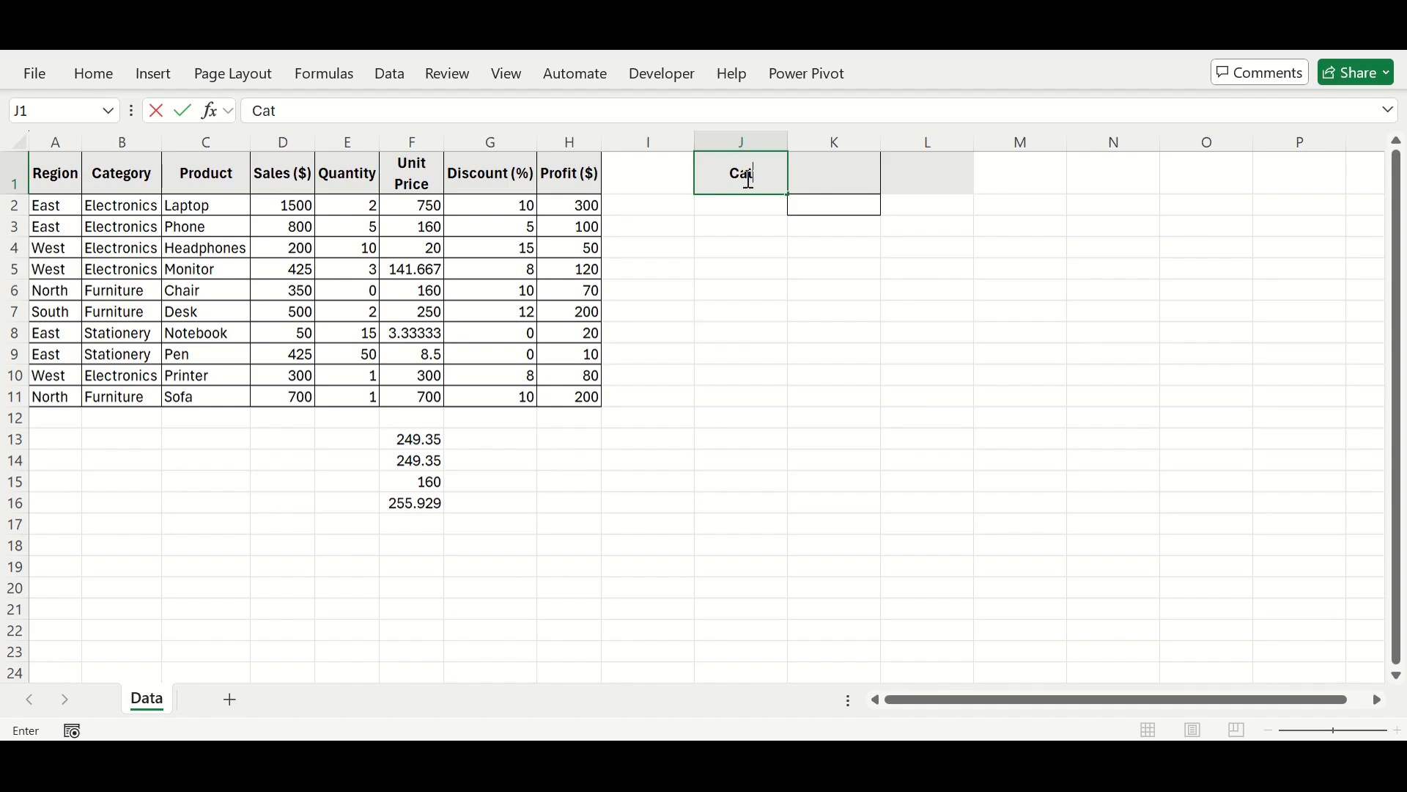
pyautogui.write('egory')
pyautogui.press('Tab')
pyautogui.write('Prodc')
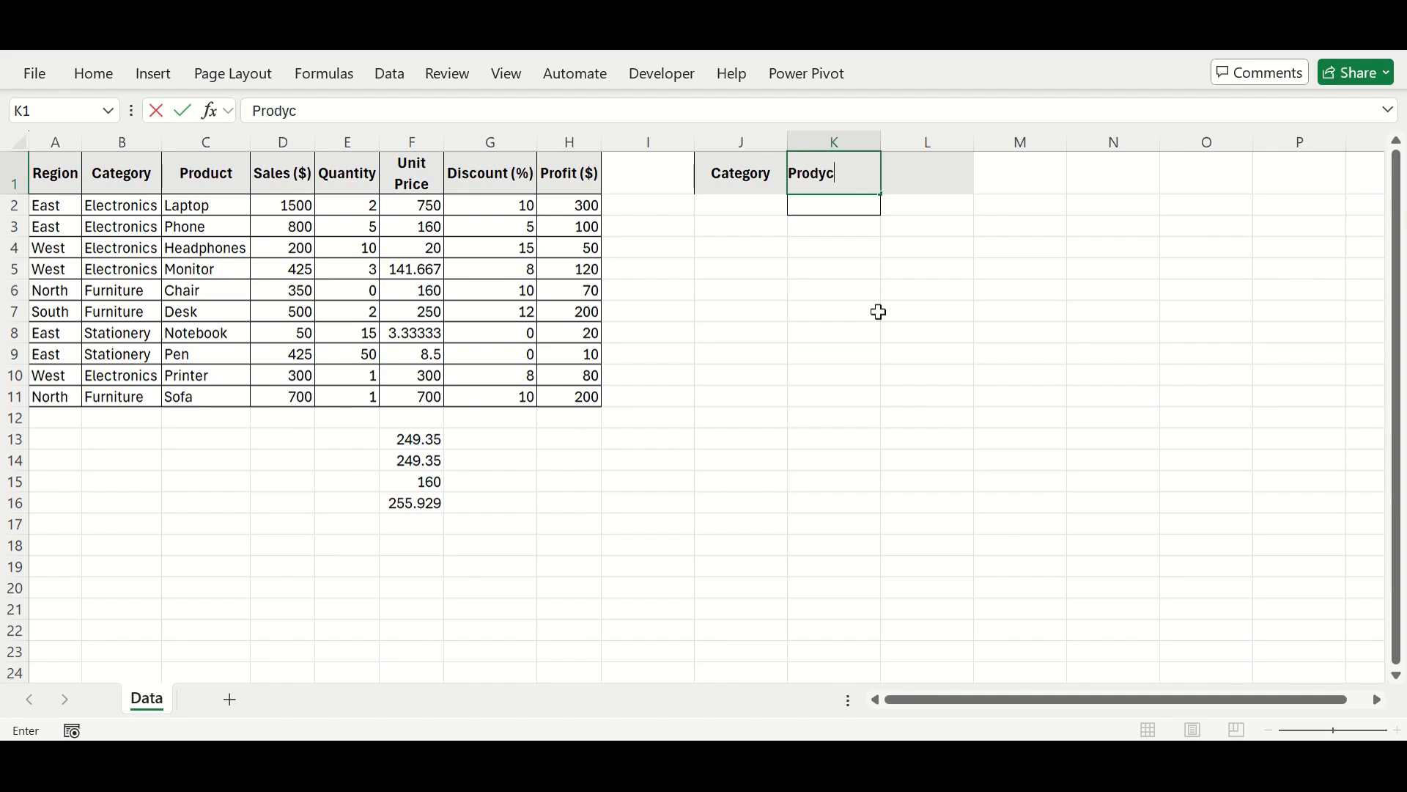
pyautogui.press('BackSpace')
pyautogui.write('uct')
pyautogui.press('Tab')
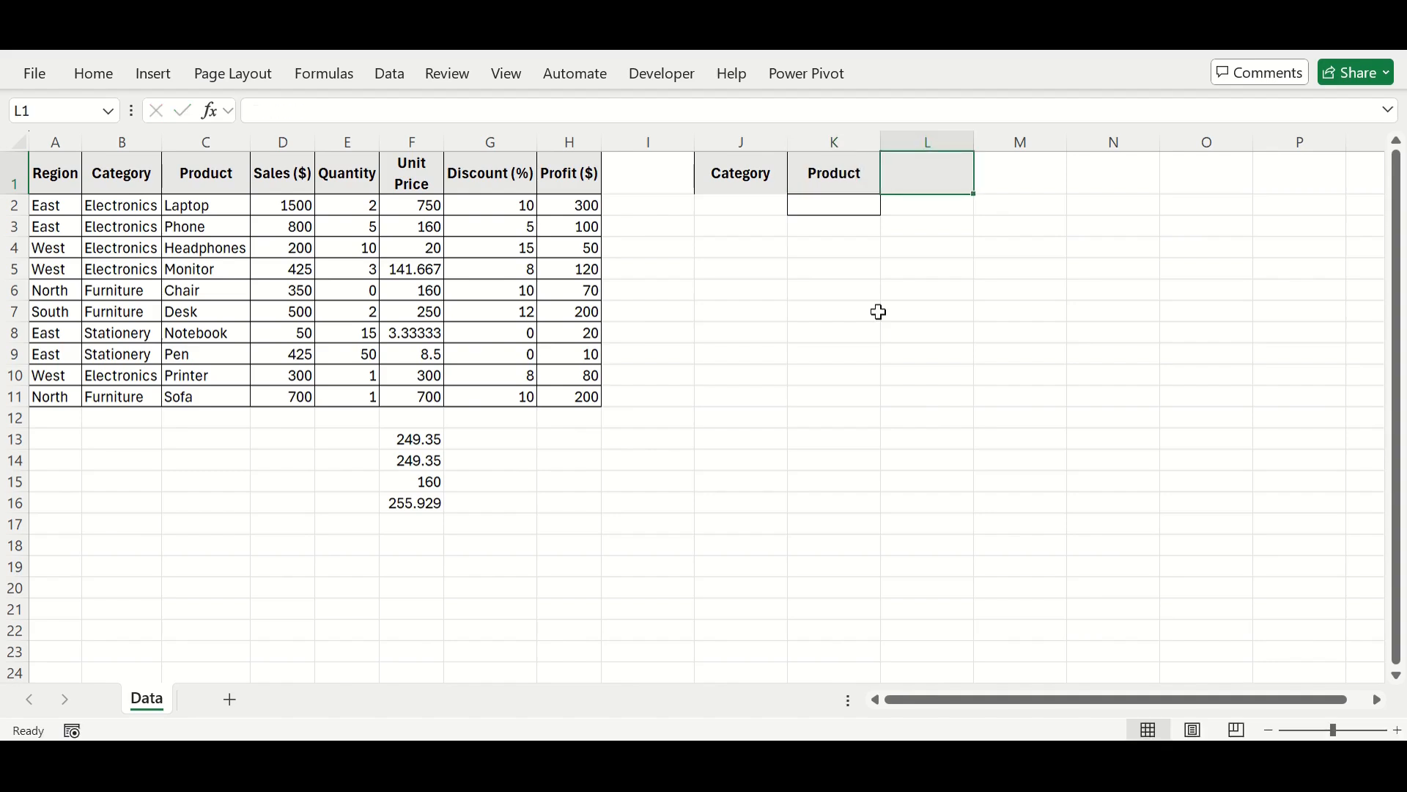
pyautogui.write('Sale')
pyautogui.write('s')
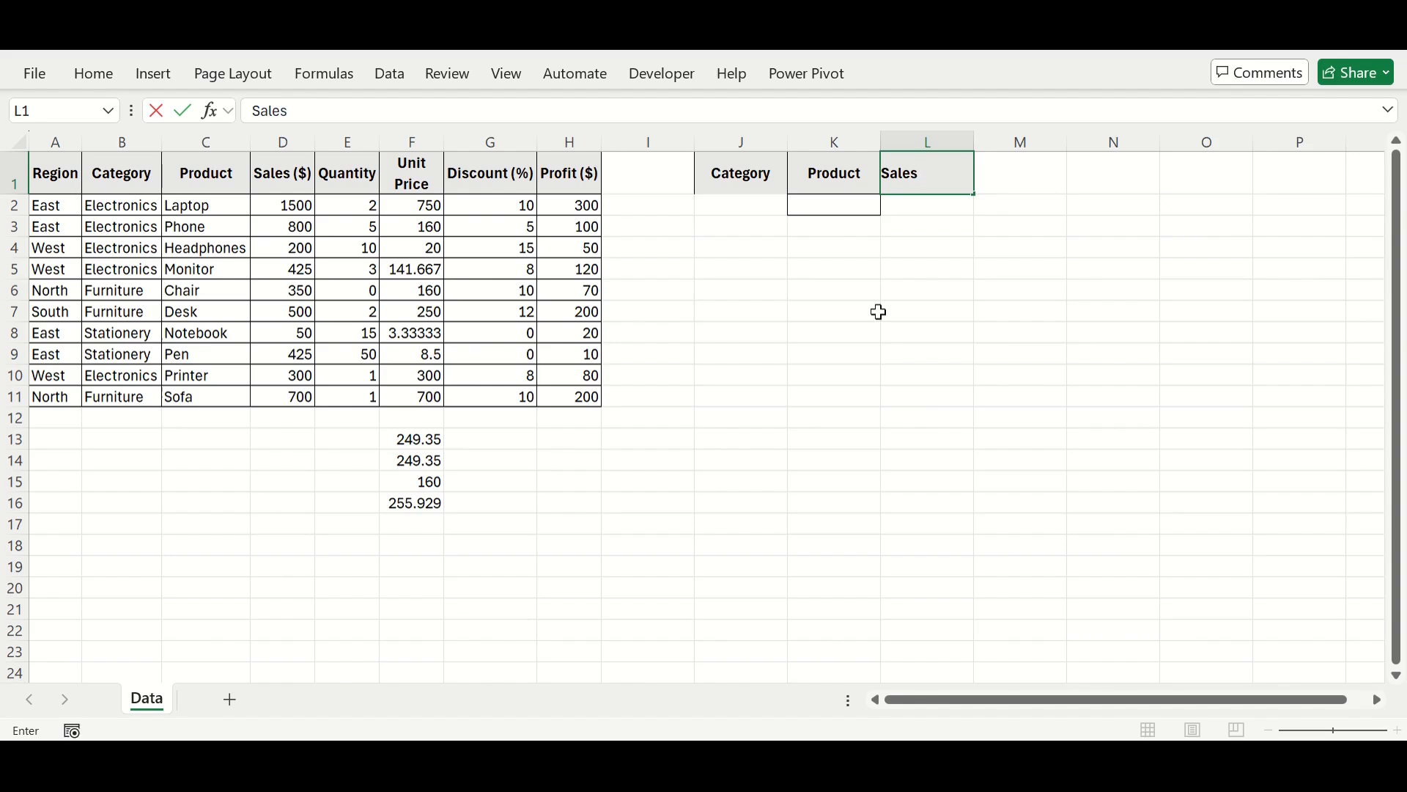
pyautogui.write(' ($)')
pyautogui.press('Return')
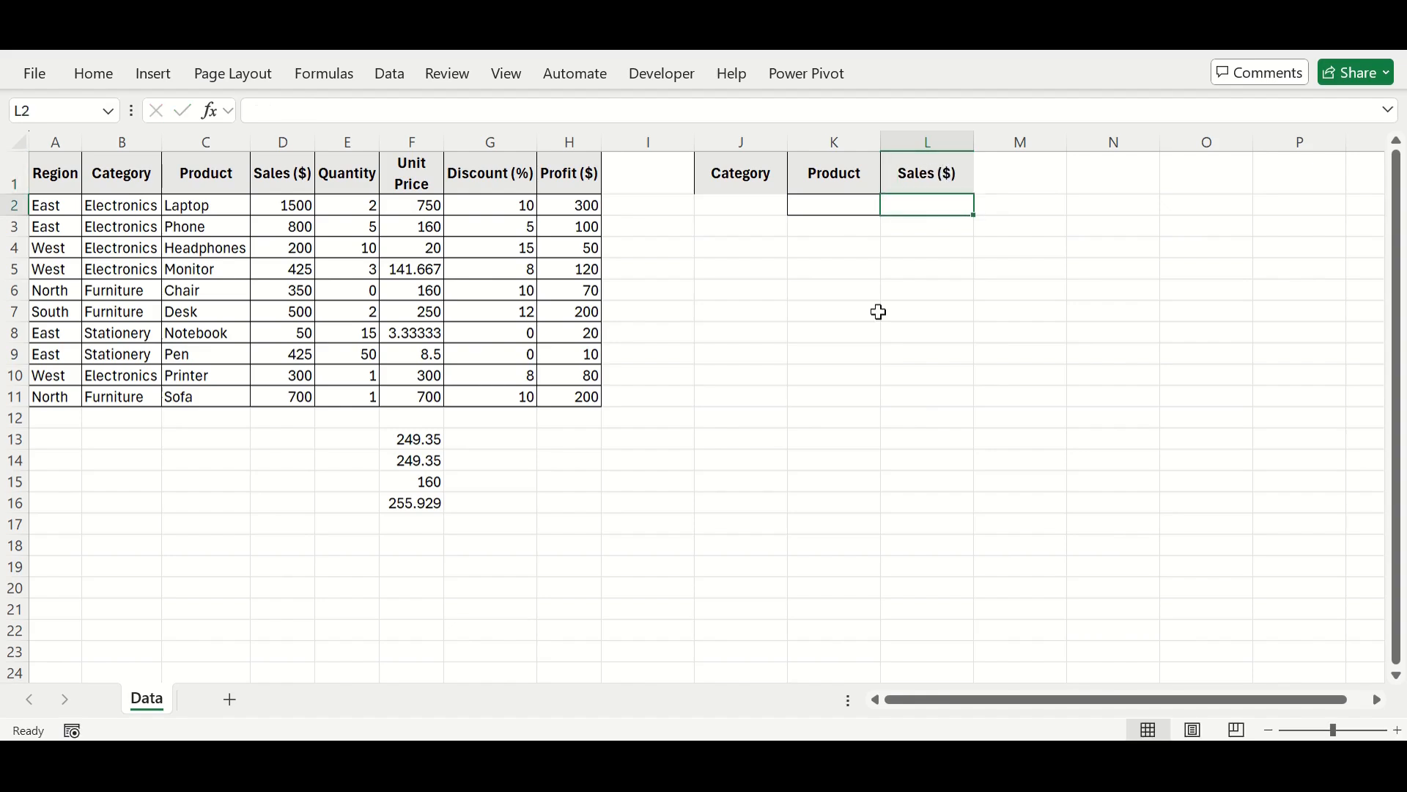
# - Fill in the lookup criteria with Electronics in J2 and Laptop in K2
pyautogui.click(724, 200)
pyautogui.write('Elec')
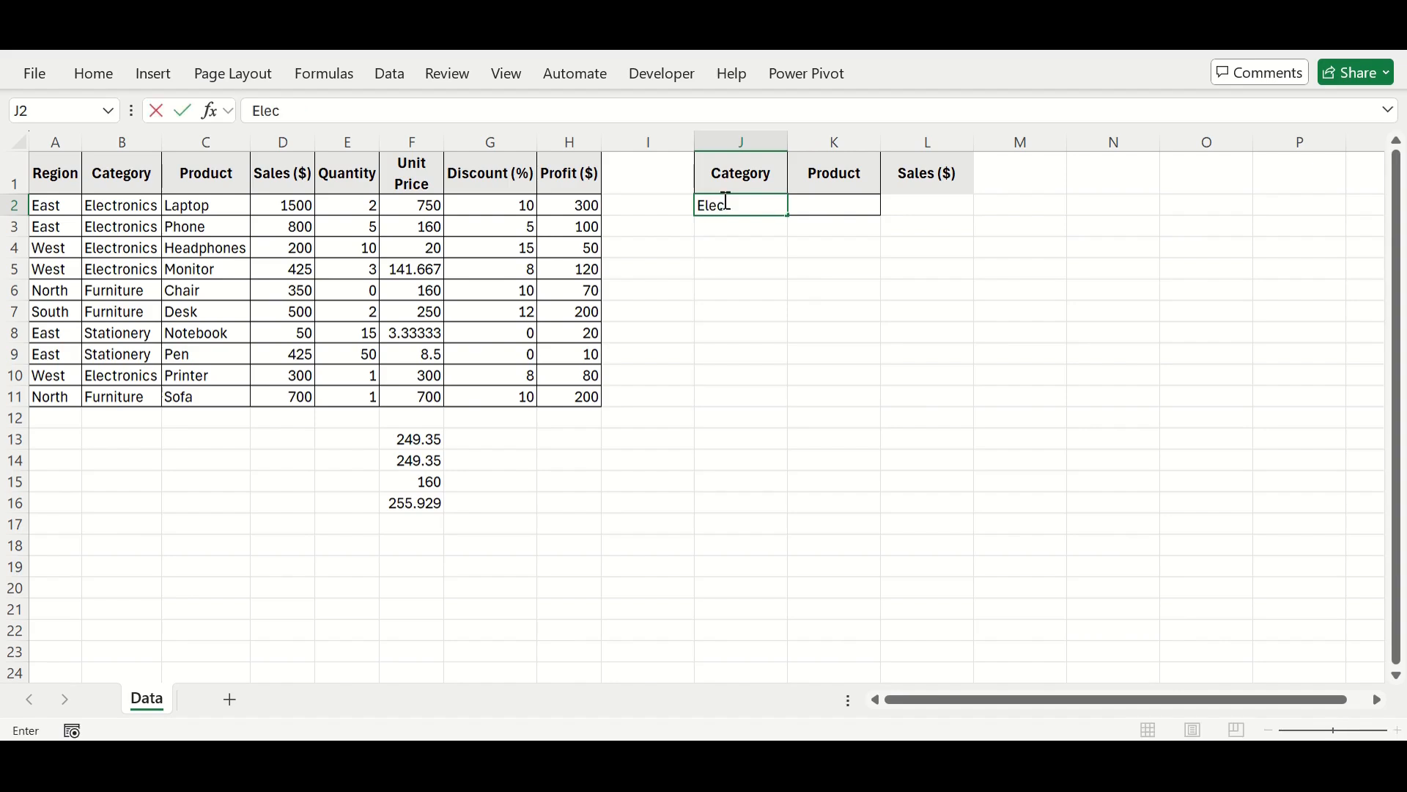
pyautogui.write('tronics')
pyautogui.press('Tab')
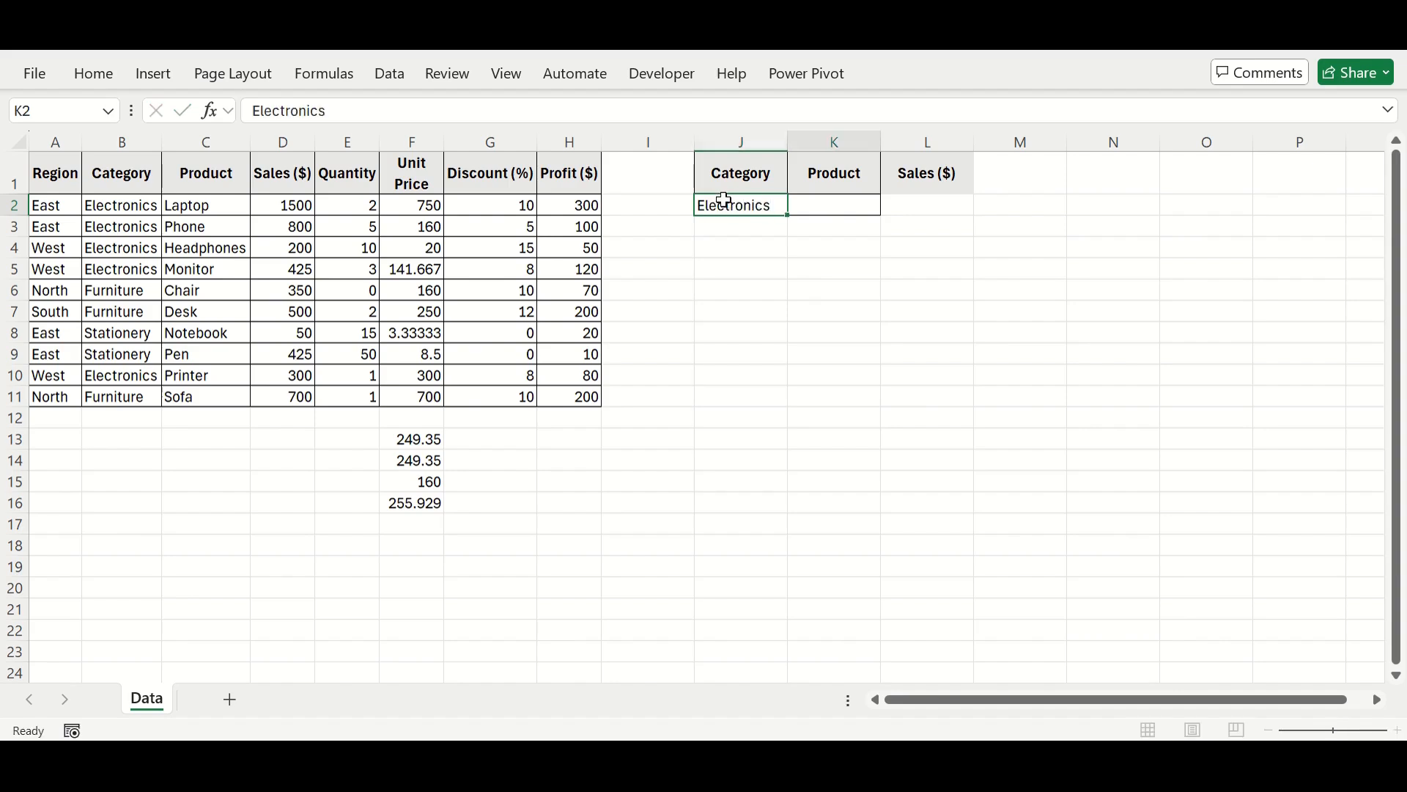
pyautogui.write('Laptop')
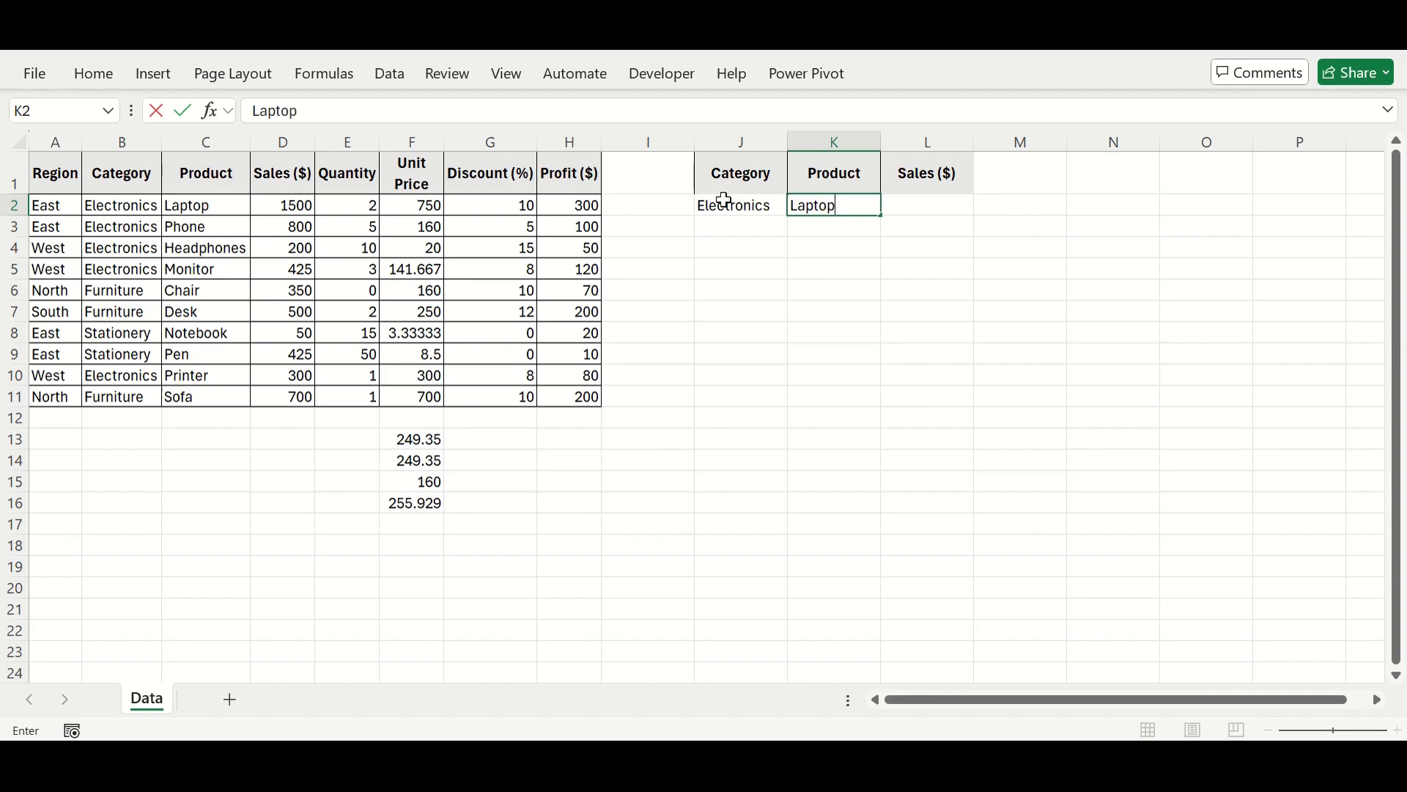
pyautogui.press('Tab')
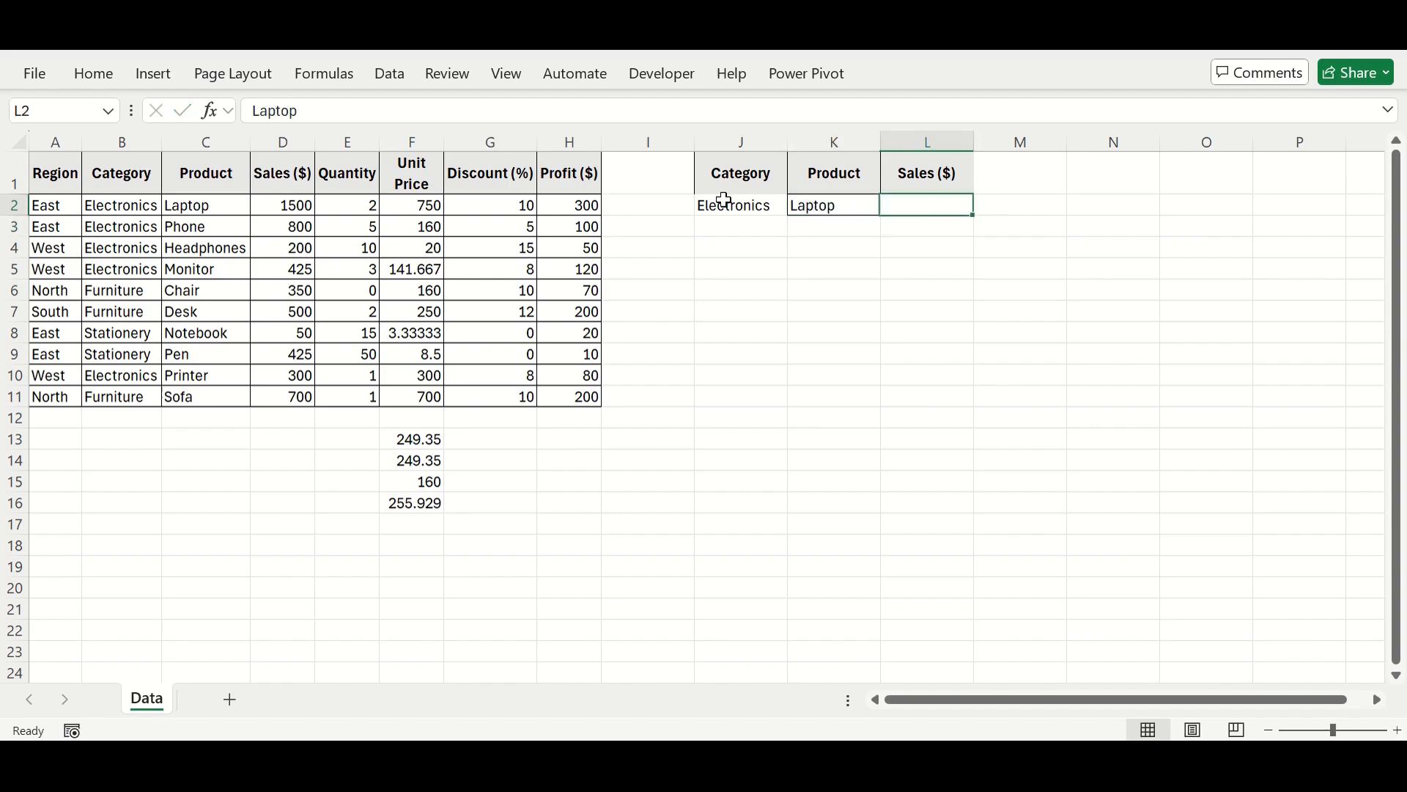
# - Enter =DGET(A1:H11,L1,J1:K2) in L2 to look up the sales for the given category and product
pyautogui.write('=Dge')
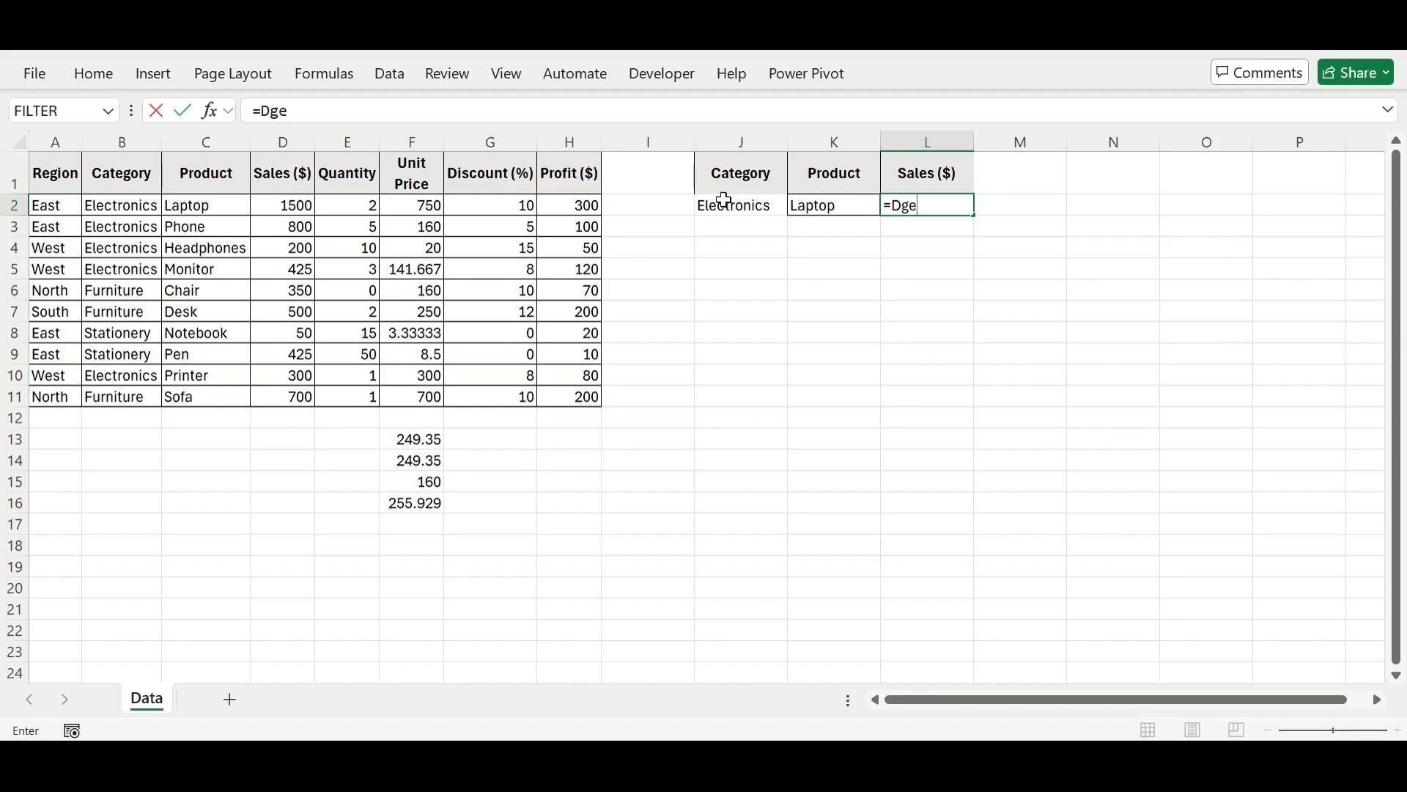
pyautogui.press('Tab')
pyautogui.moveTo(63, 176); pyautogui.dragTo(568, 403)
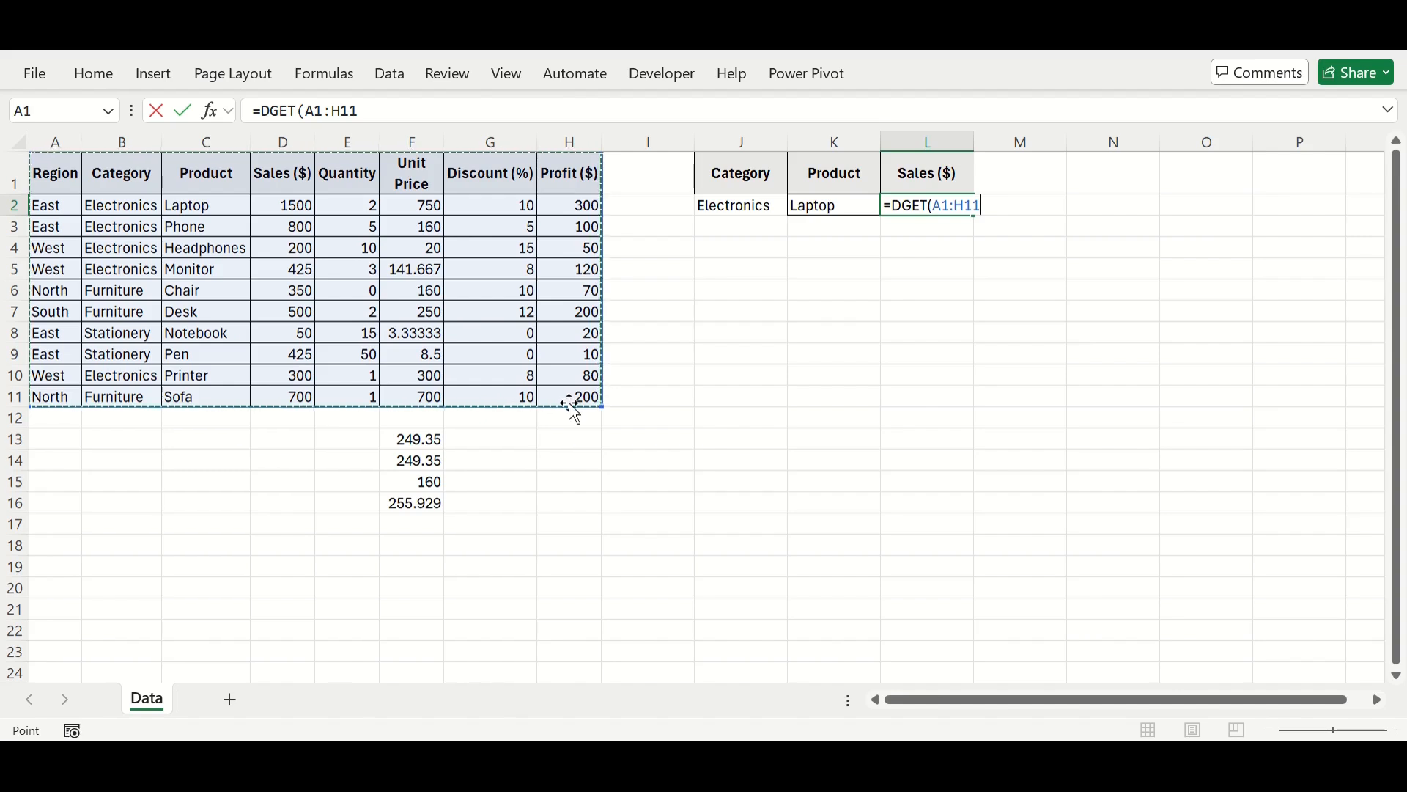
pyautogui.write(',')
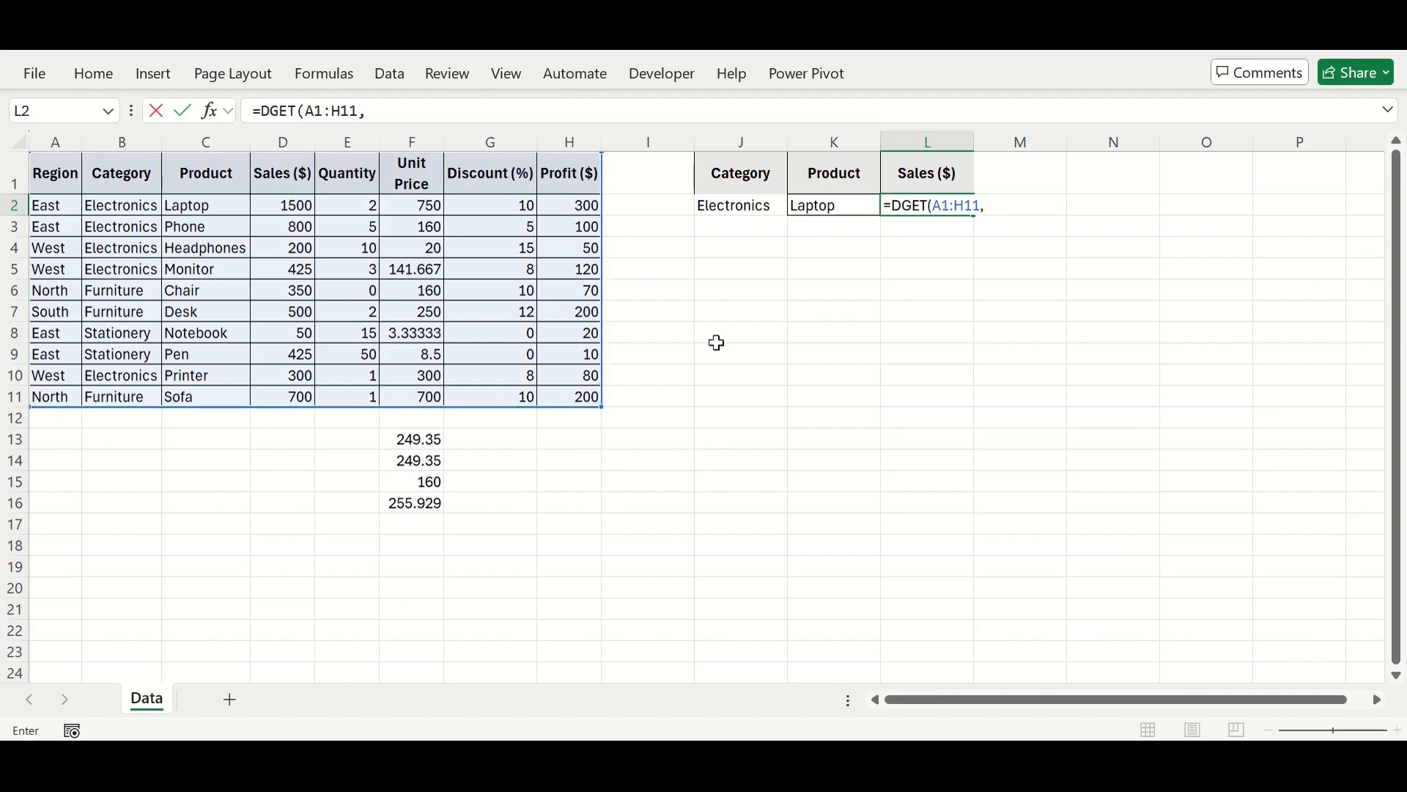
pyautogui.click(926, 173)
pyautogui.write(',')
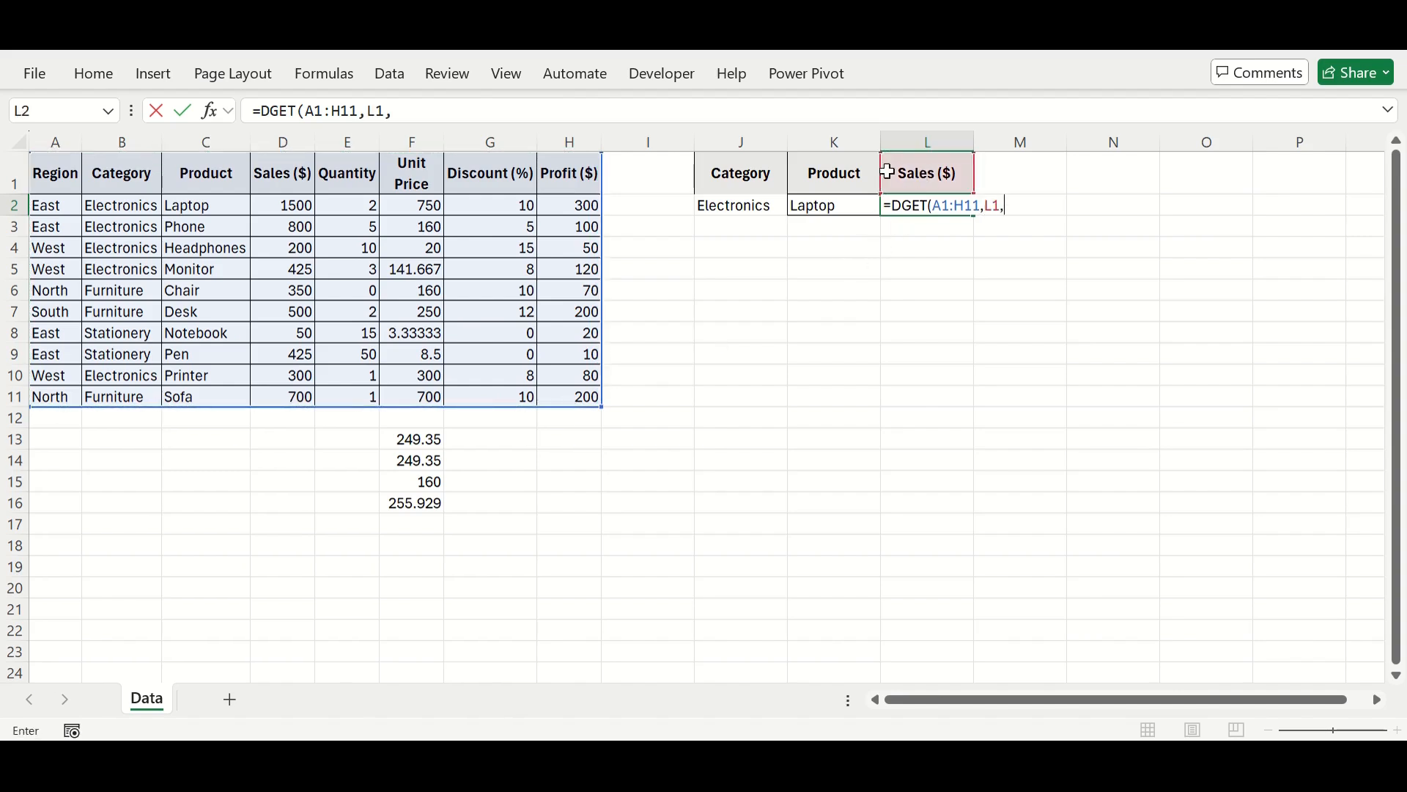
pyautogui.moveTo(729, 177); pyautogui.dragTo(830, 211)
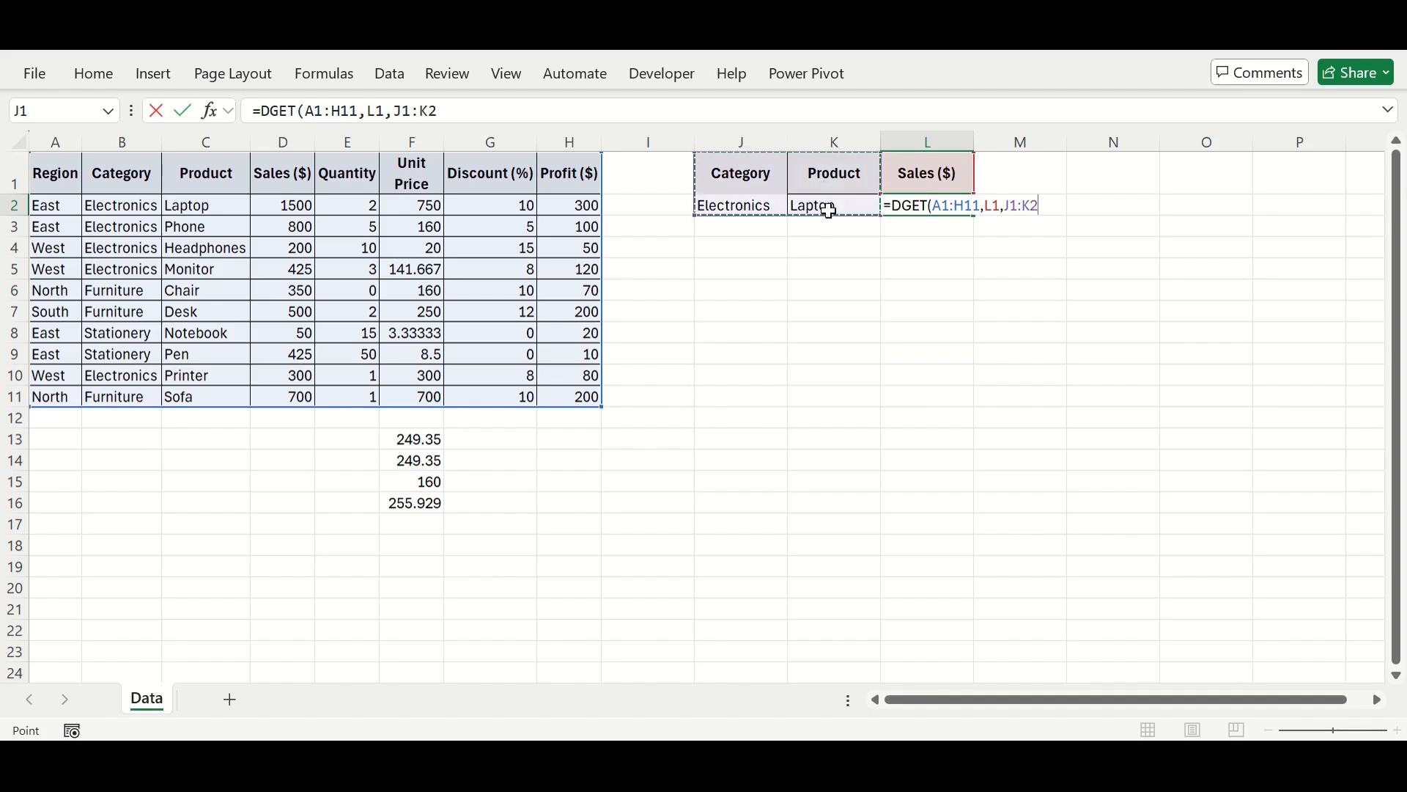
pyautogui.write(')')
pyautogui.press('Return')
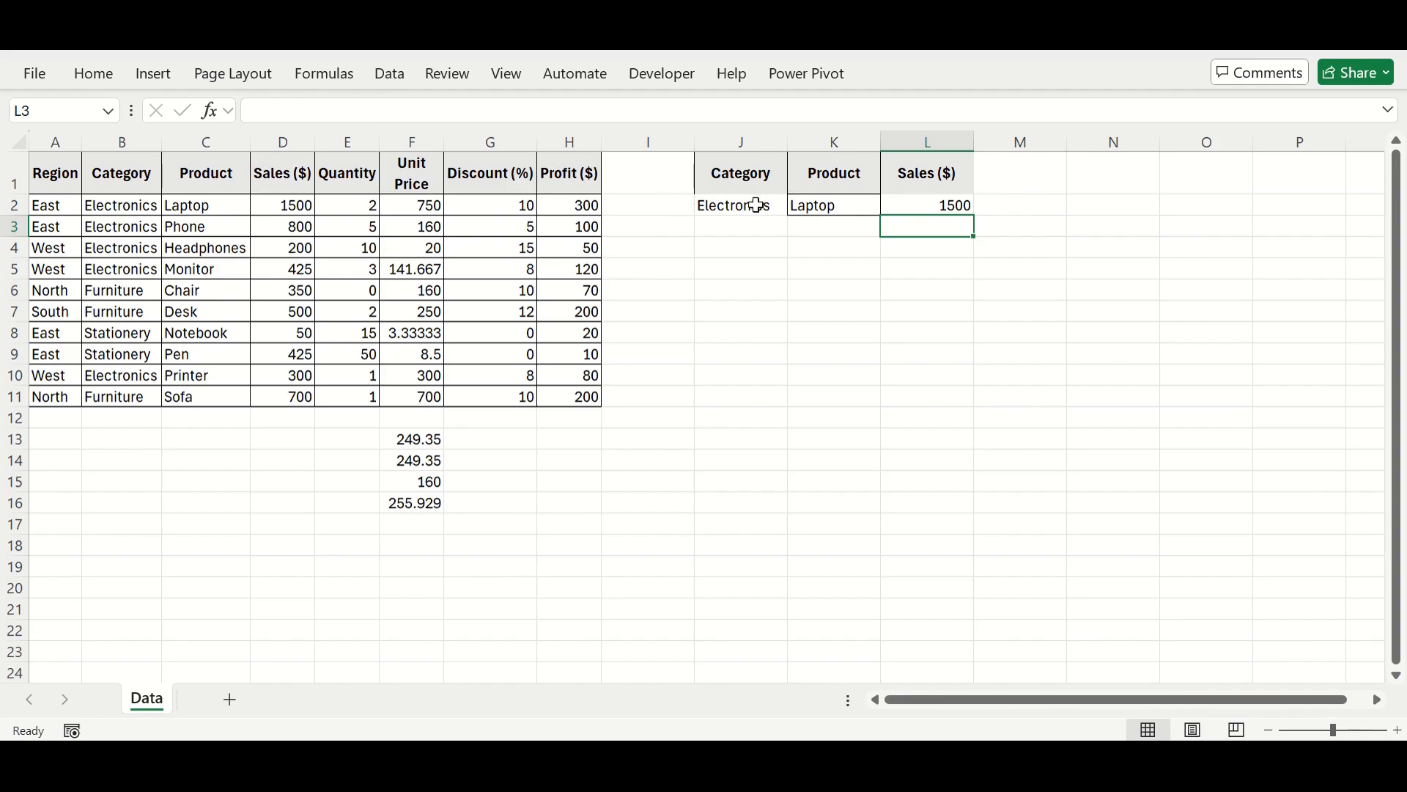
pyautogui.write('Phone')
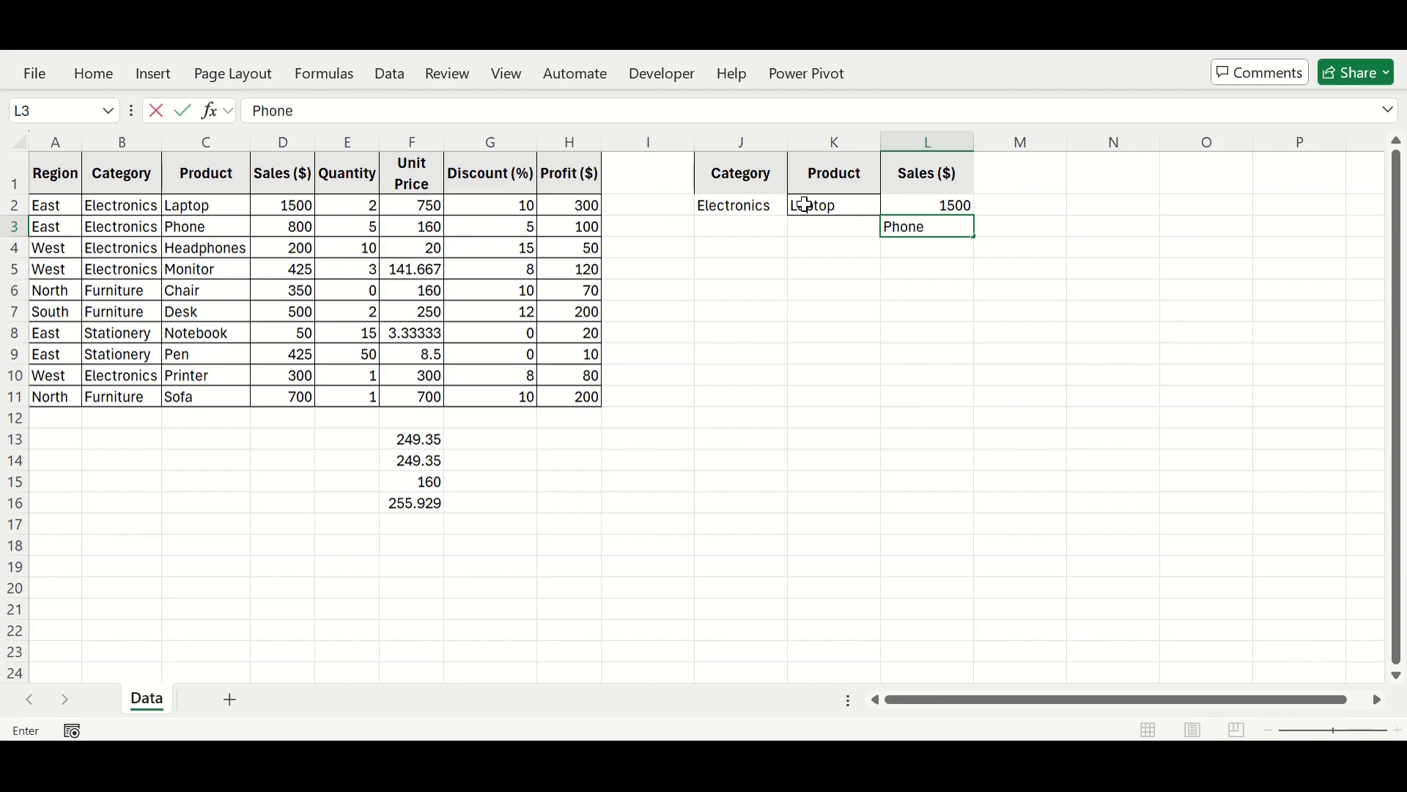
pyautogui.press('Return')
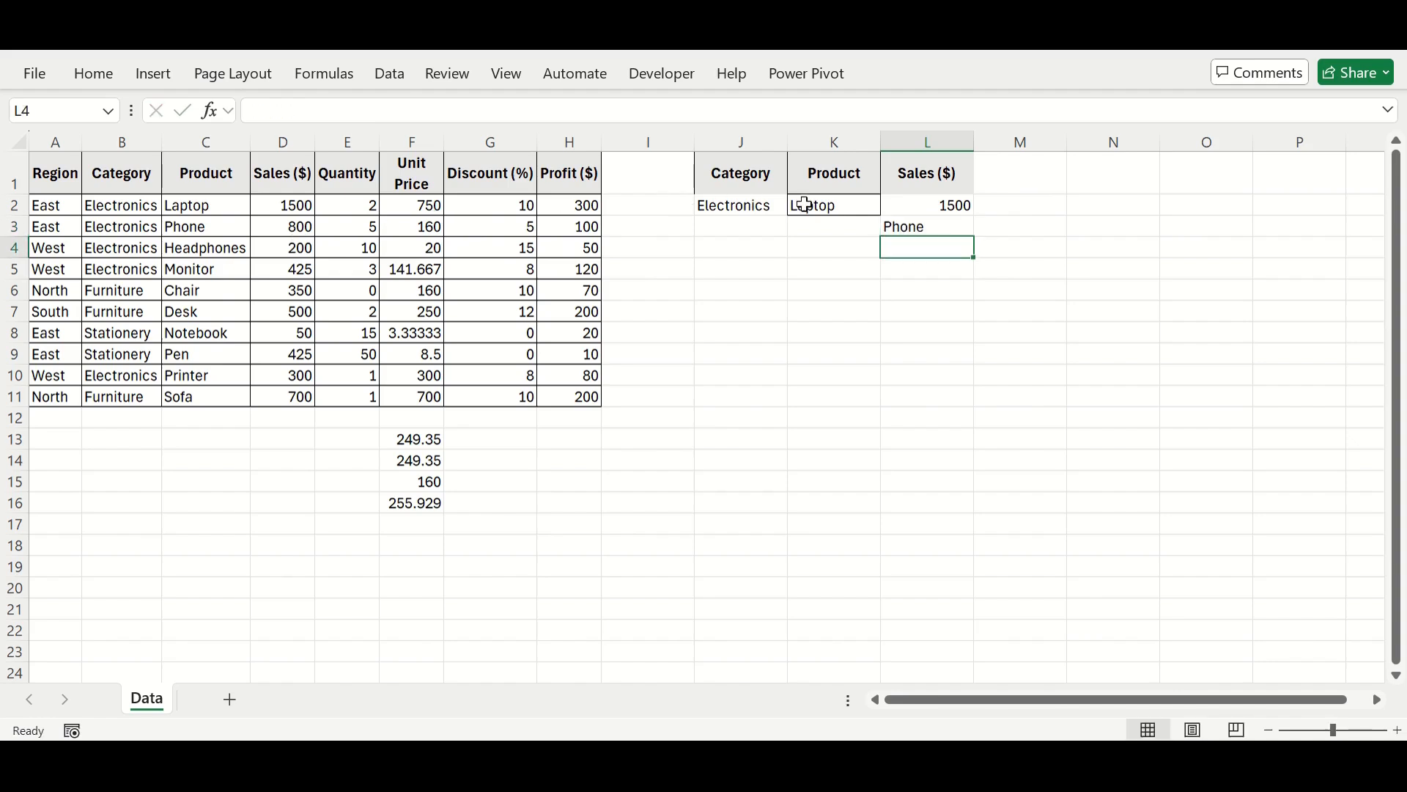
pyautogui.press('Up')
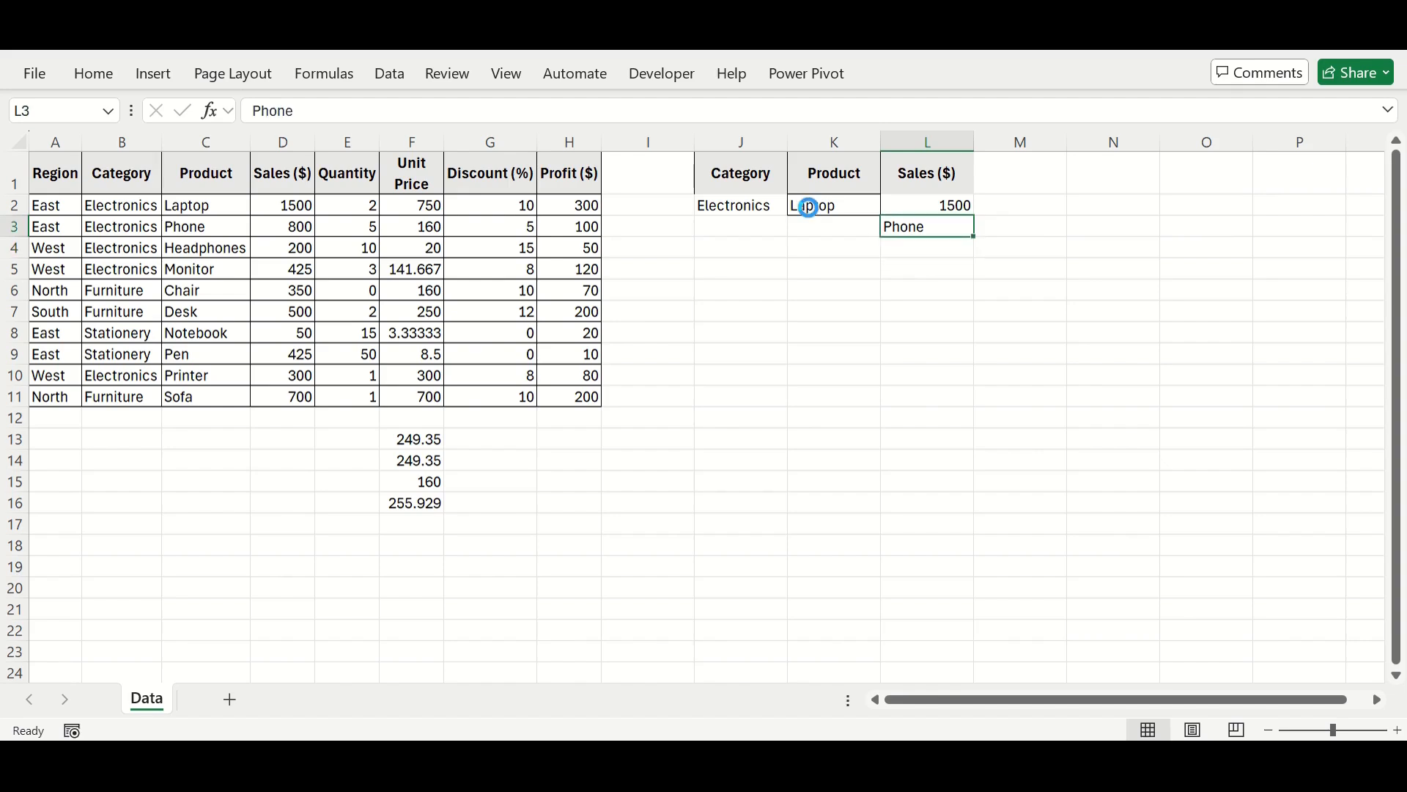
pyautogui.press('Delete')
# - Replace the product criterion in K2 with Phone
pyautogui.click(806, 205)
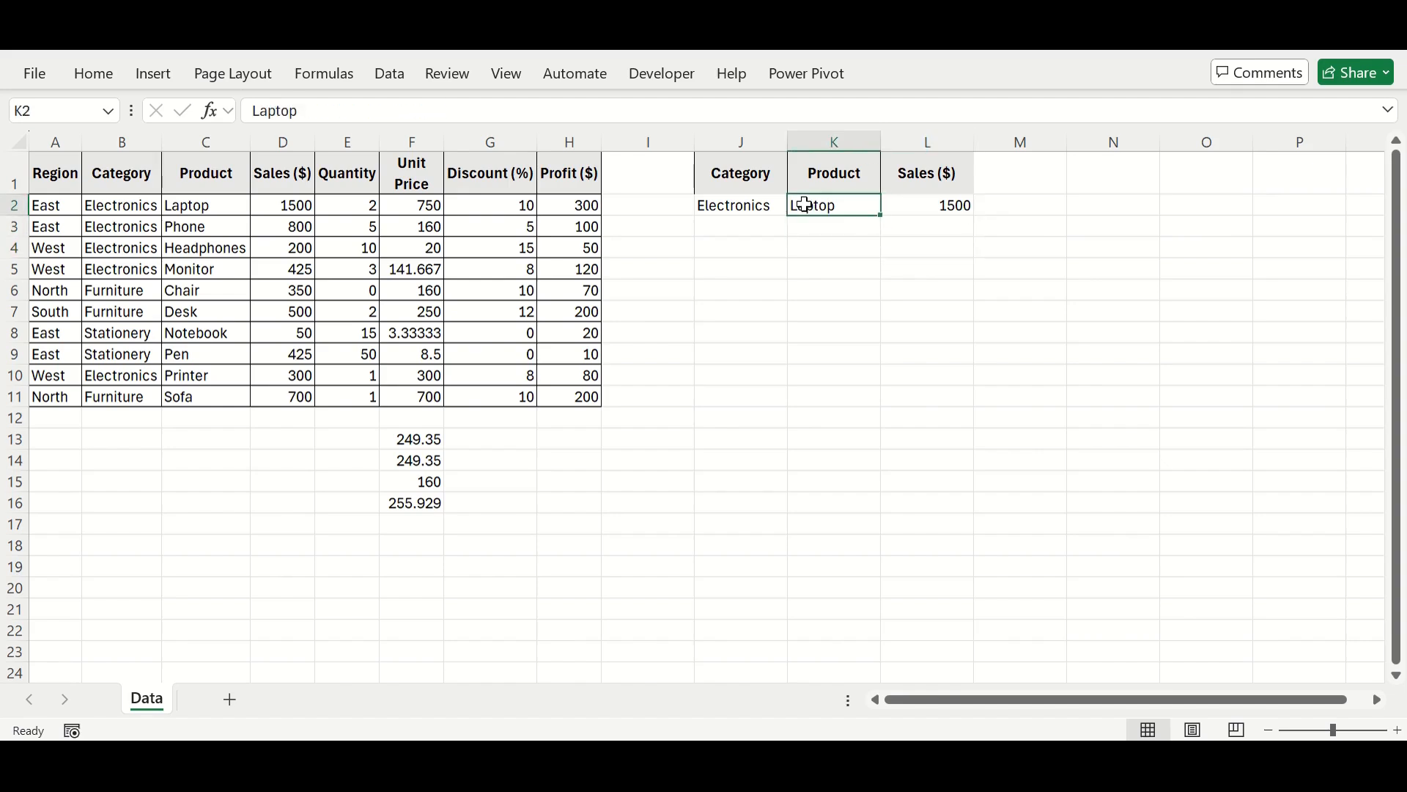
pyautogui.press('F2')
pyautogui.press('BackSpace')
pyautogui.press('BackSpace')
pyautogui.press('BackSpace')
pyautogui.press('BackSpace')
pyautogui.press('BackSpace')
pyautogui.press('BackSpace')
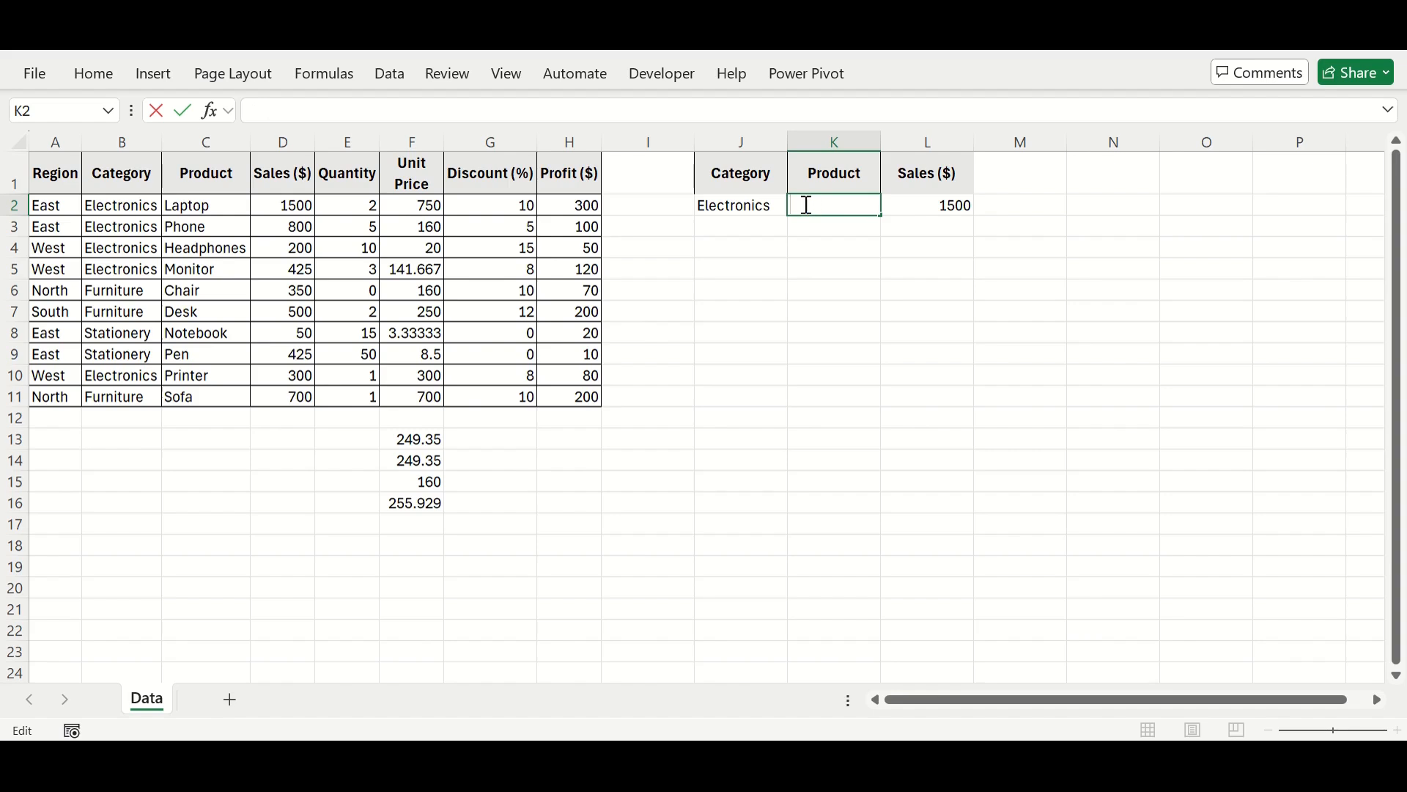
pyautogui.write('Phone')
pyautogui.press('Return')
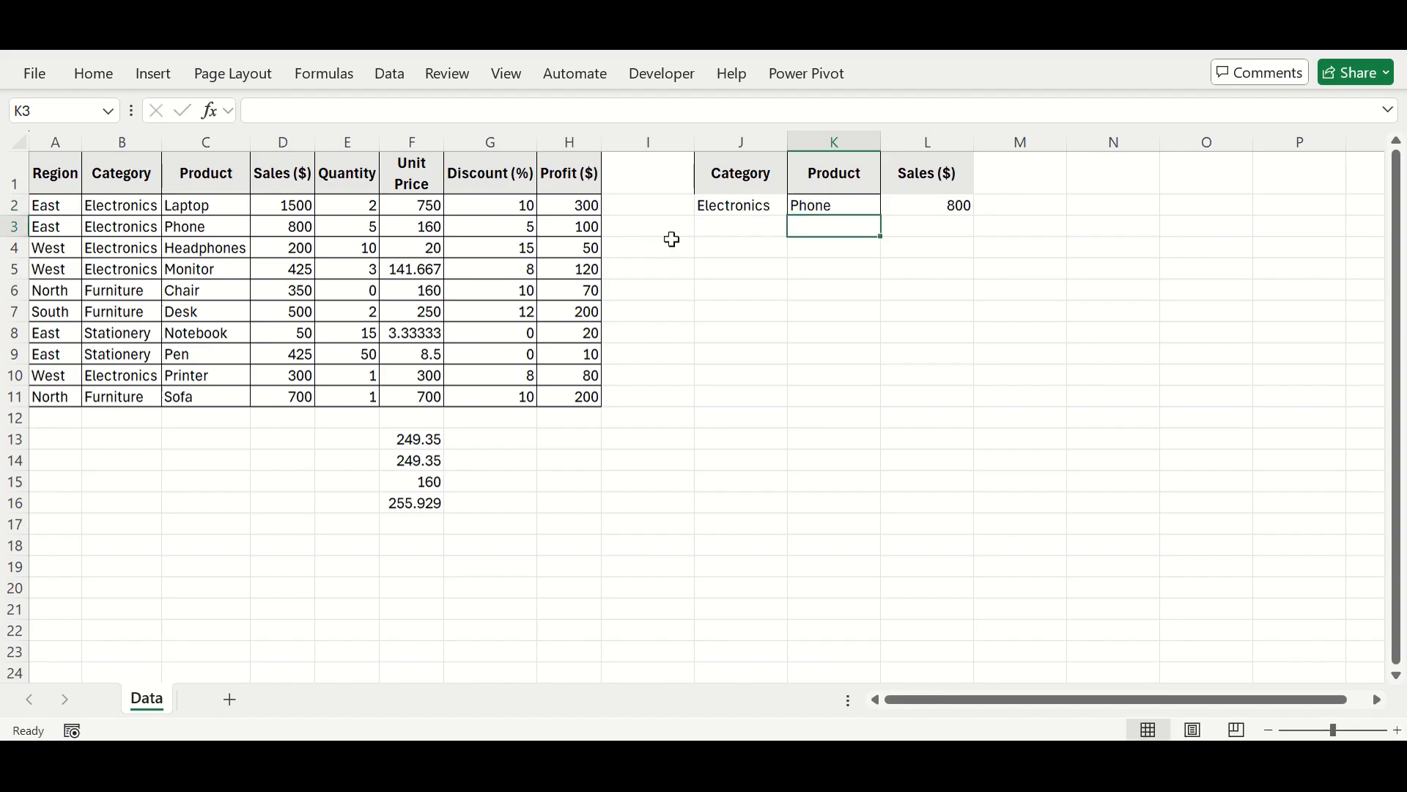
# - Change the lookup criteria to Furniture in J2 and Chair in K2, and select the DGET result in L2
pyautogui.doubleClick(735, 210)
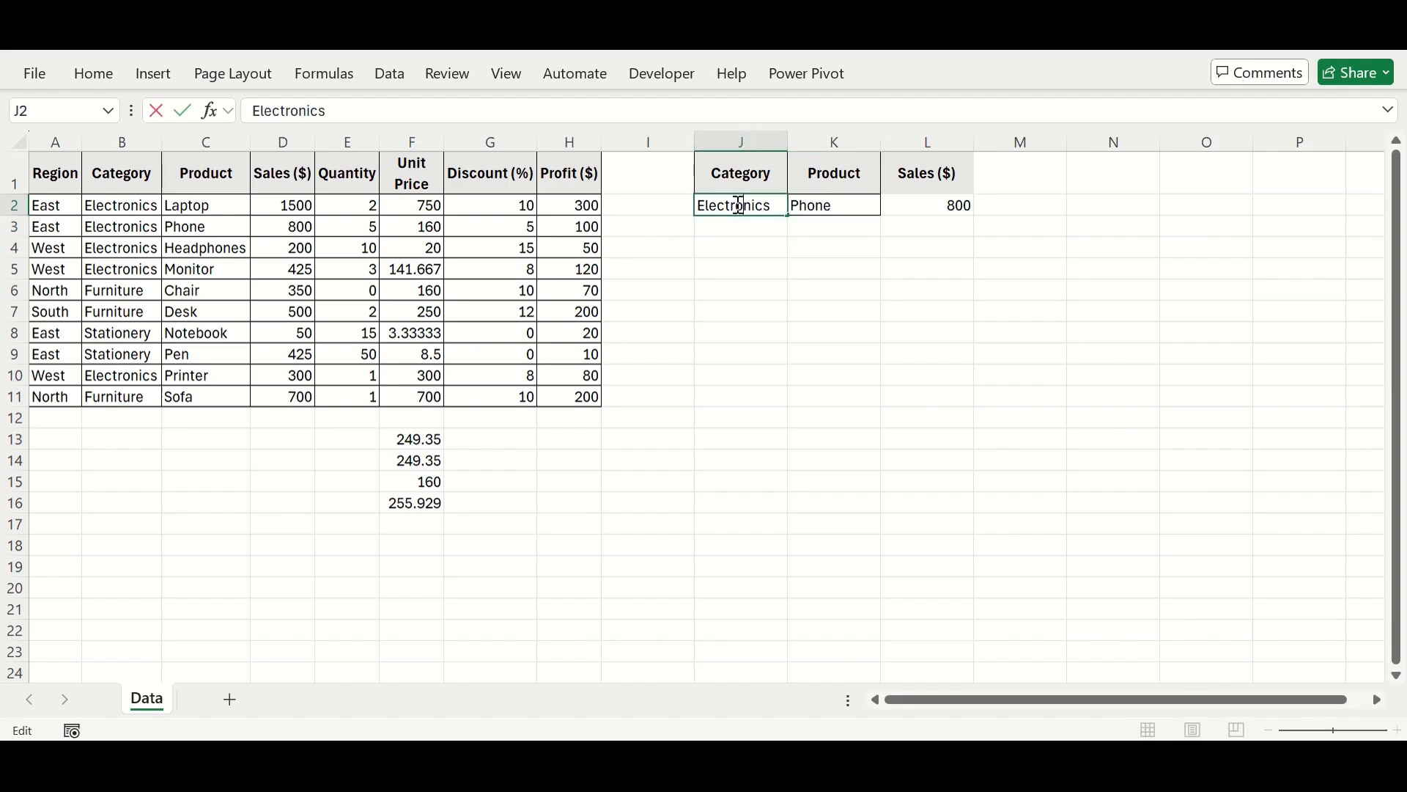
pyautogui.doubleClick(739, 206)
pyautogui.write('Furn')
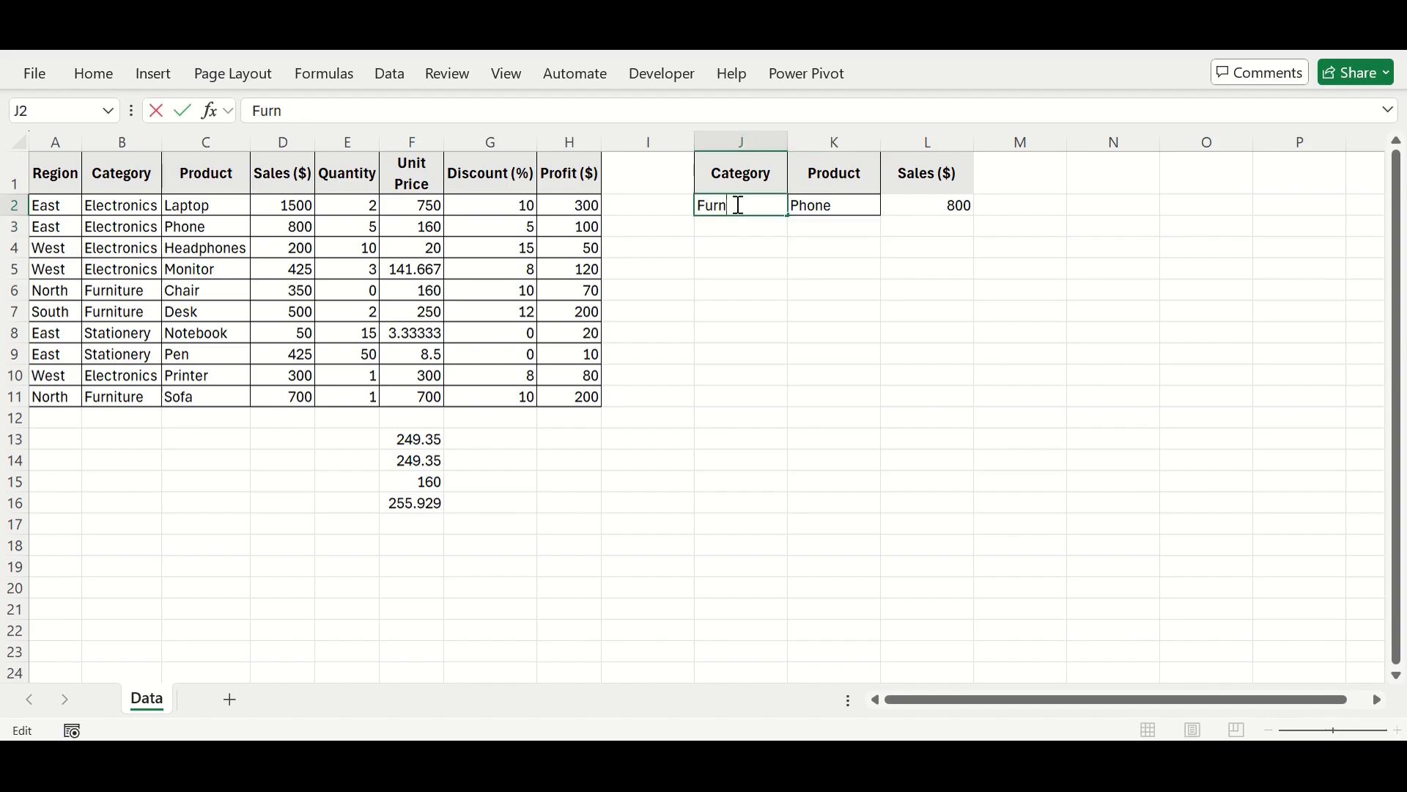
pyautogui.write('iture')
pyautogui.press('Return')
pyautogui.press('Up')
pyautogui.press('Right')
pyautogui.write('Ch')
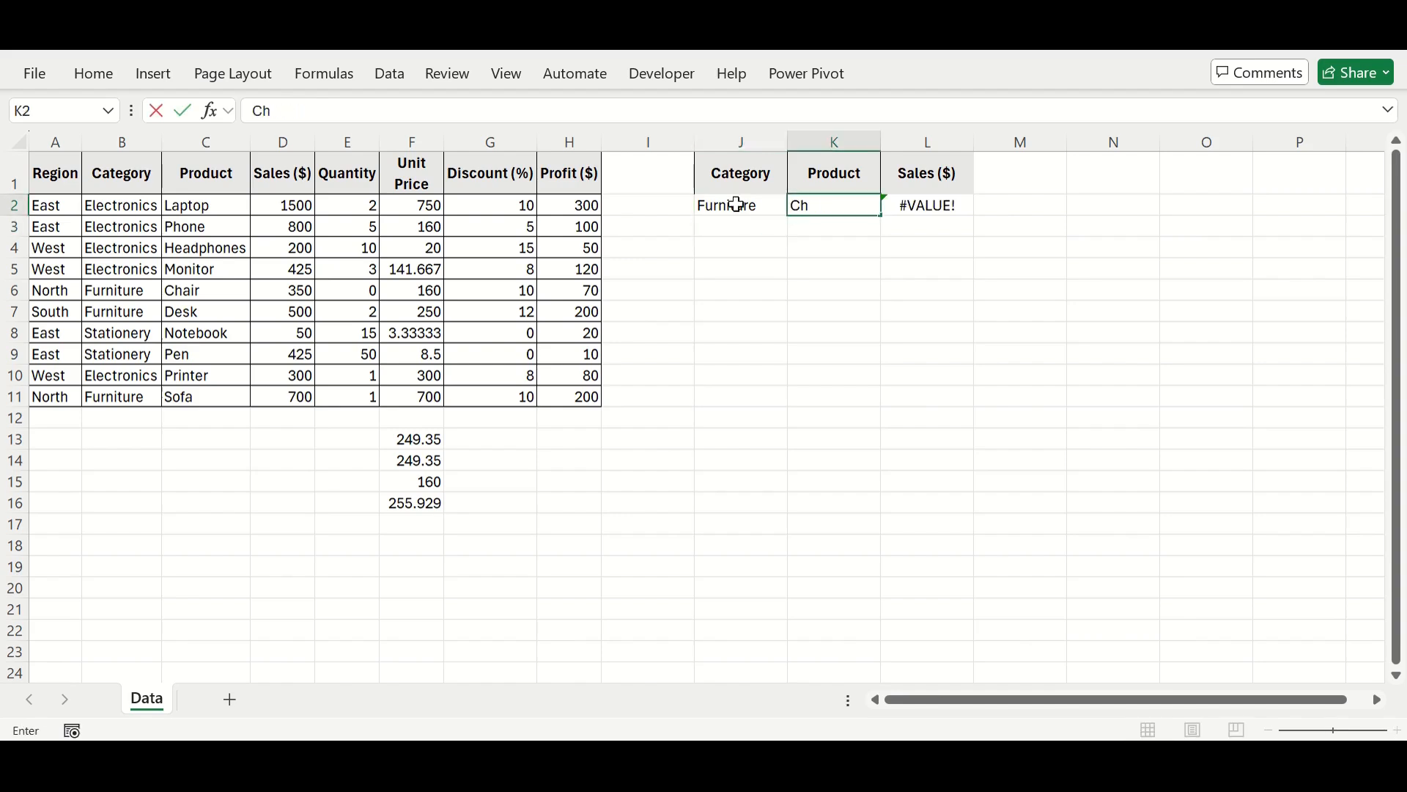
pyautogui.write('air')
pyautogui.press('Return')
pyautogui.click(965, 209)
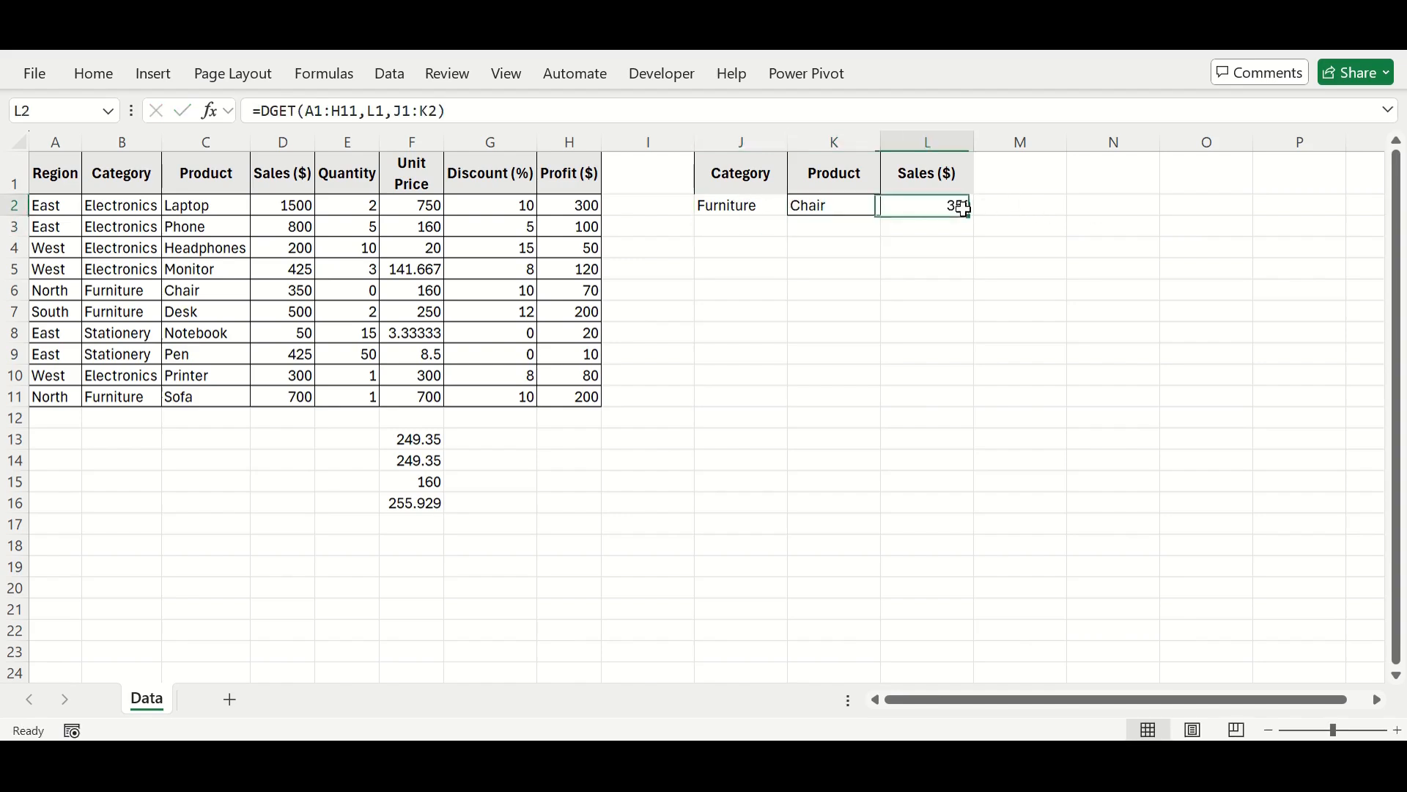
# - Write =FILTER(A1:H11,A1:A11="East") in J4 to extract the East region rows
pyautogui.click(747, 254)
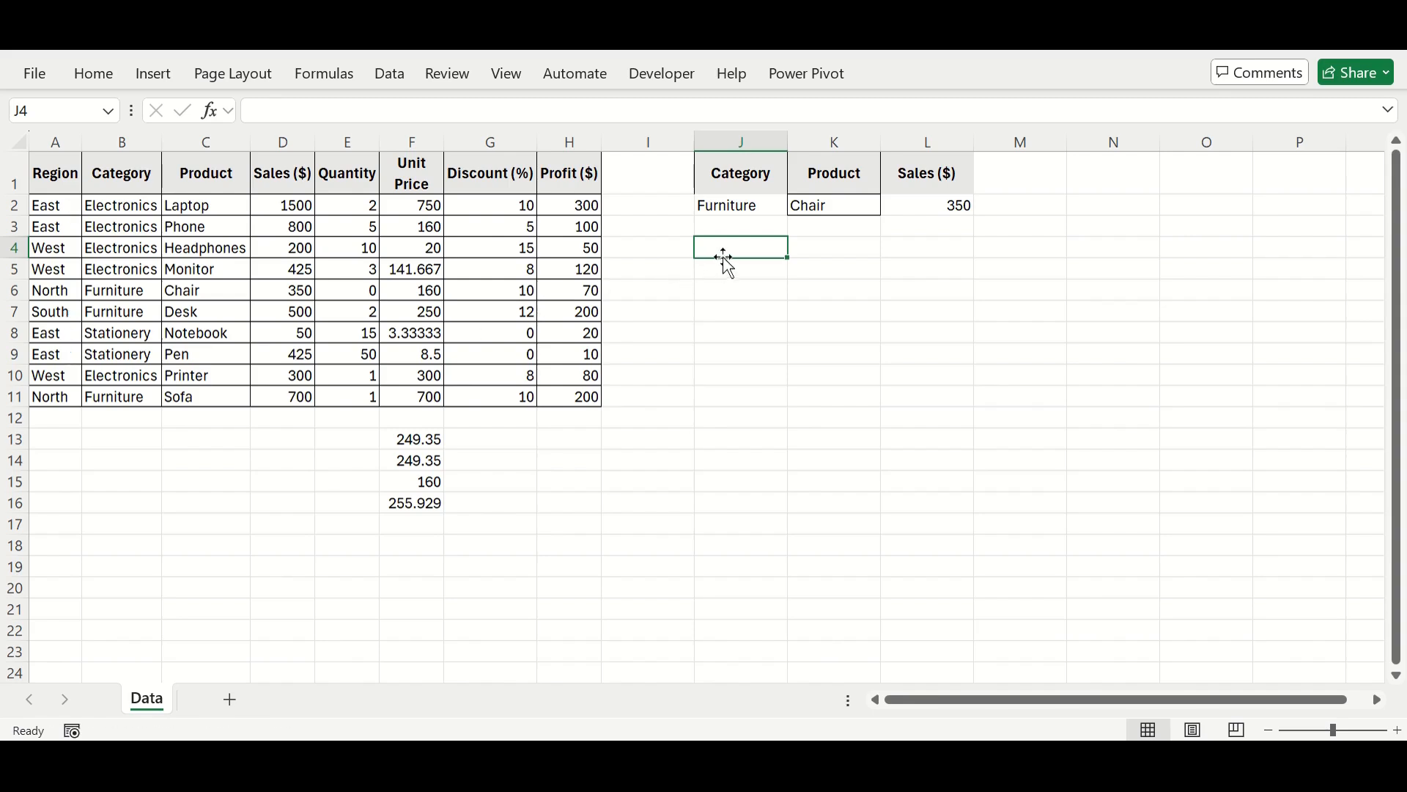
pyautogui.write('=Fi')
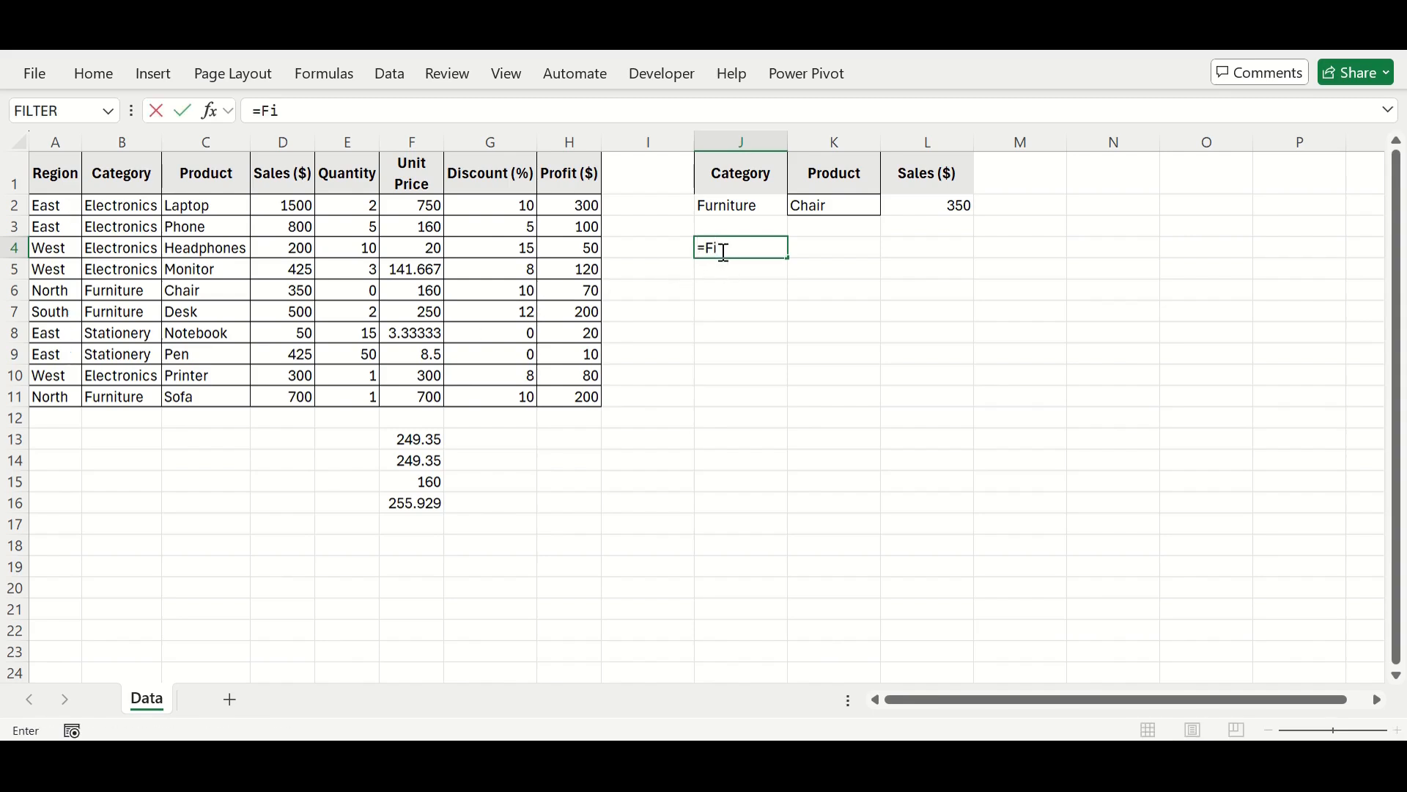
pyautogui.press('Tab')
pyautogui.moveTo(45, 169); pyautogui.dragTo(574, 400)
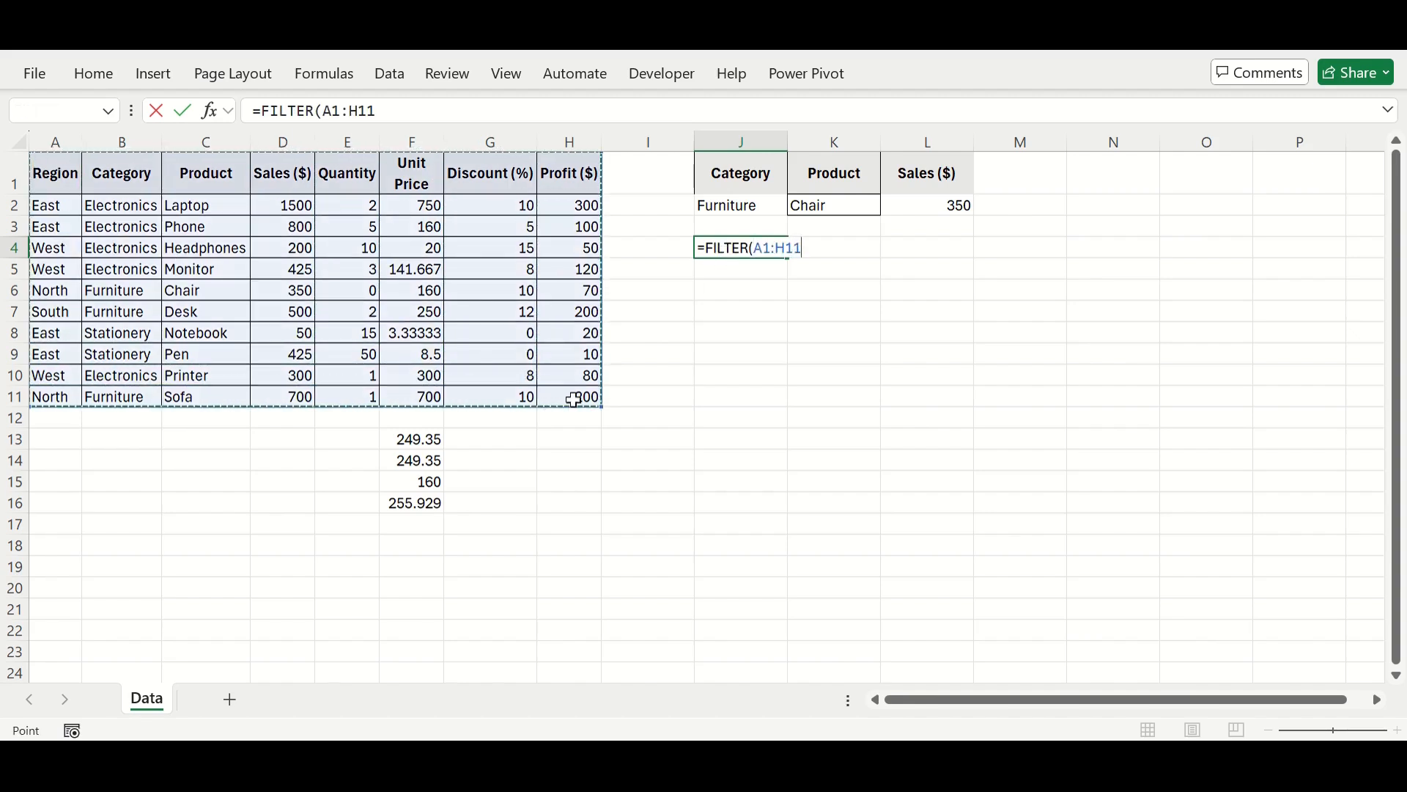
pyautogui.write(',')
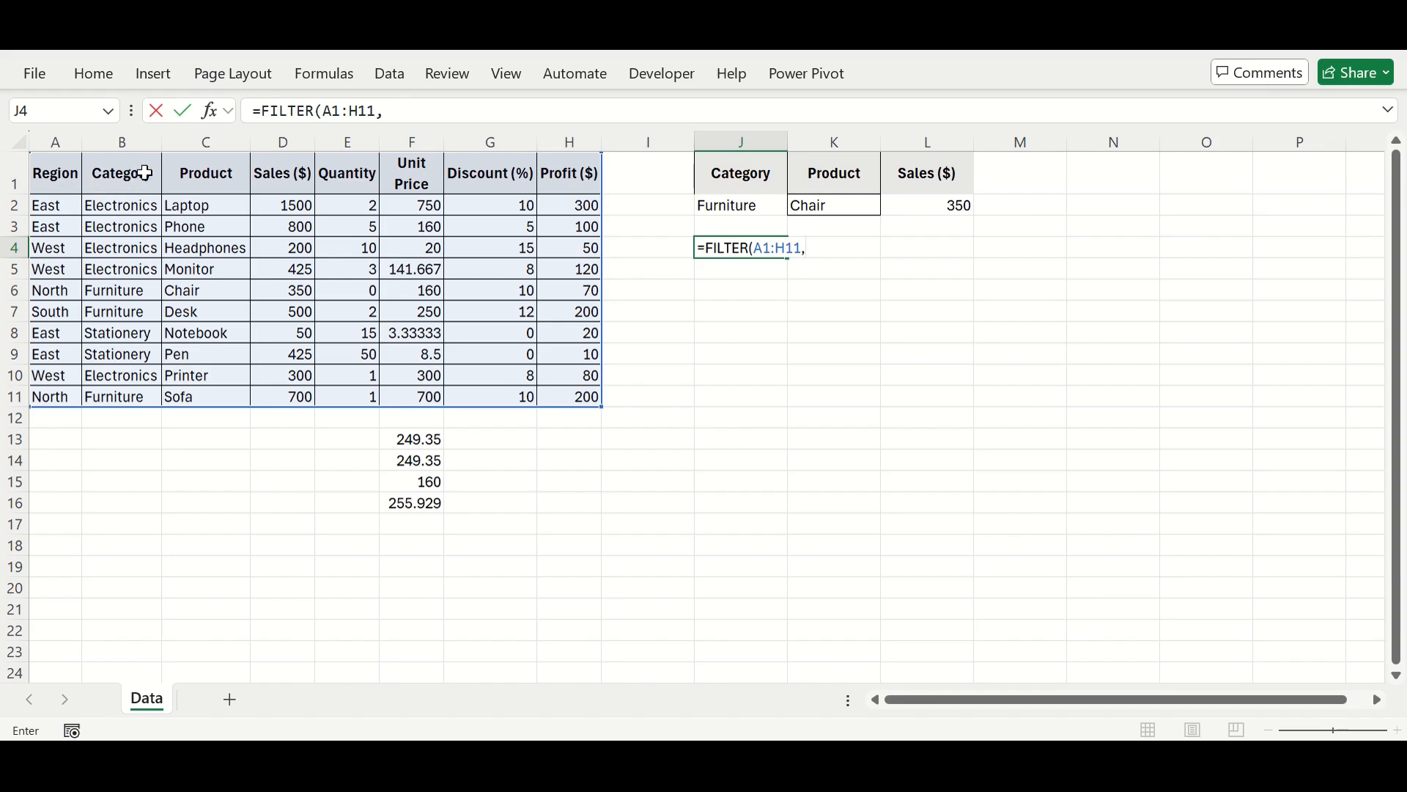
pyautogui.moveTo(140, 179); pyautogui.dragTo(134, 398)
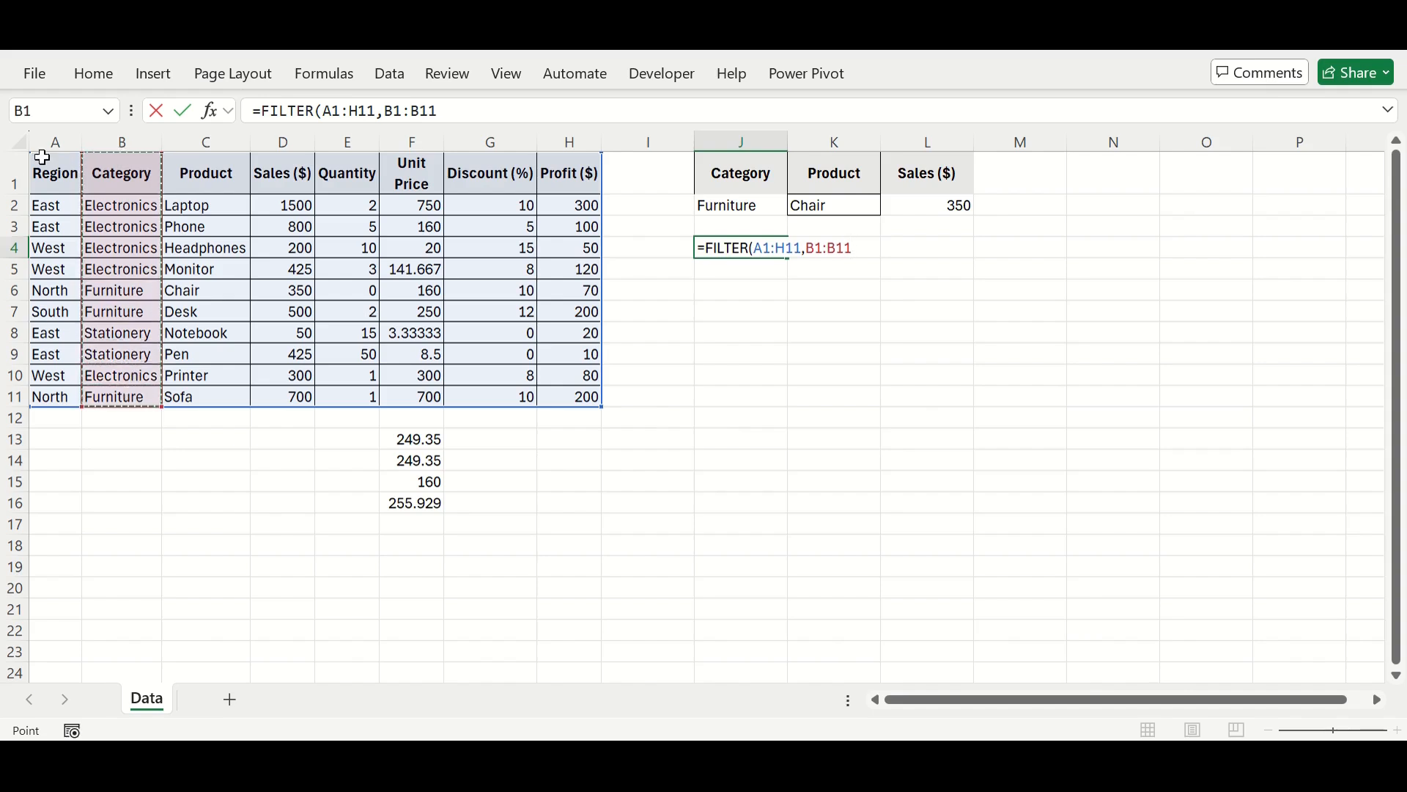
pyautogui.moveTo(40, 174); pyautogui.dragTo(53, 395)
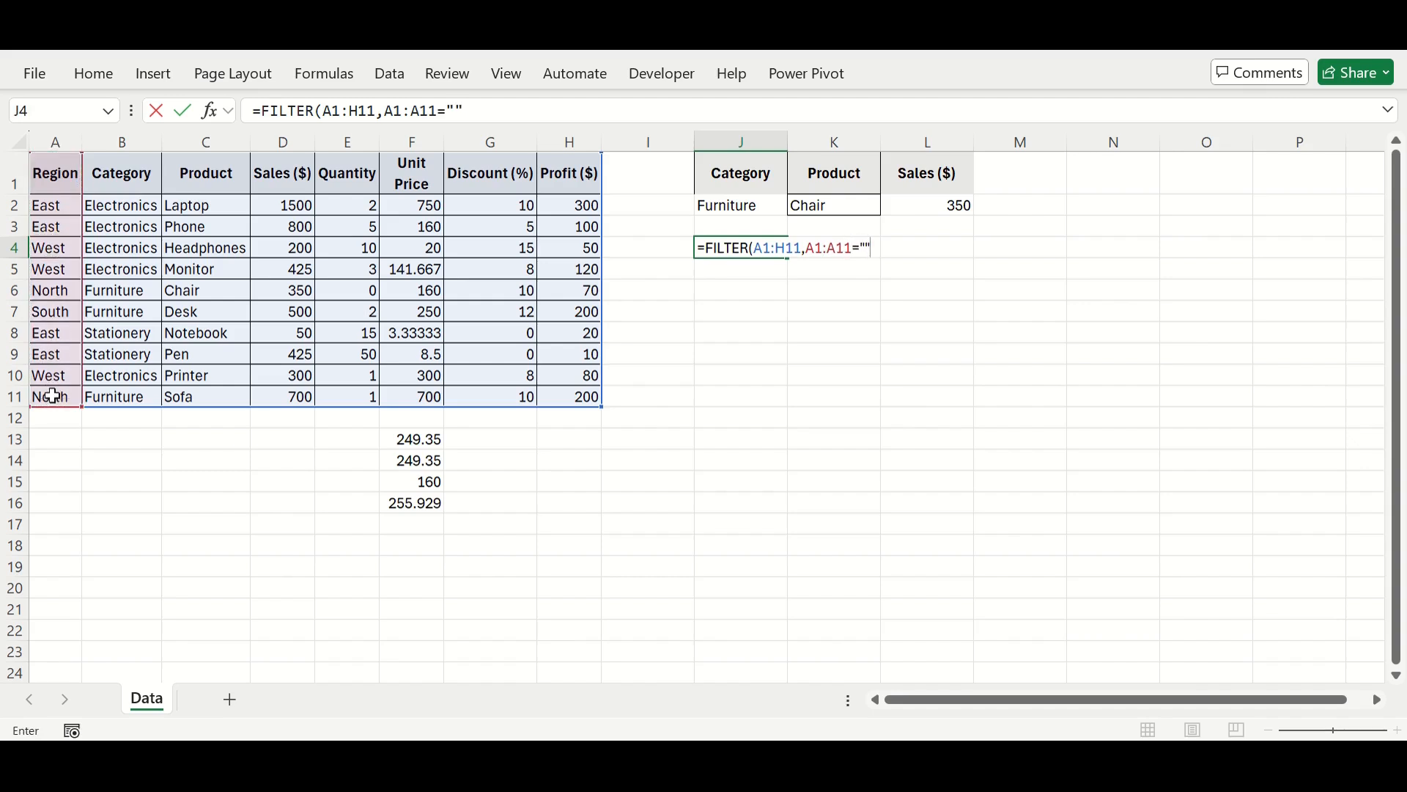
pyautogui.write('=""')
pyautogui.click(867, 247)
pyautogui.write('East")')
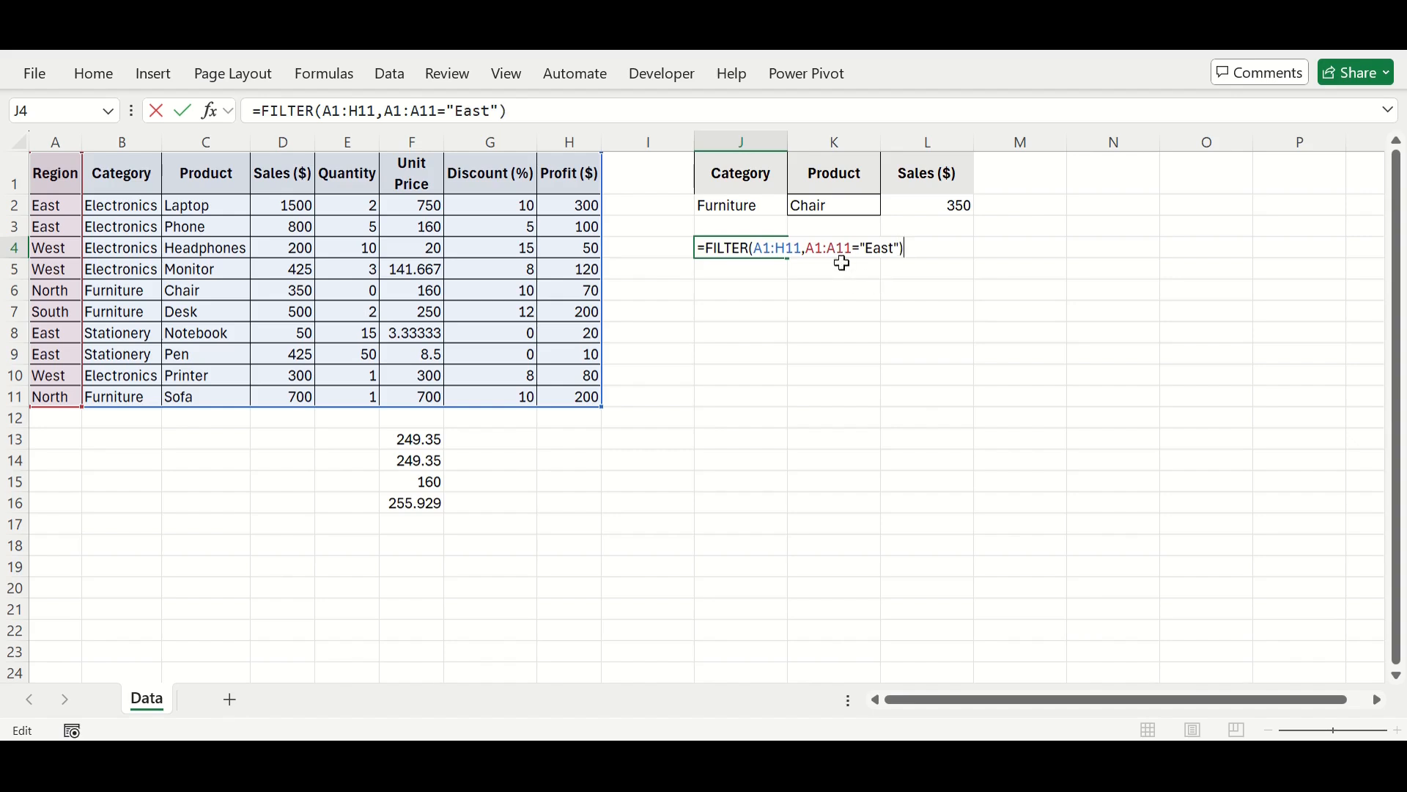
# - Enclose the FILTER formula's region condition in its own parentheses, giving =FILTER(A1:H11,(A1:A11="East")), and commit it
pyautogui.click(807, 248)
pyautogui.write('(')
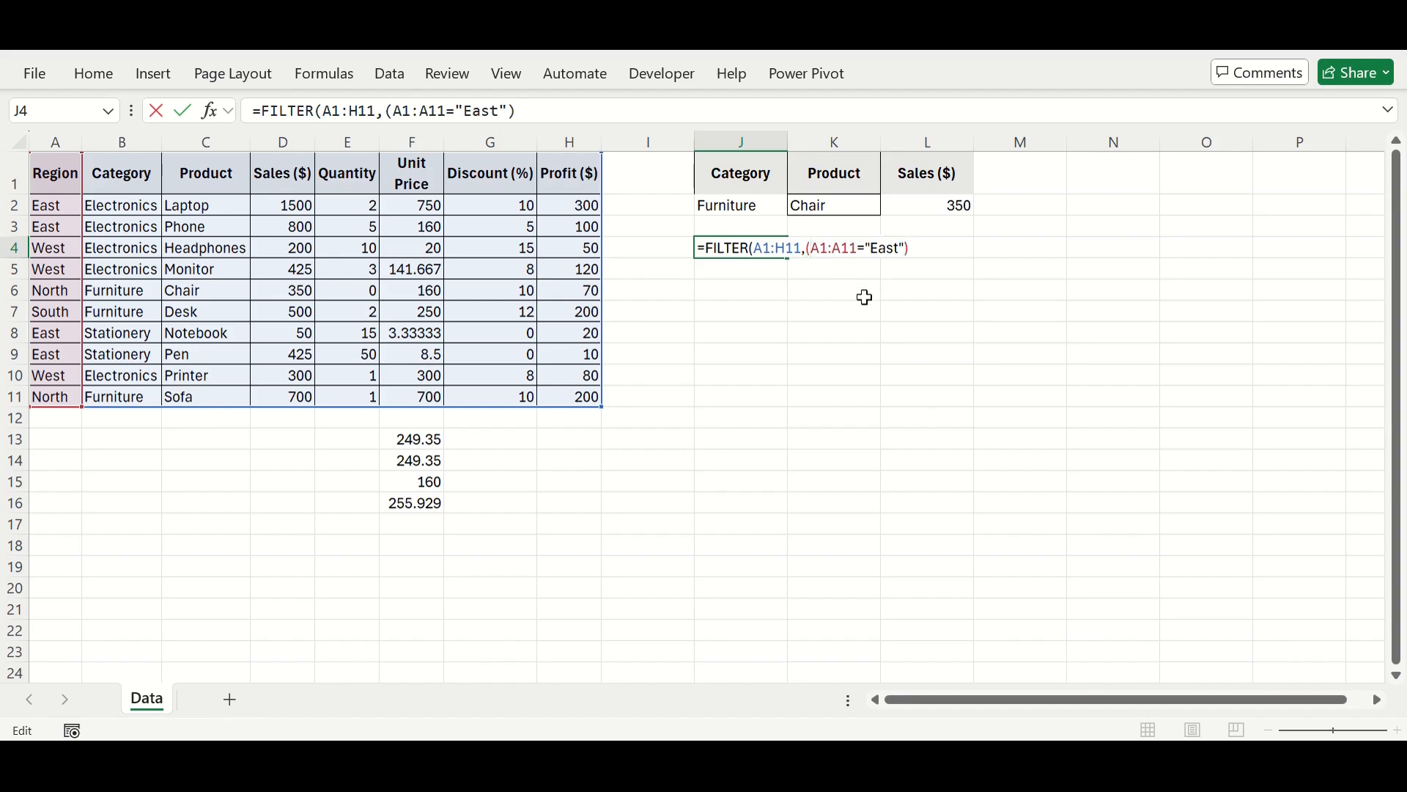
pyautogui.click(936, 251)
pyautogui.press('Return')
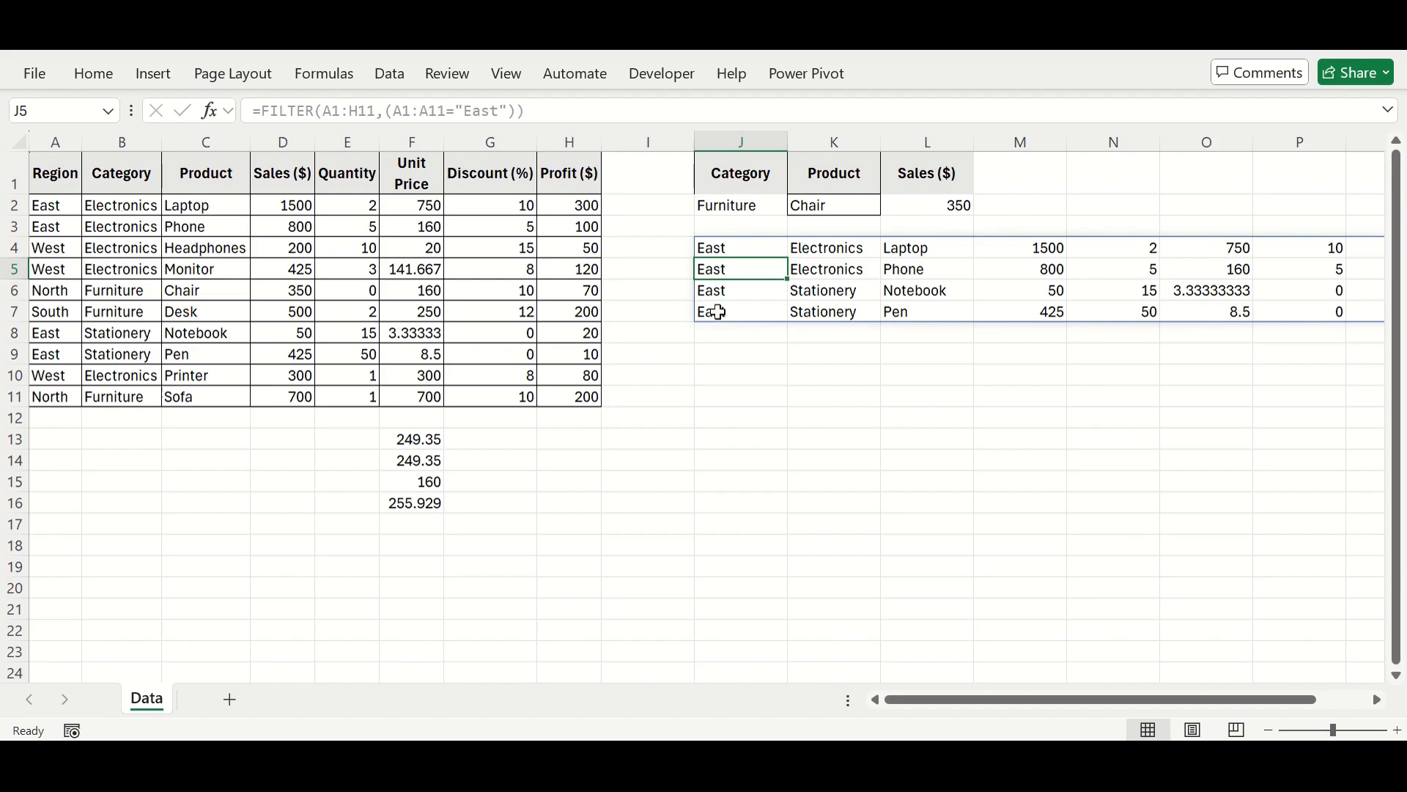
# - Add a second condition to the J4 formula, giving =FILTER(A1:H11,(A1:A11="East")*(B1:B11="Electronics")), and commit it
pyautogui.click(726, 247)
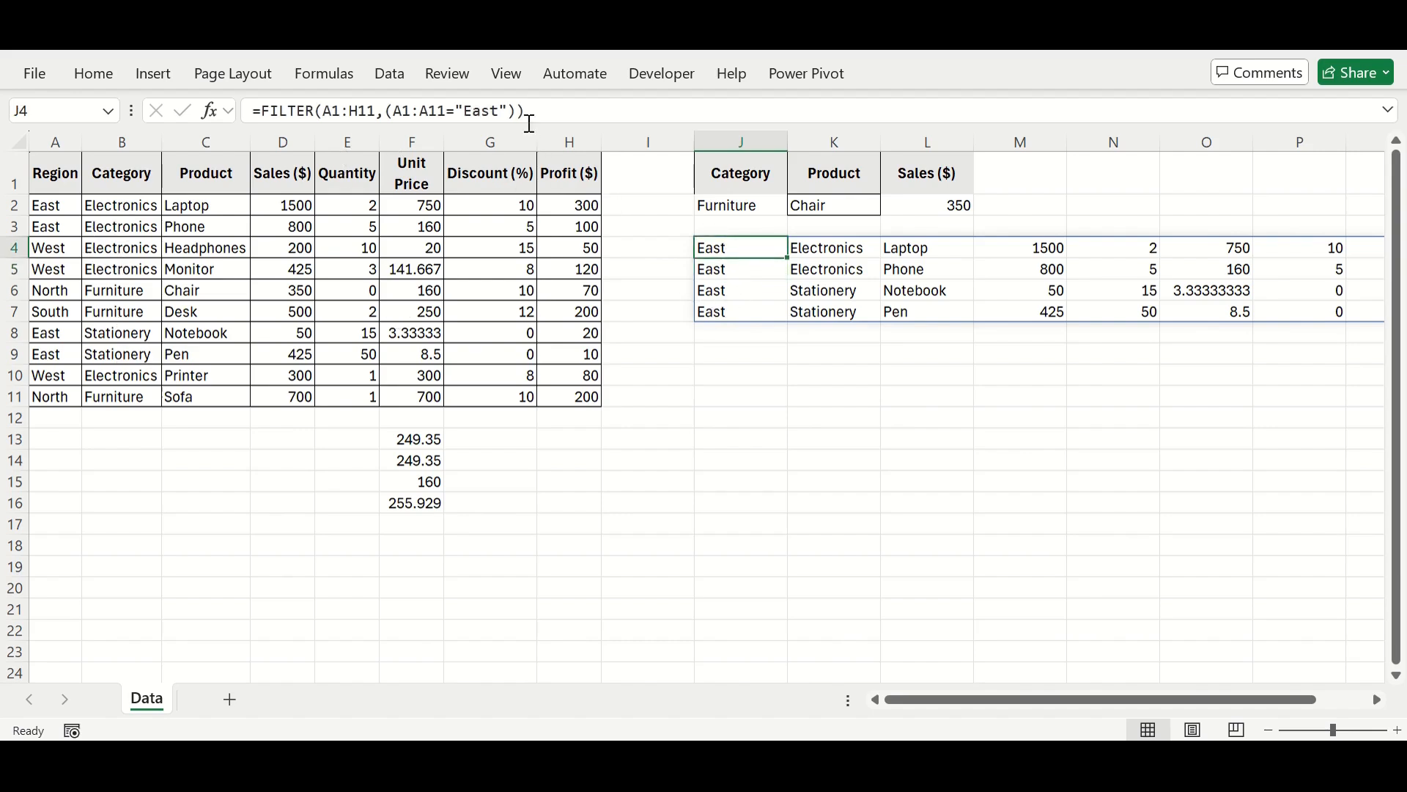
pyautogui.click(522, 113)
pyautogui.write('*')
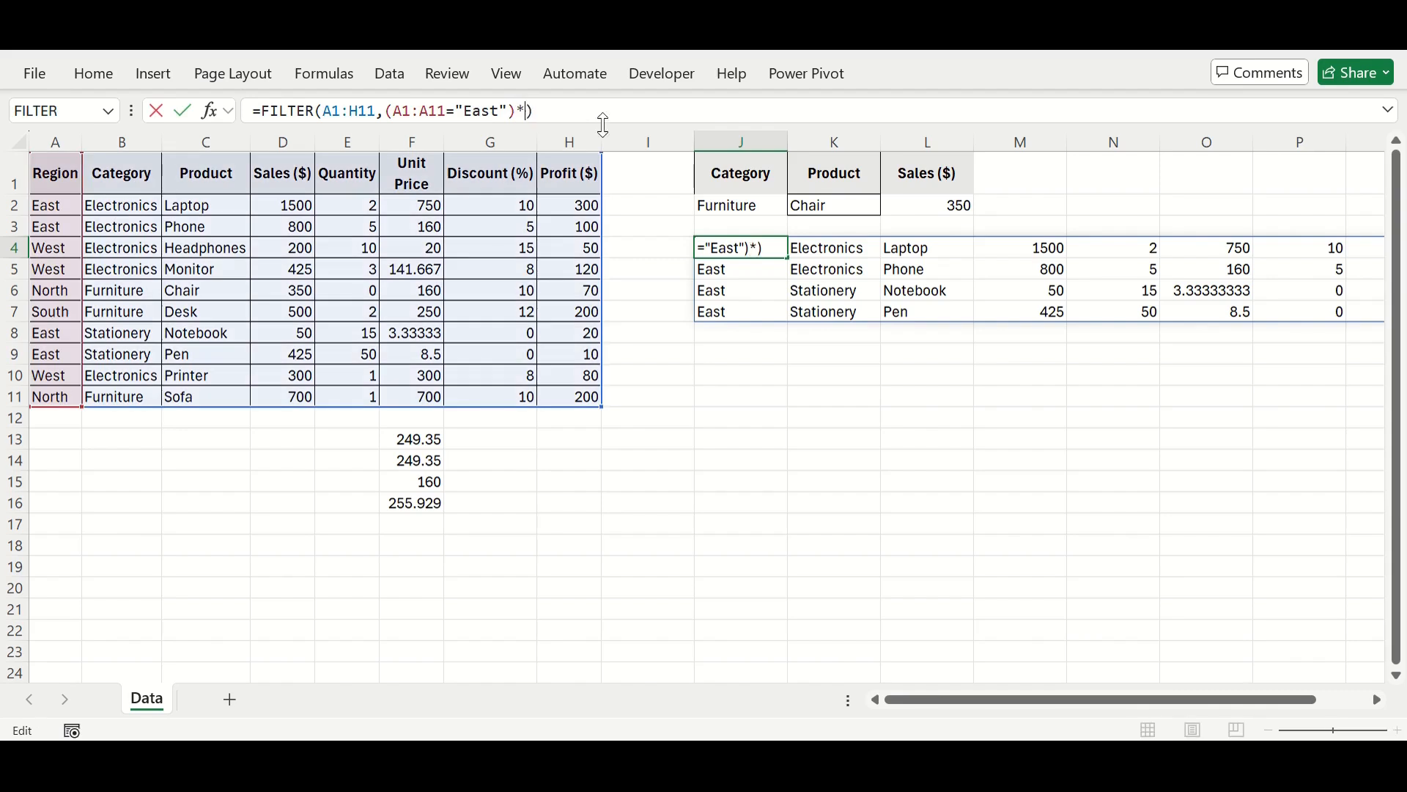
pyautogui.write('(')
pyautogui.click(130, 176)
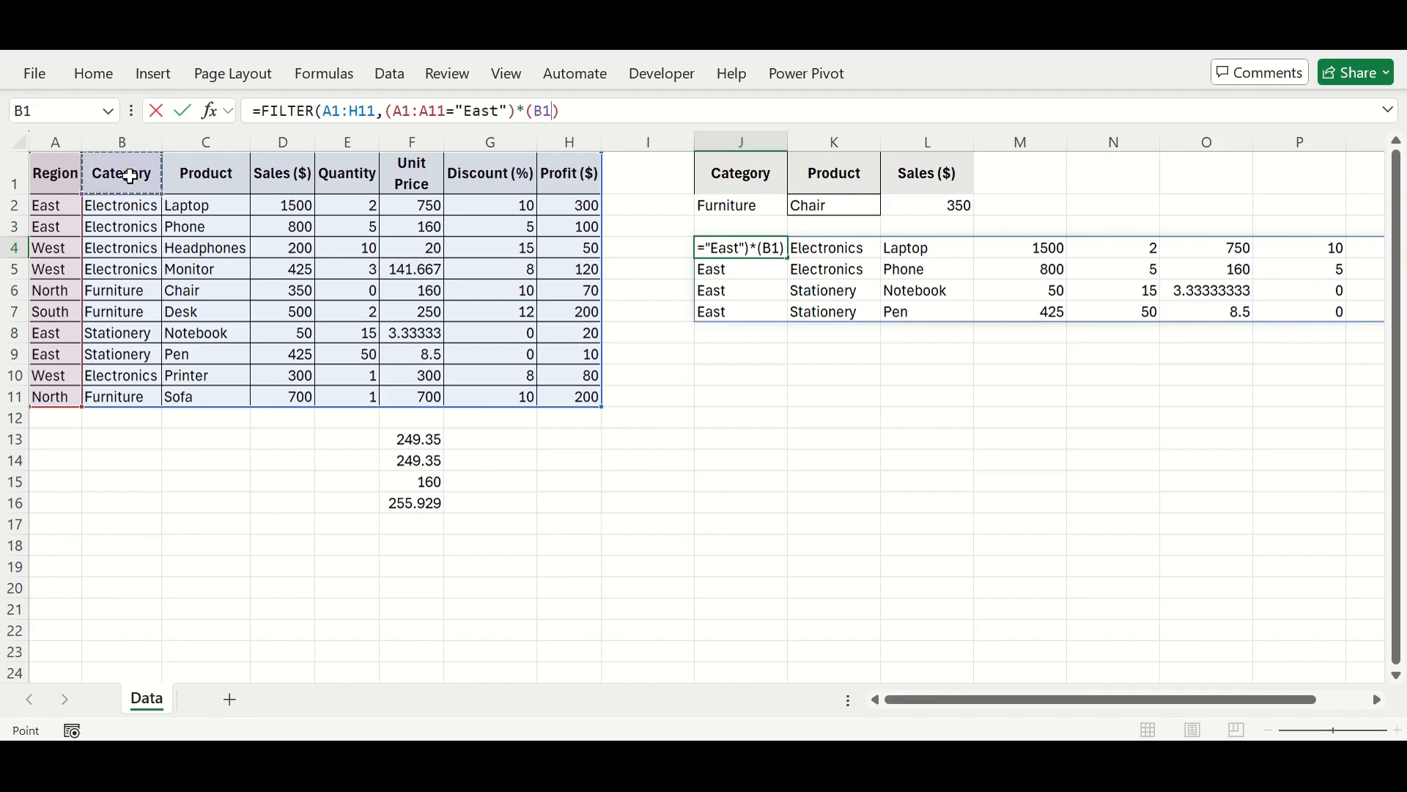
pyautogui.moveTo(130, 175); pyautogui.dragTo(123, 398)
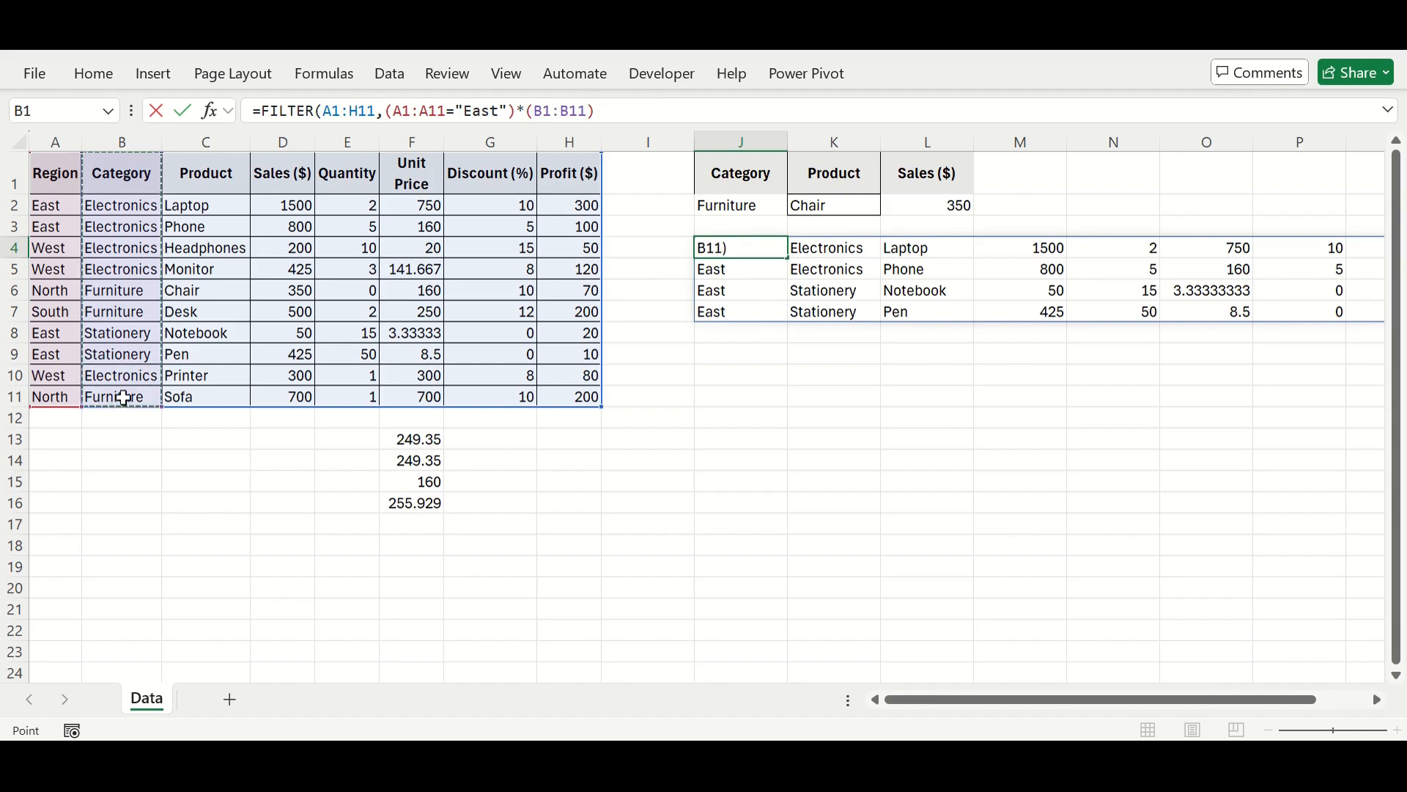
pyautogui.write('="')
pyautogui.write('Ele')
pyautogui.press('BackSpace')
pyautogui.write('lec')
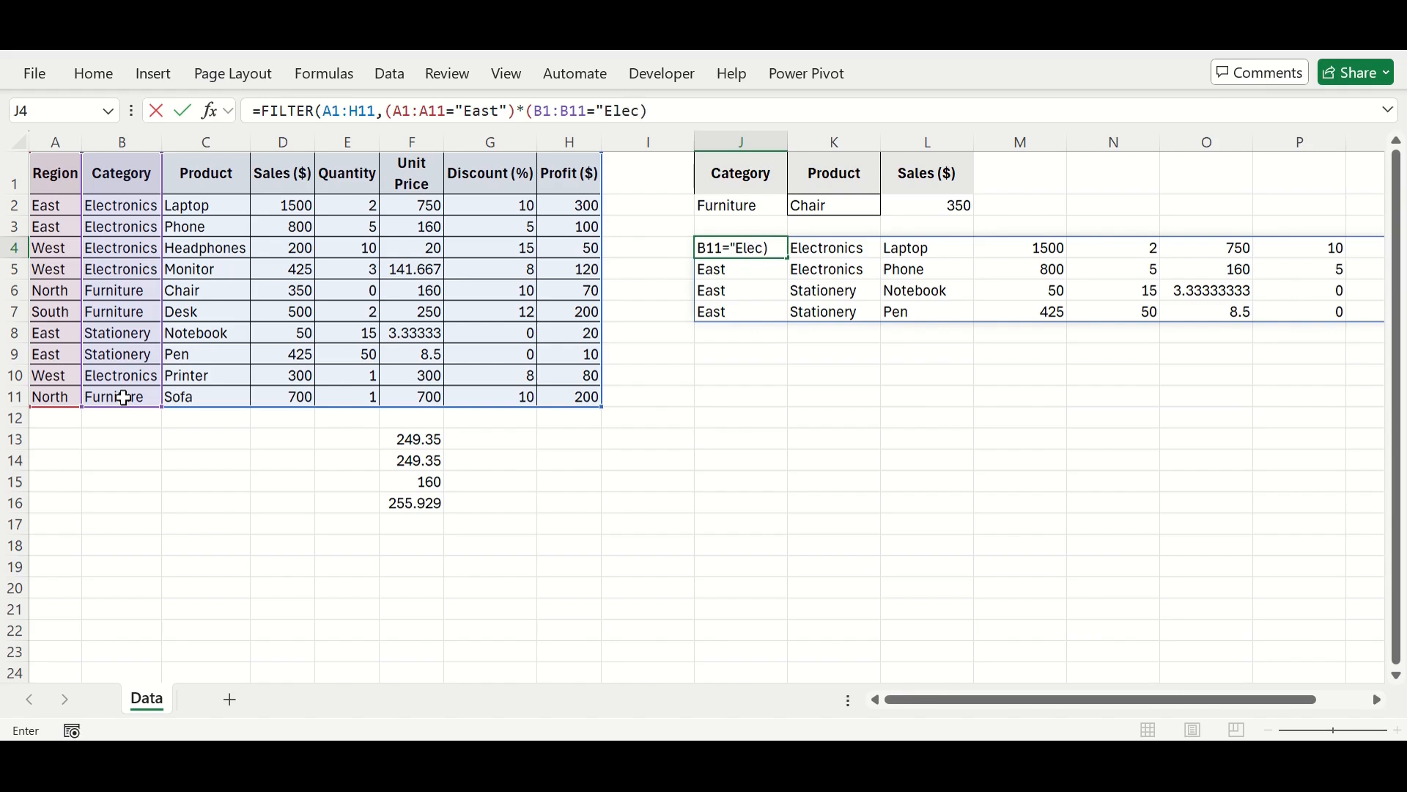
pyautogui.write('tronics')
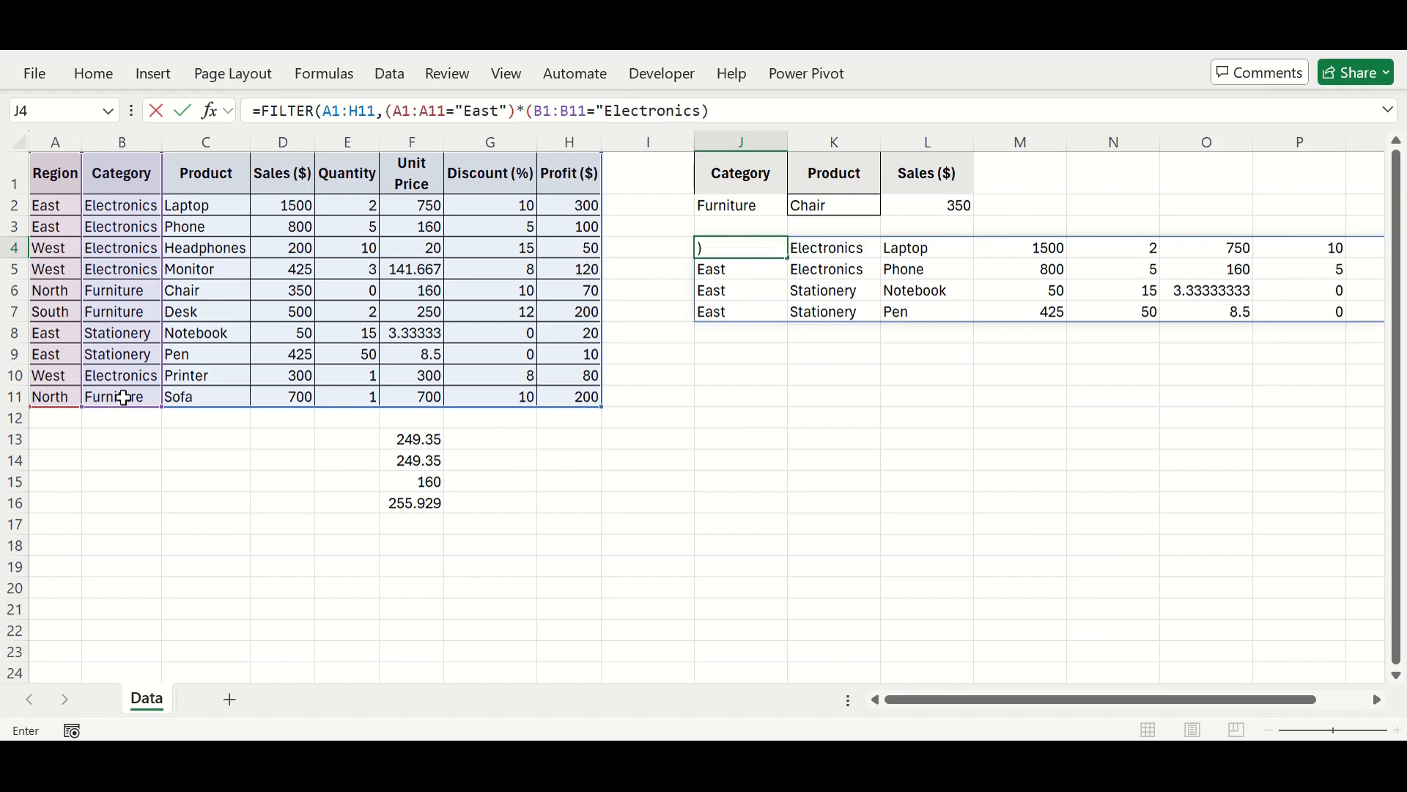
pyautogui.write('"')
pyautogui.press('Return')
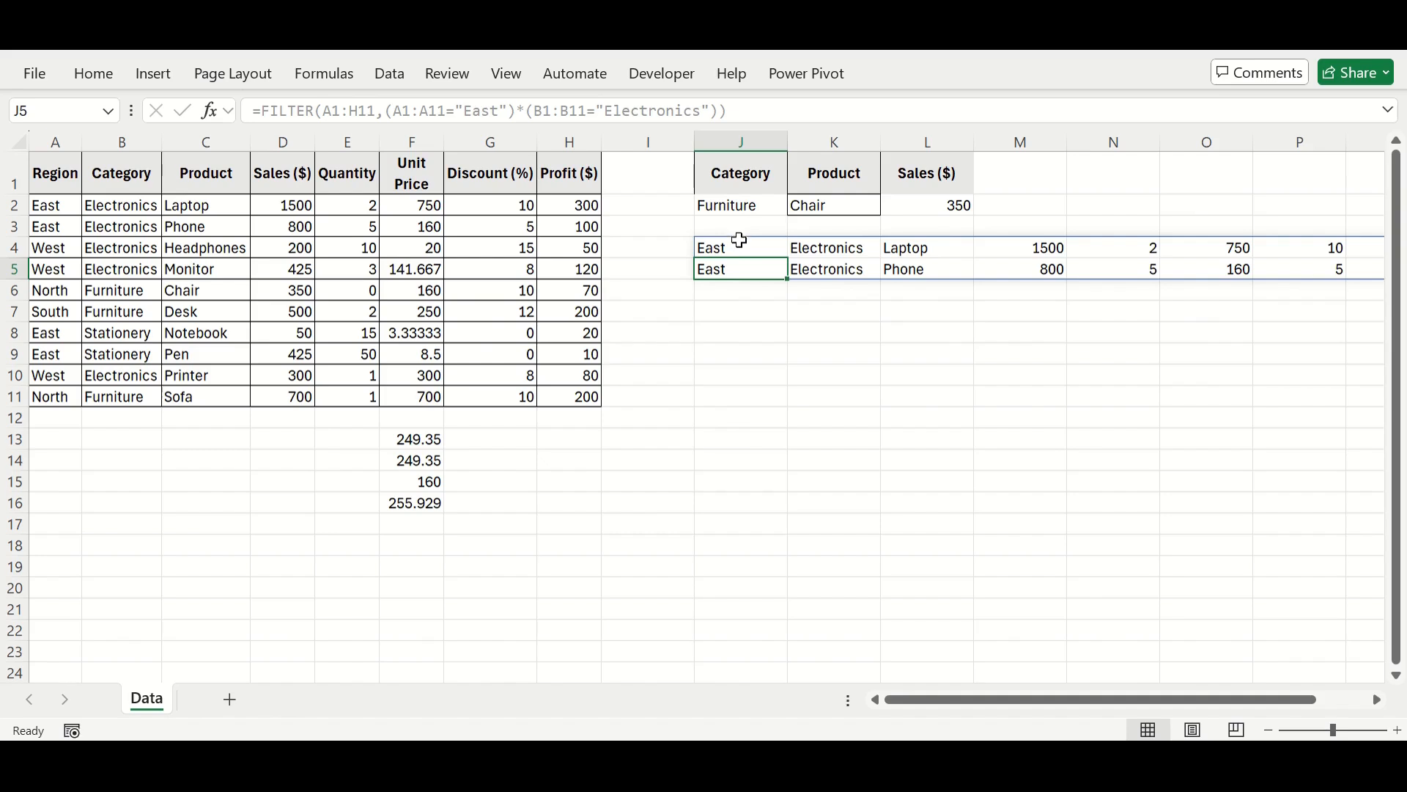
# - Change the region condition in the J4 FILTER formula to "West", commit it and reselect J4
pyautogui.click(737, 244)
pyautogui.doubleClick(488, 111)
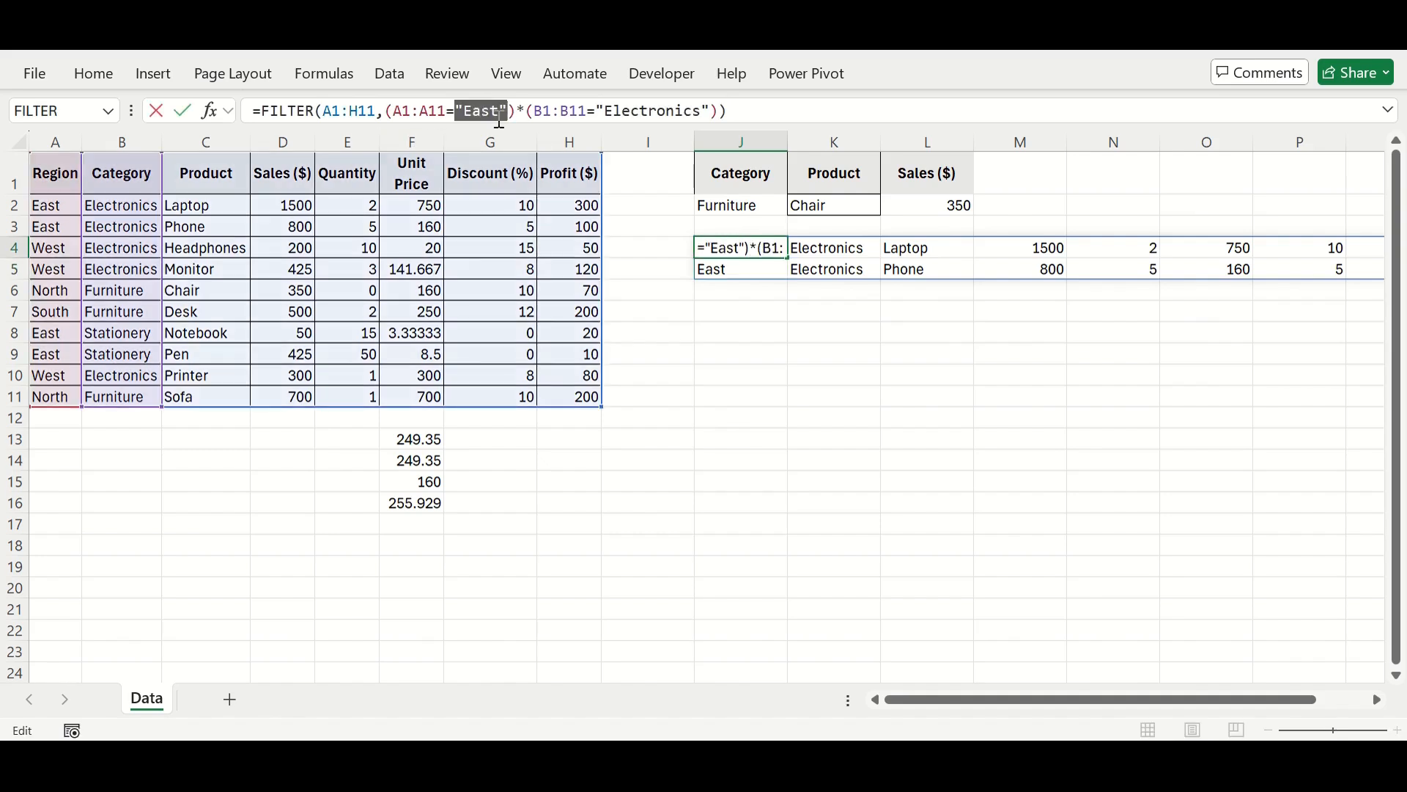
pyautogui.click(500, 113)
pyautogui.hotkey('ctrl', 'shift', 'Left')
pyautogui.write('Wesl')
pyautogui.press('BackSpace')
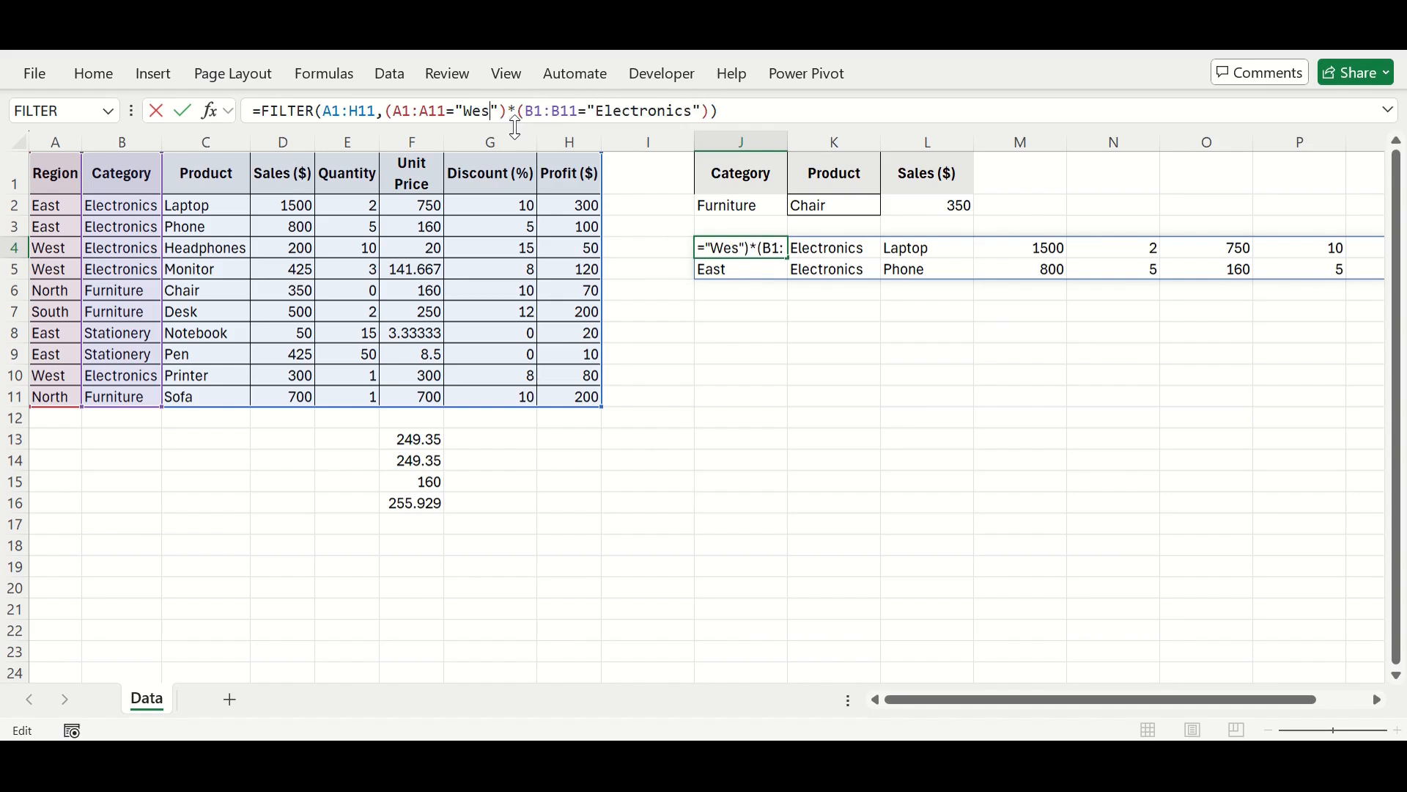
pyautogui.write('t')
pyautogui.press('Return')
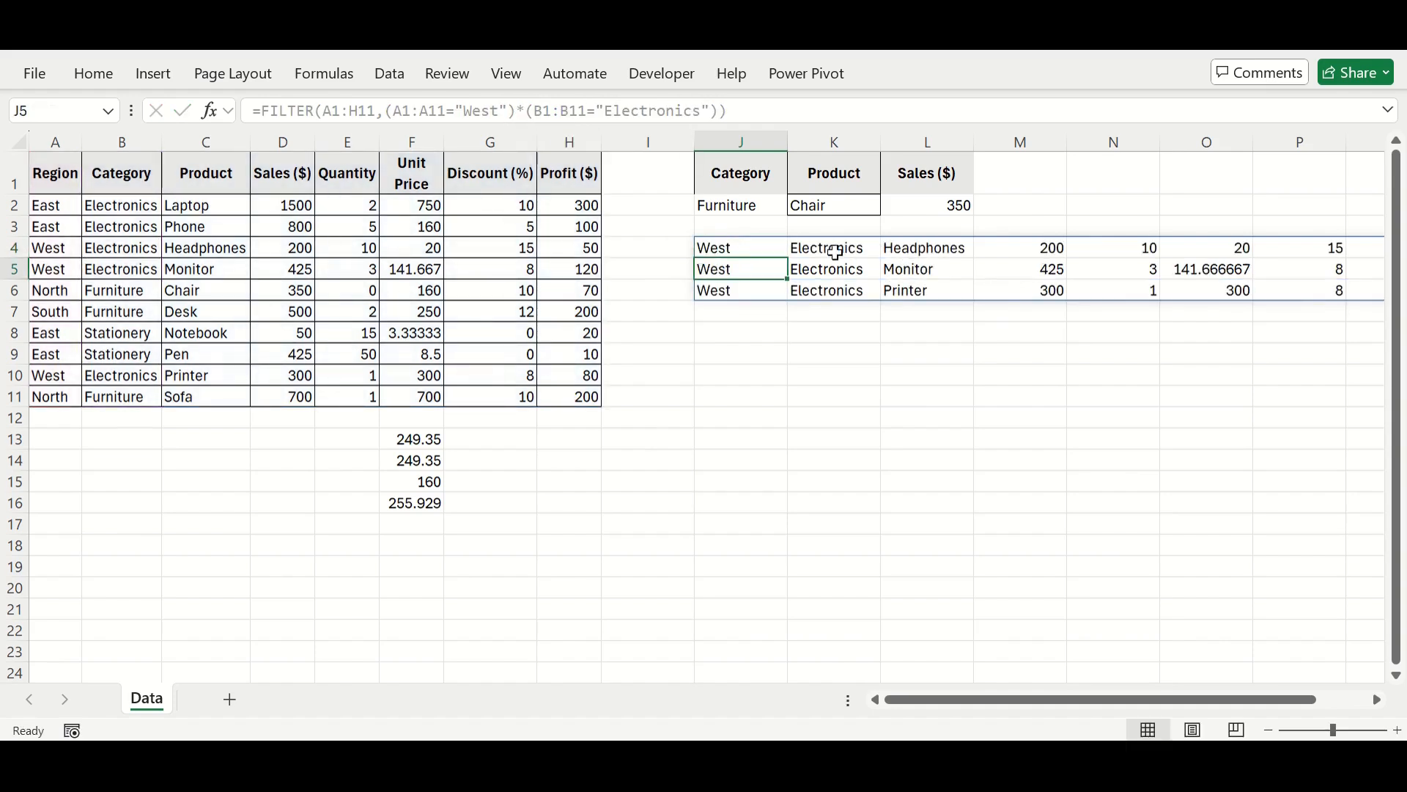
pyautogui.click(770, 249)
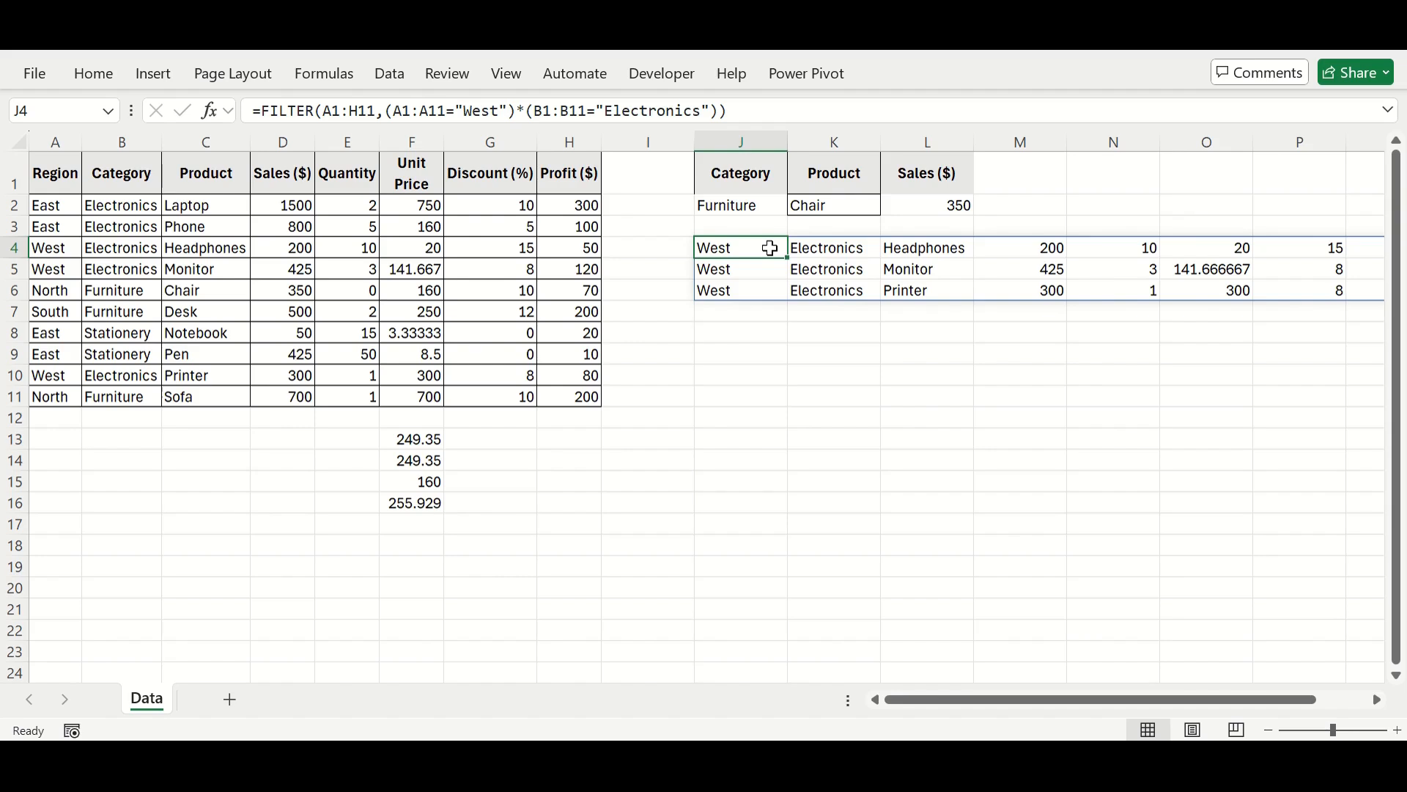
# - Enter =GROUPBY(A1:A11,D1:D11,AVERAGE,3,0,-1) in J8 to average sales by region
pyautogui.click(742, 336)
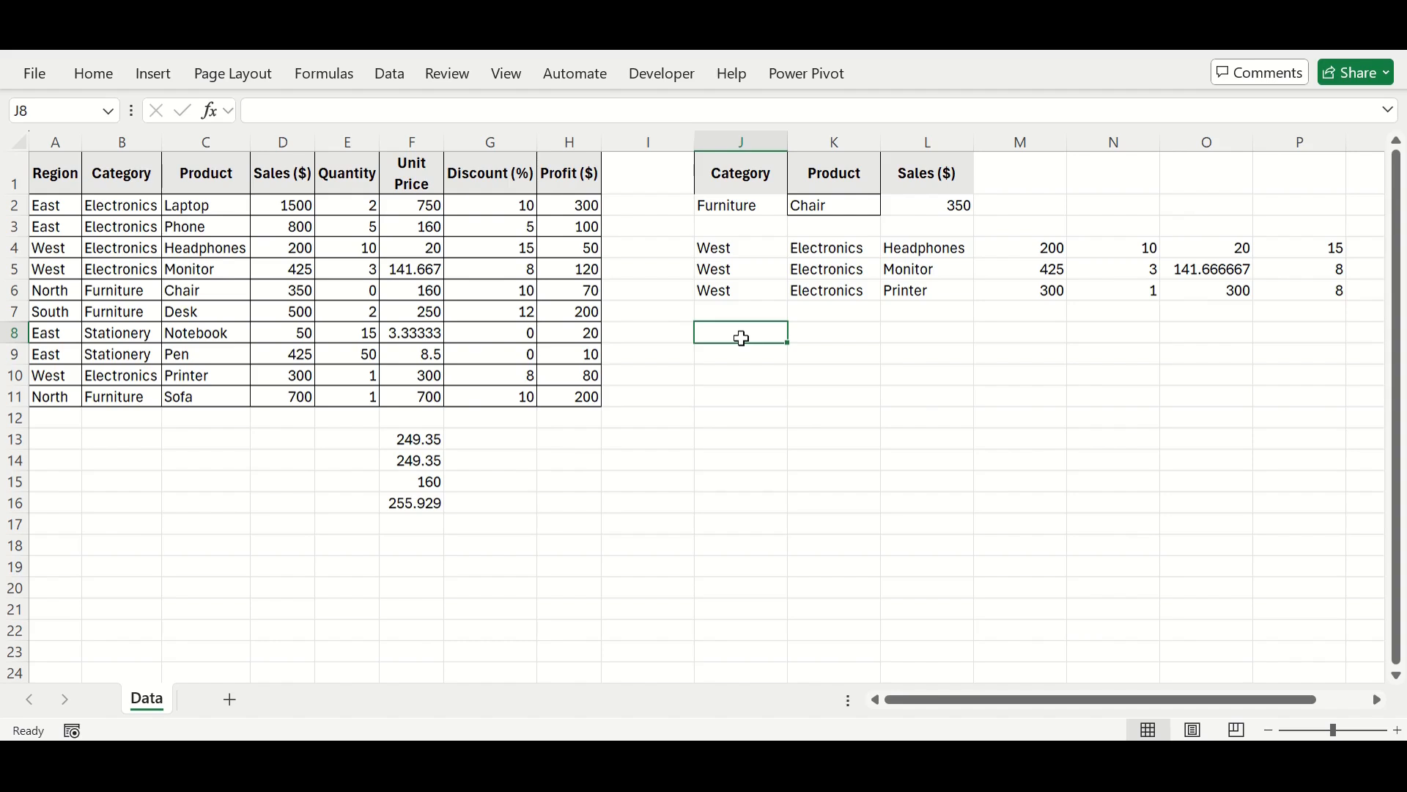
pyautogui.write('=Gr')
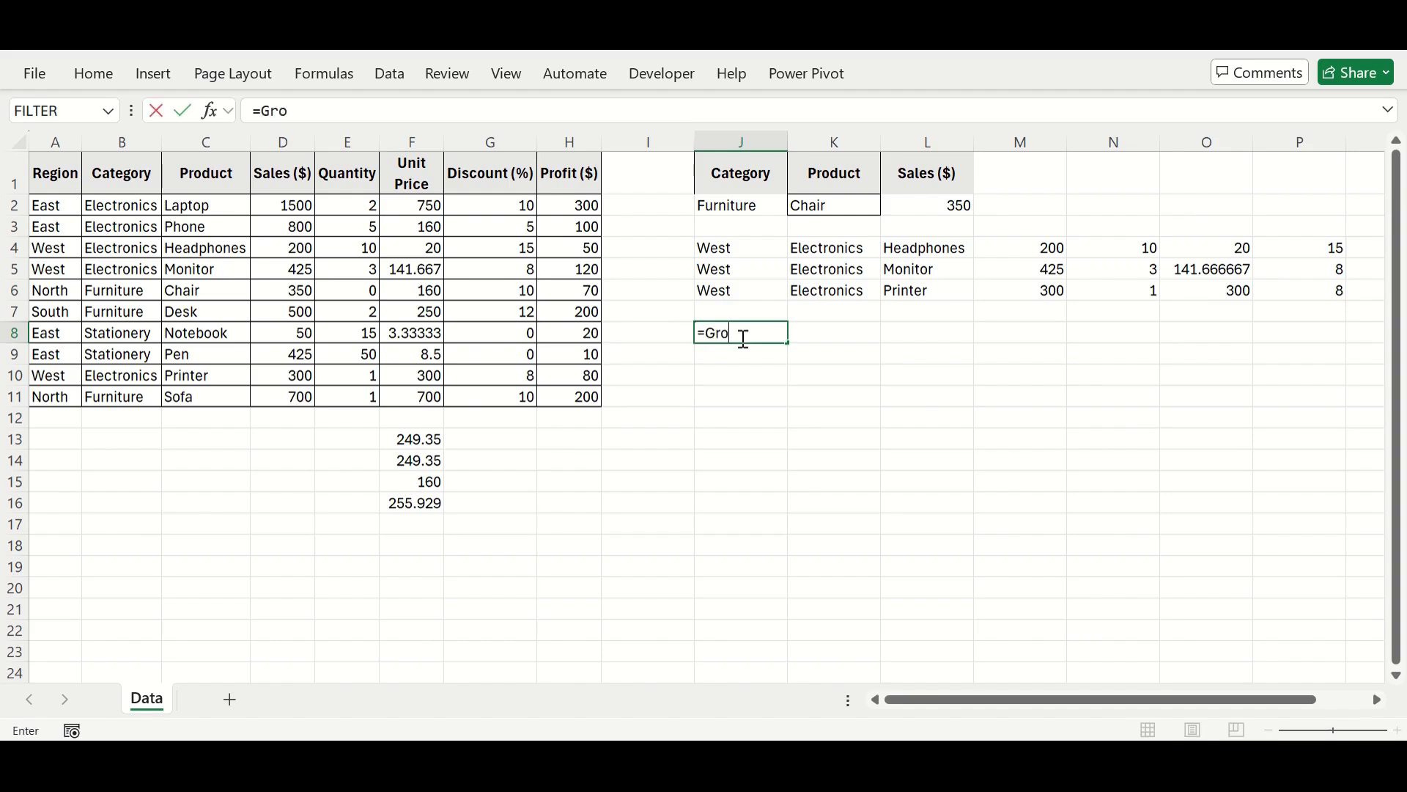
pyautogui.write('o')
pyautogui.press('Tab')
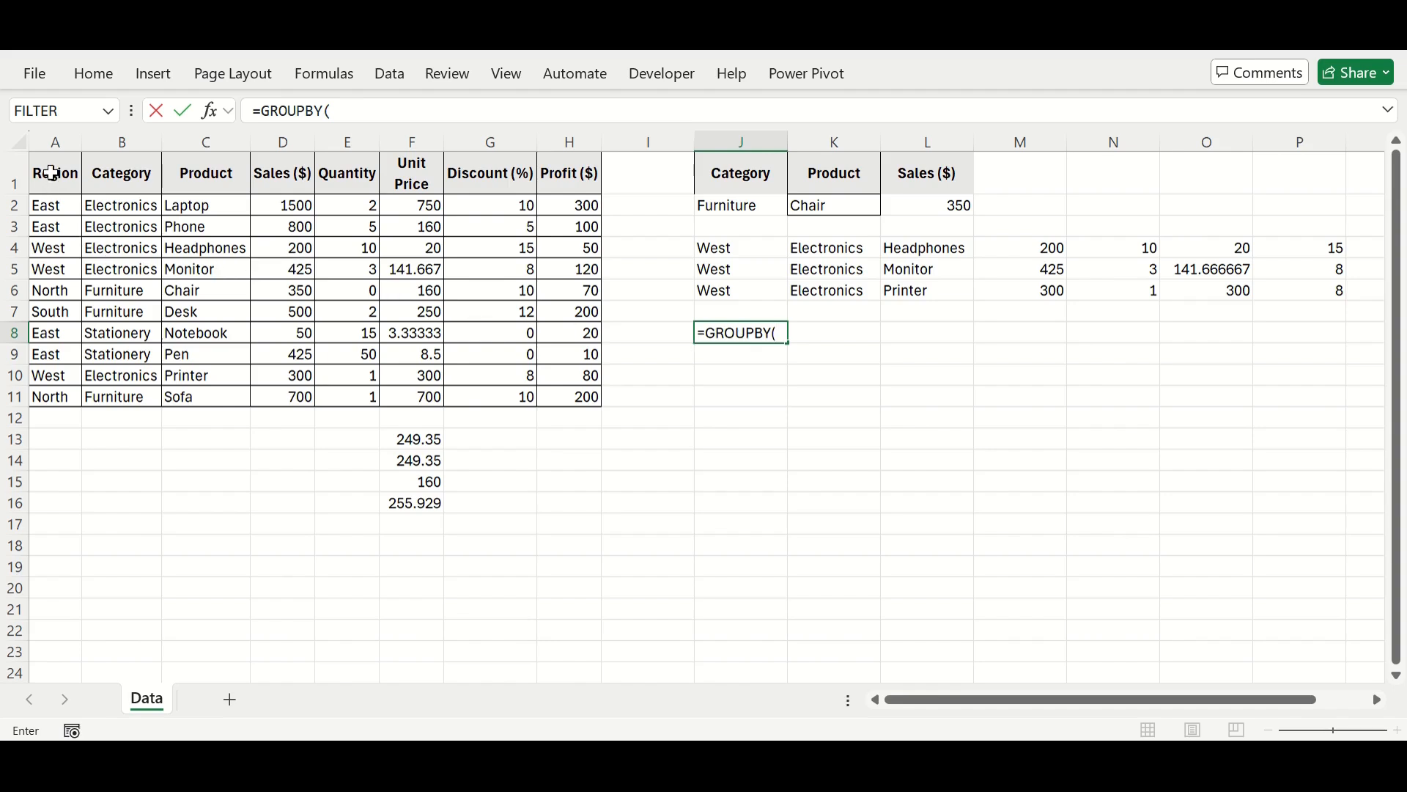
pyautogui.moveTo(51, 171); pyautogui.dragTo(50, 396)
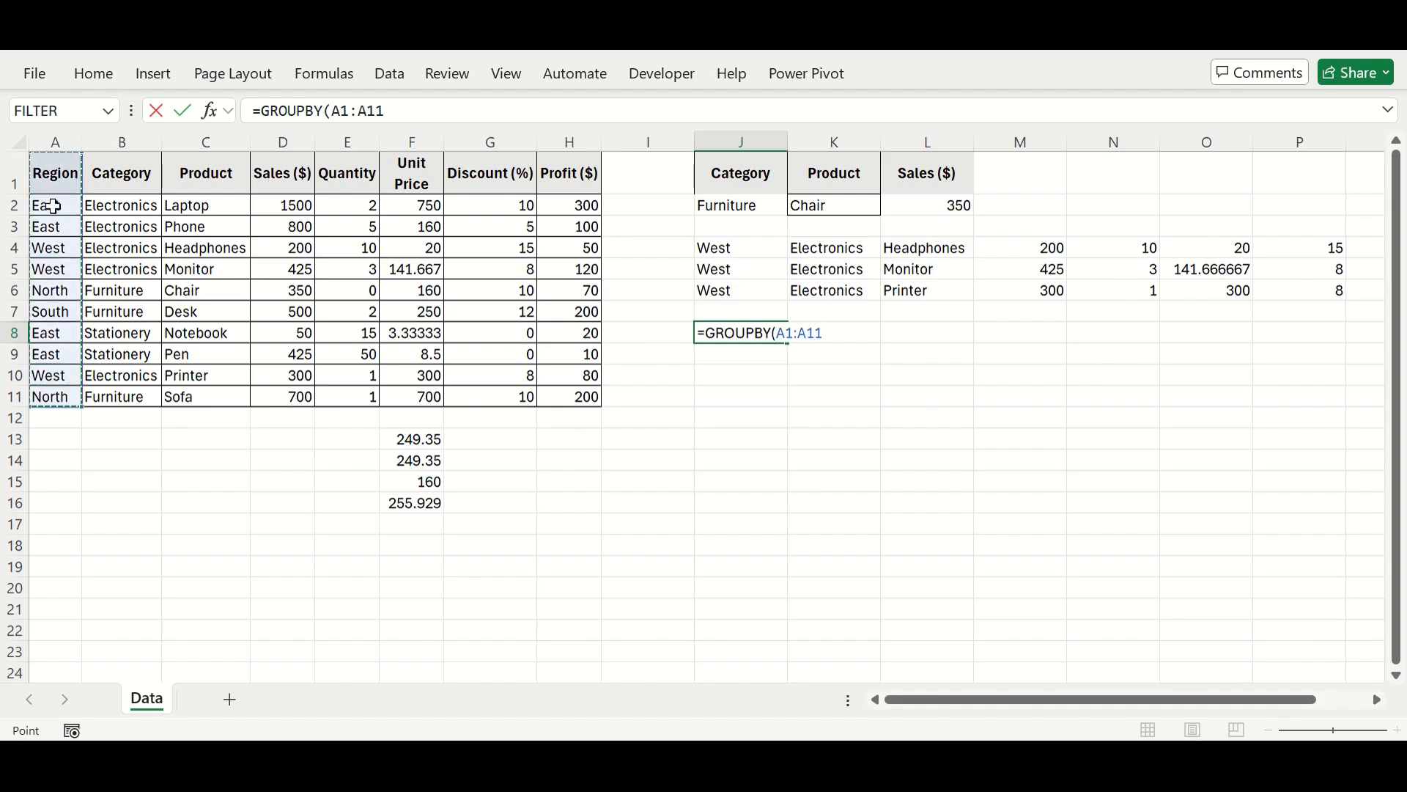
pyautogui.write(',')
pyautogui.moveTo(269, 171); pyautogui.dragTo(269, 396)
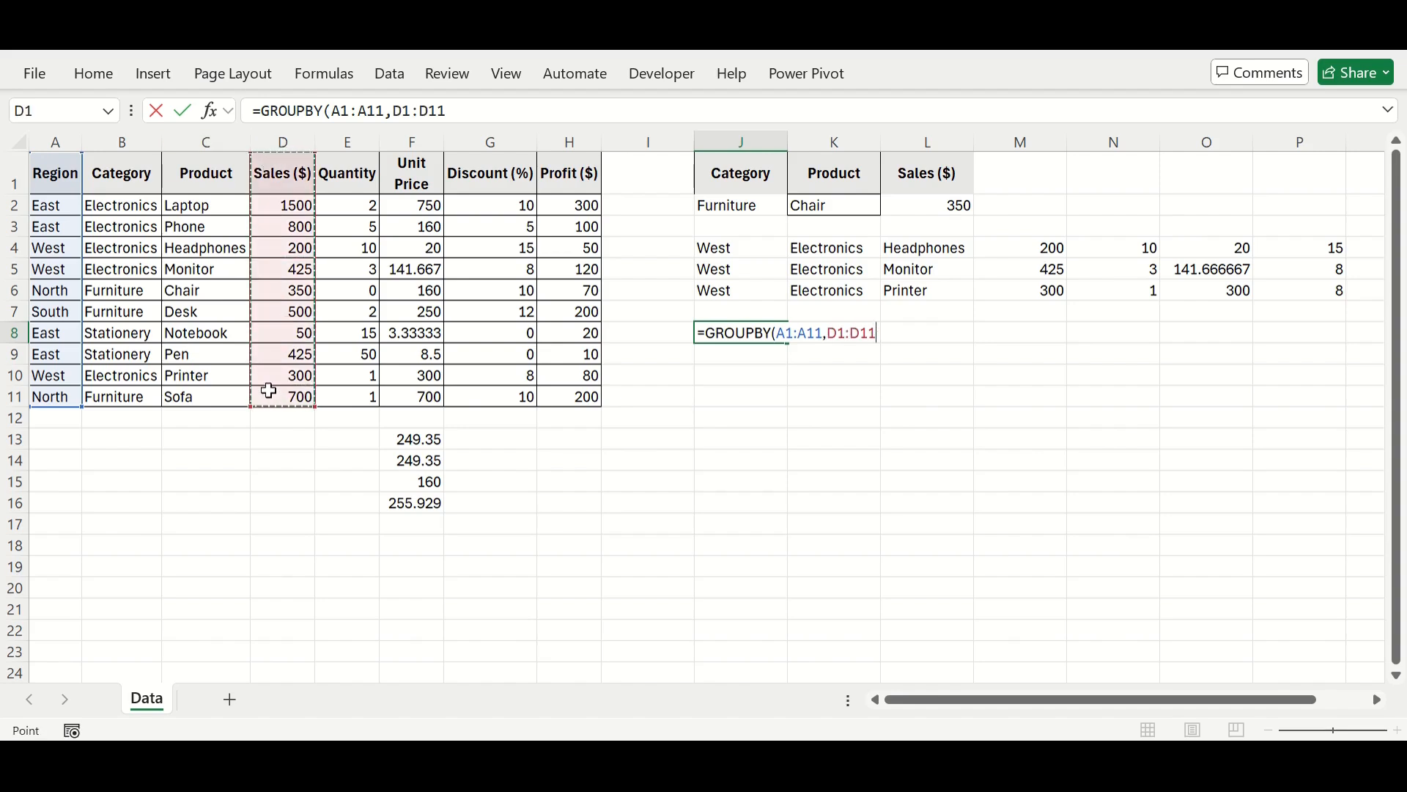
pyautogui.write(',')
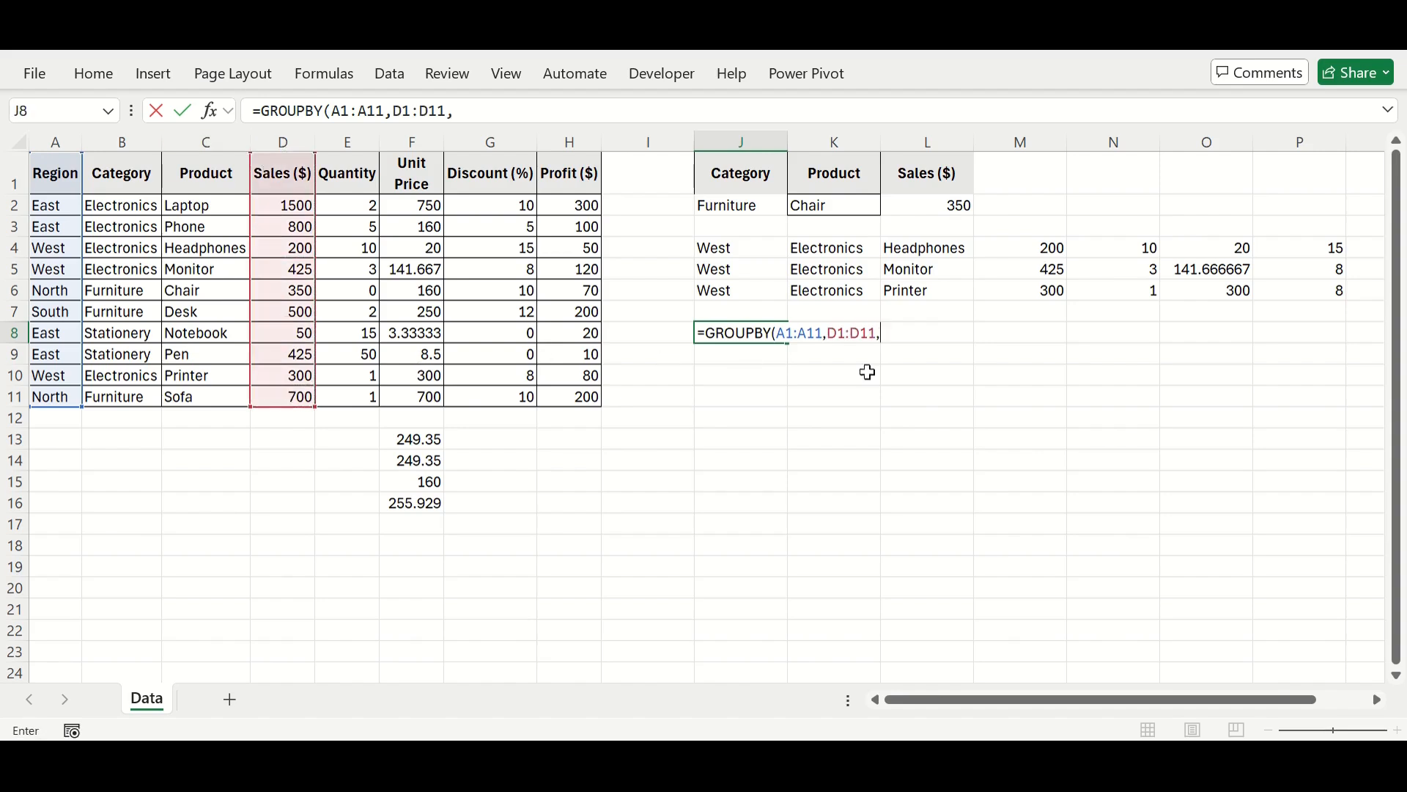
pyautogui.write('AVERAGE,3,')
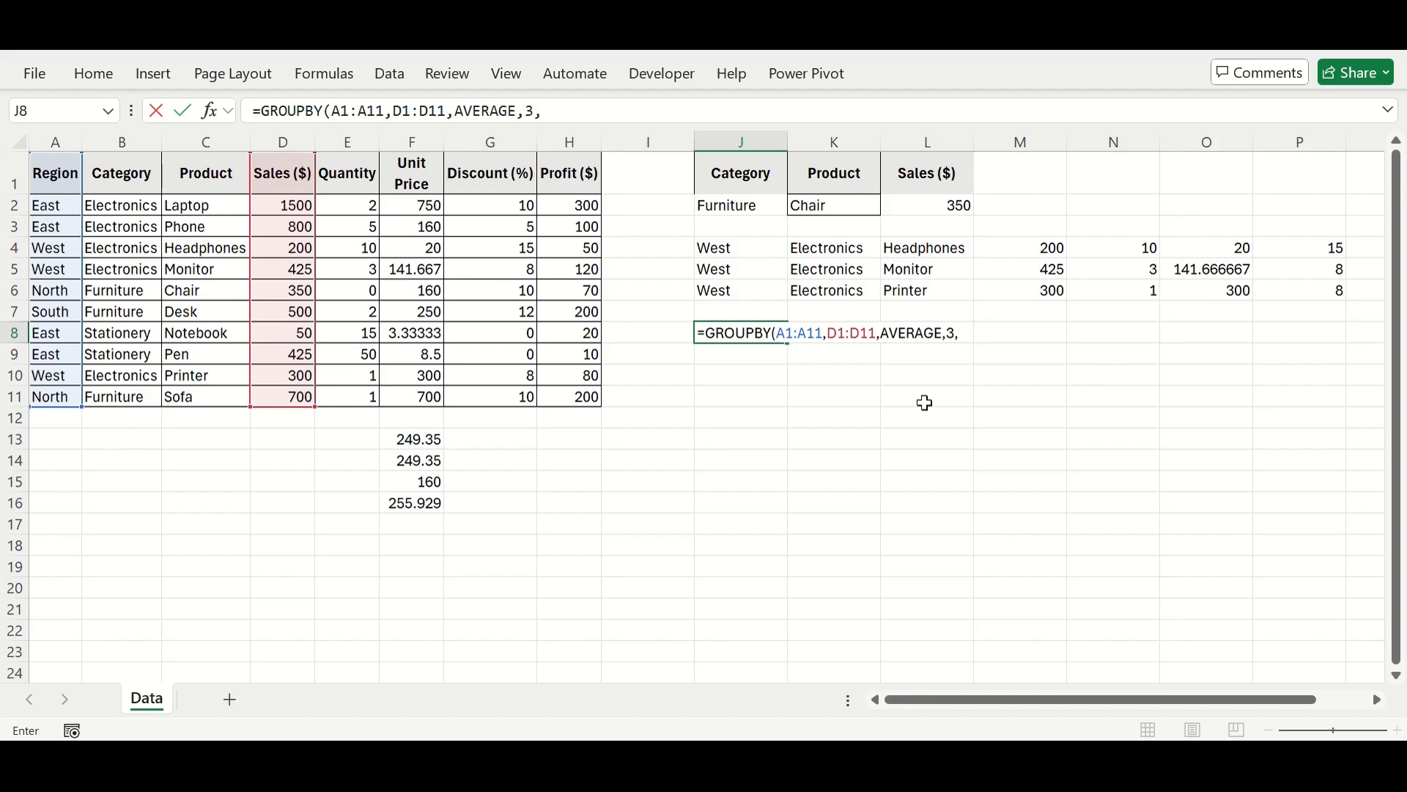
pyautogui.write('0,-1')
pyautogui.press('Return')
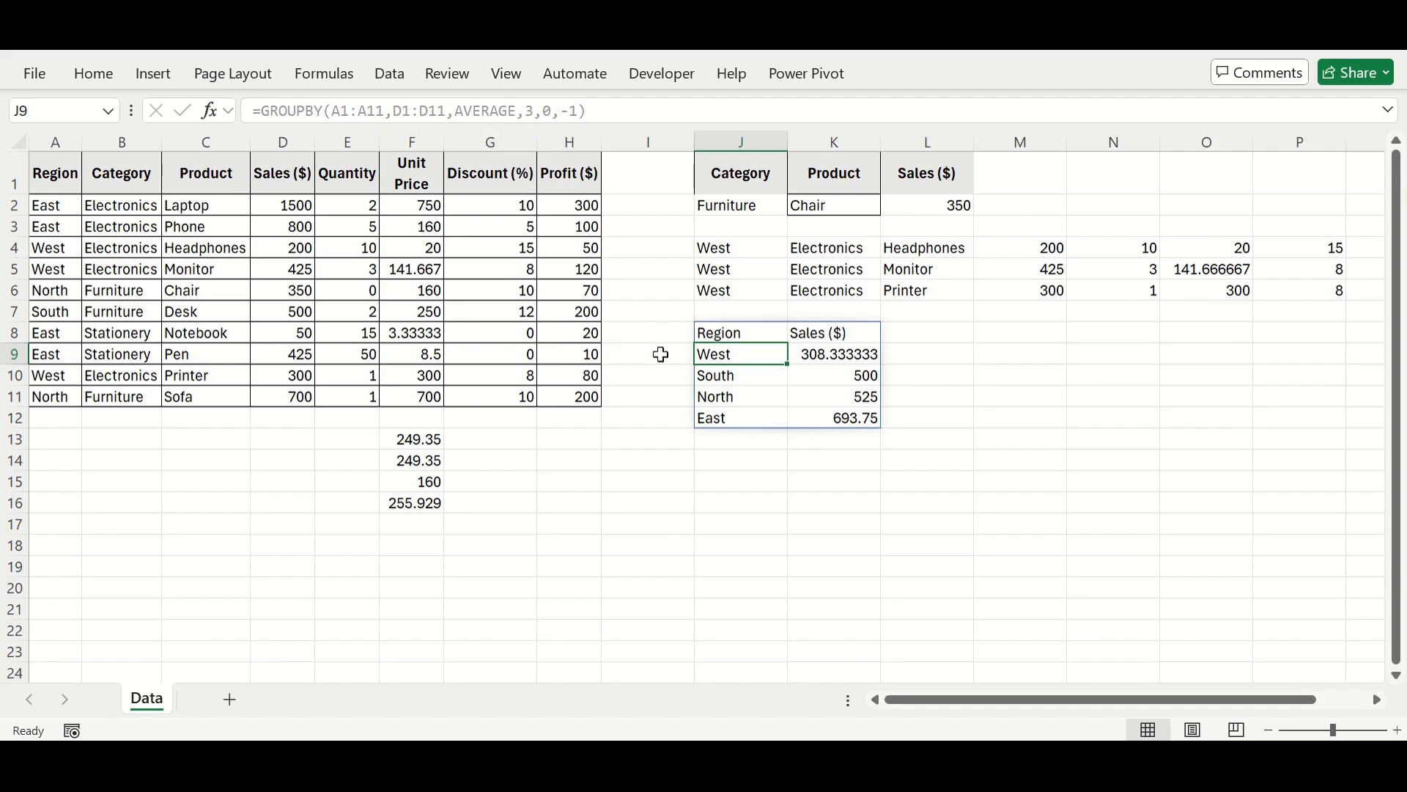
# - Change the GROUPBY row fields in J8 to A1:B11 so sales are grouped by region and category
pyautogui.click(737, 331)
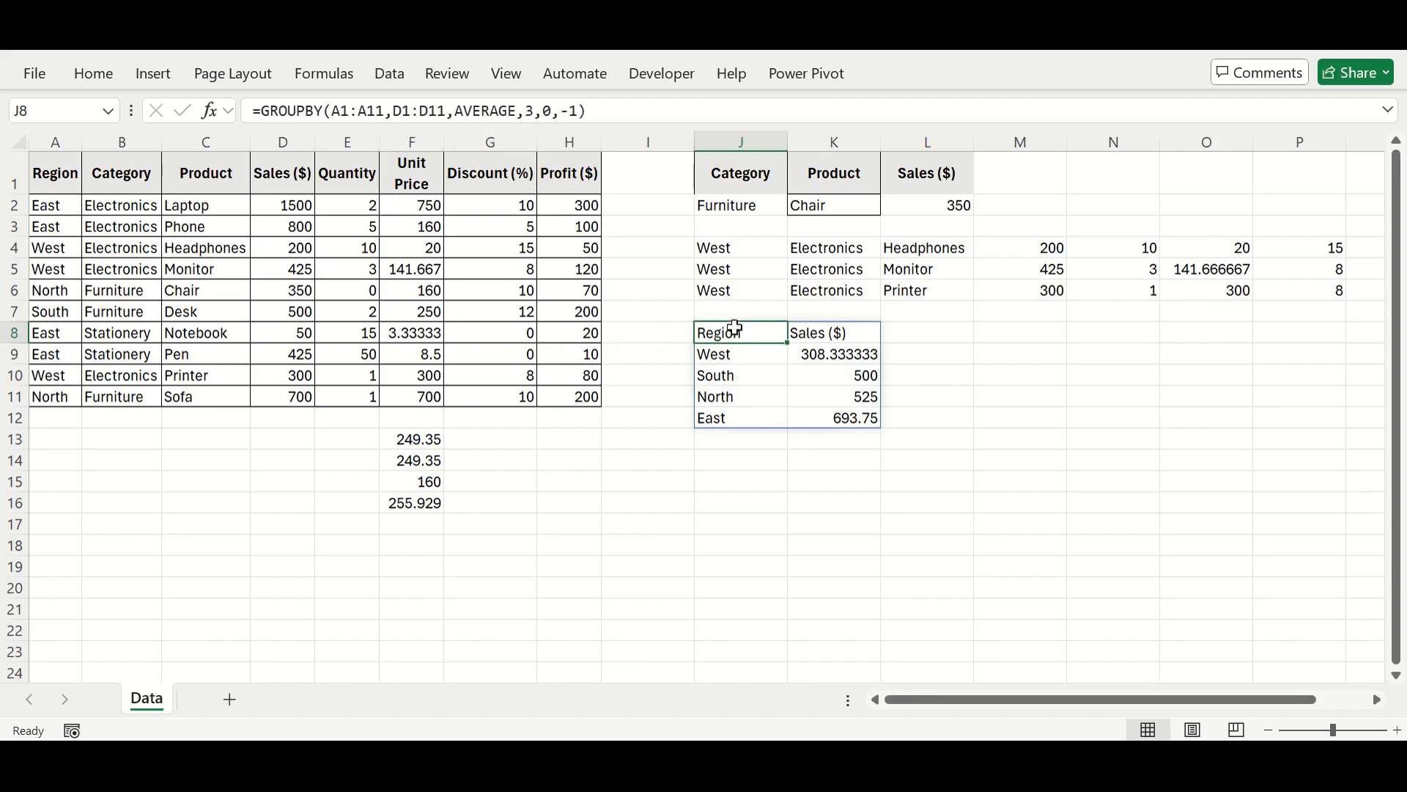
pyautogui.click(385, 111)
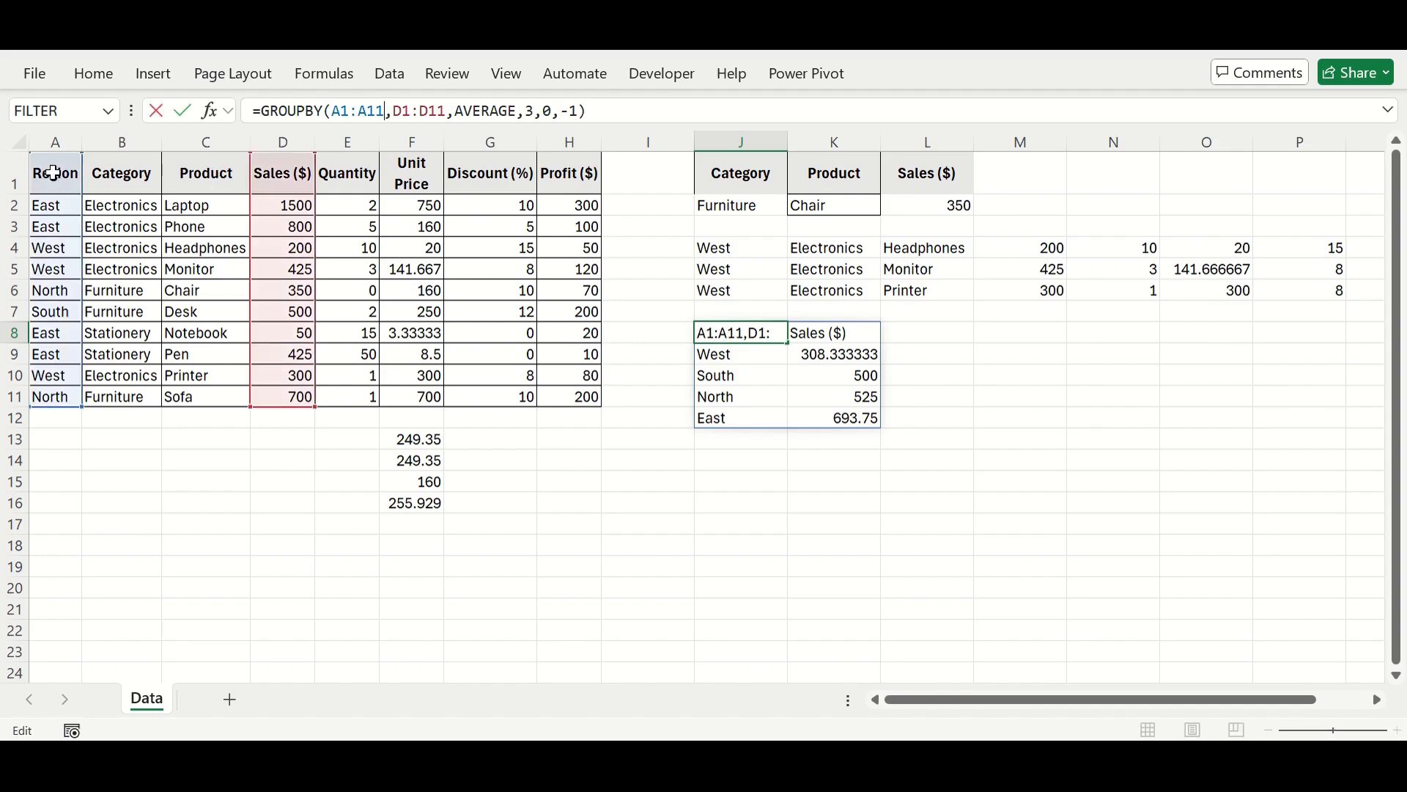
pyautogui.moveTo(335, 111); pyautogui.dragTo(387, 112)
pyautogui.moveTo(41, 177); pyautogui.dragTo(132, 390)
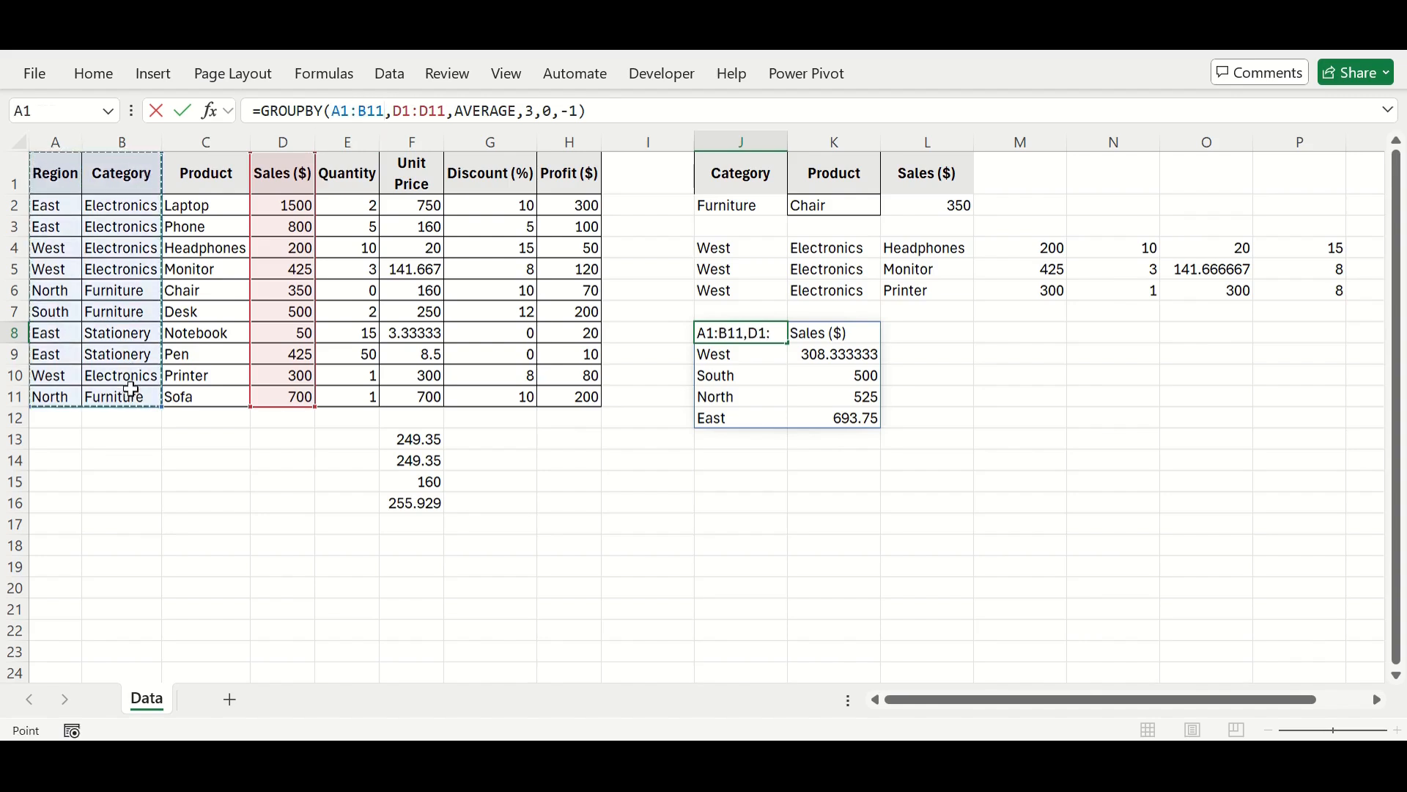
pyautogui.press('Return')
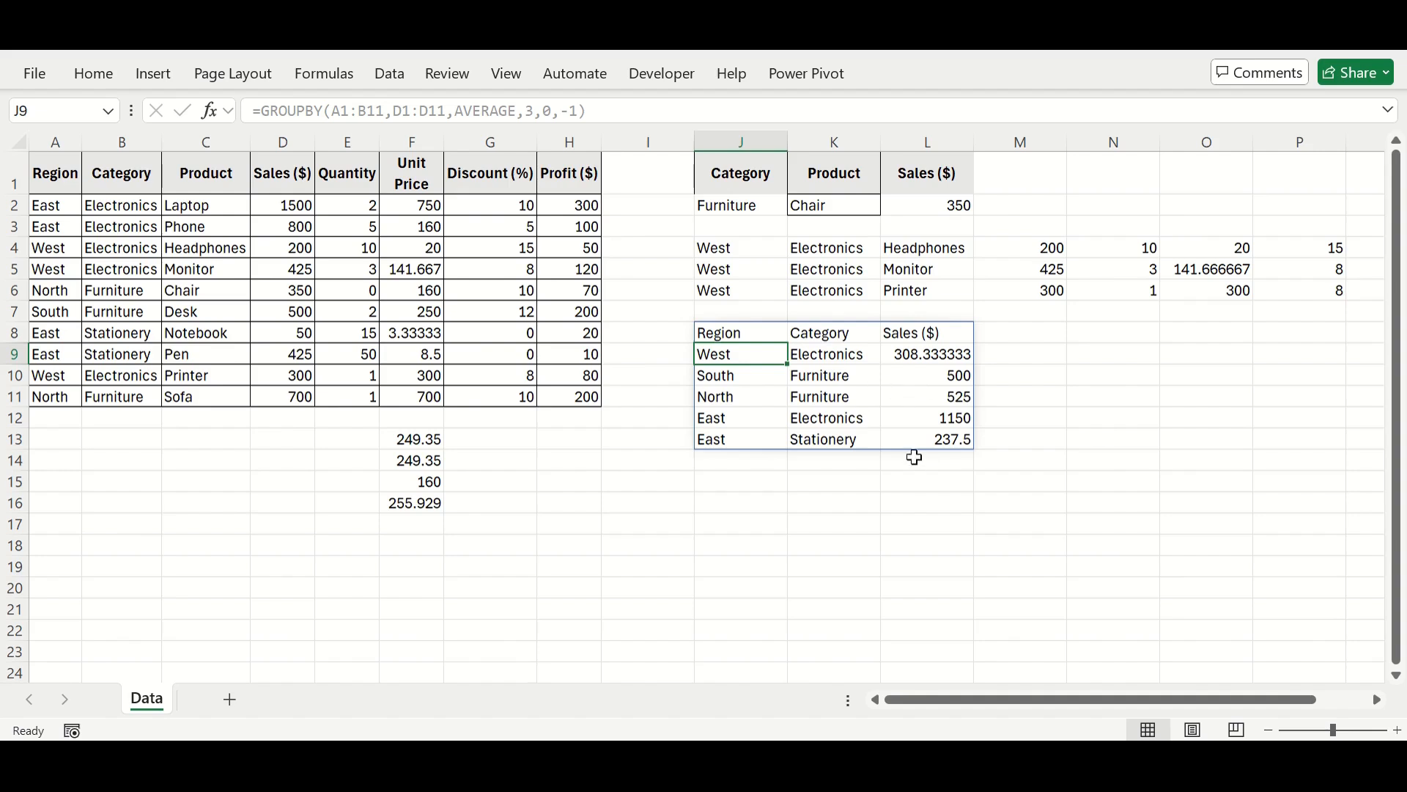
# - Enter =PIVOTBY(A1:A11,B1:B11,D1:D11,SUM,3,0) in J15 to sum sales by region and category
pyautogui.click(715, 481)
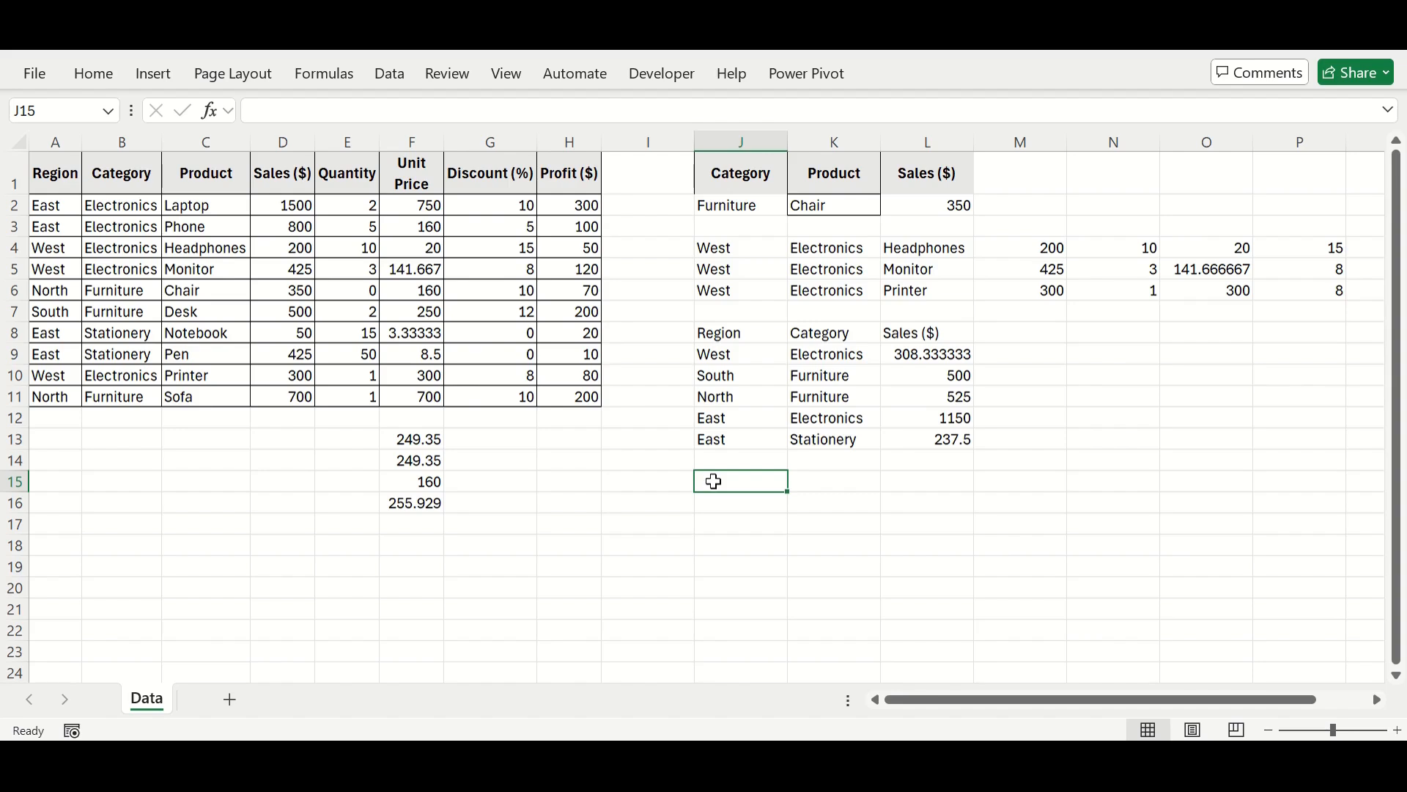
pyautogui.write('=')
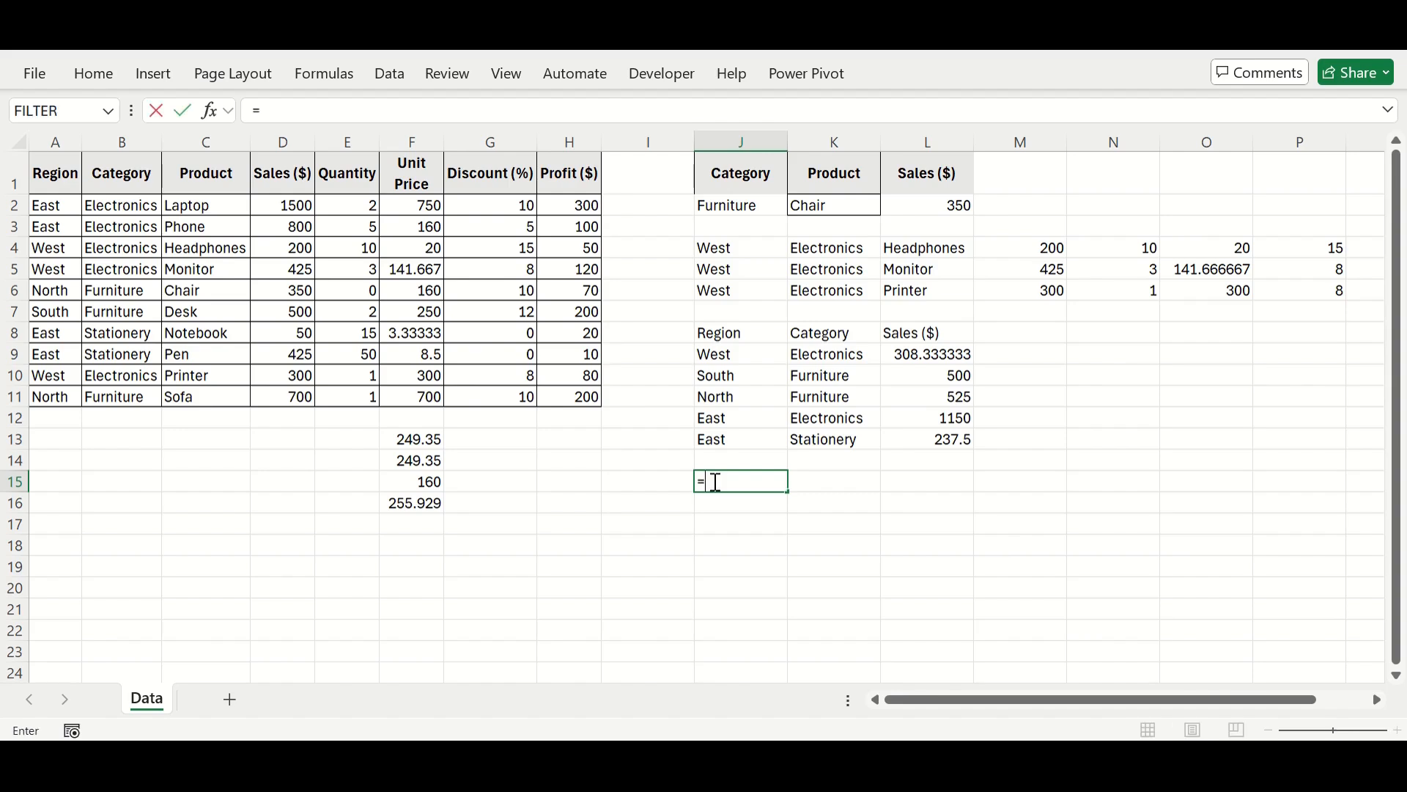
pyautogui.write('Piv')
pyautogui.press('Tab')
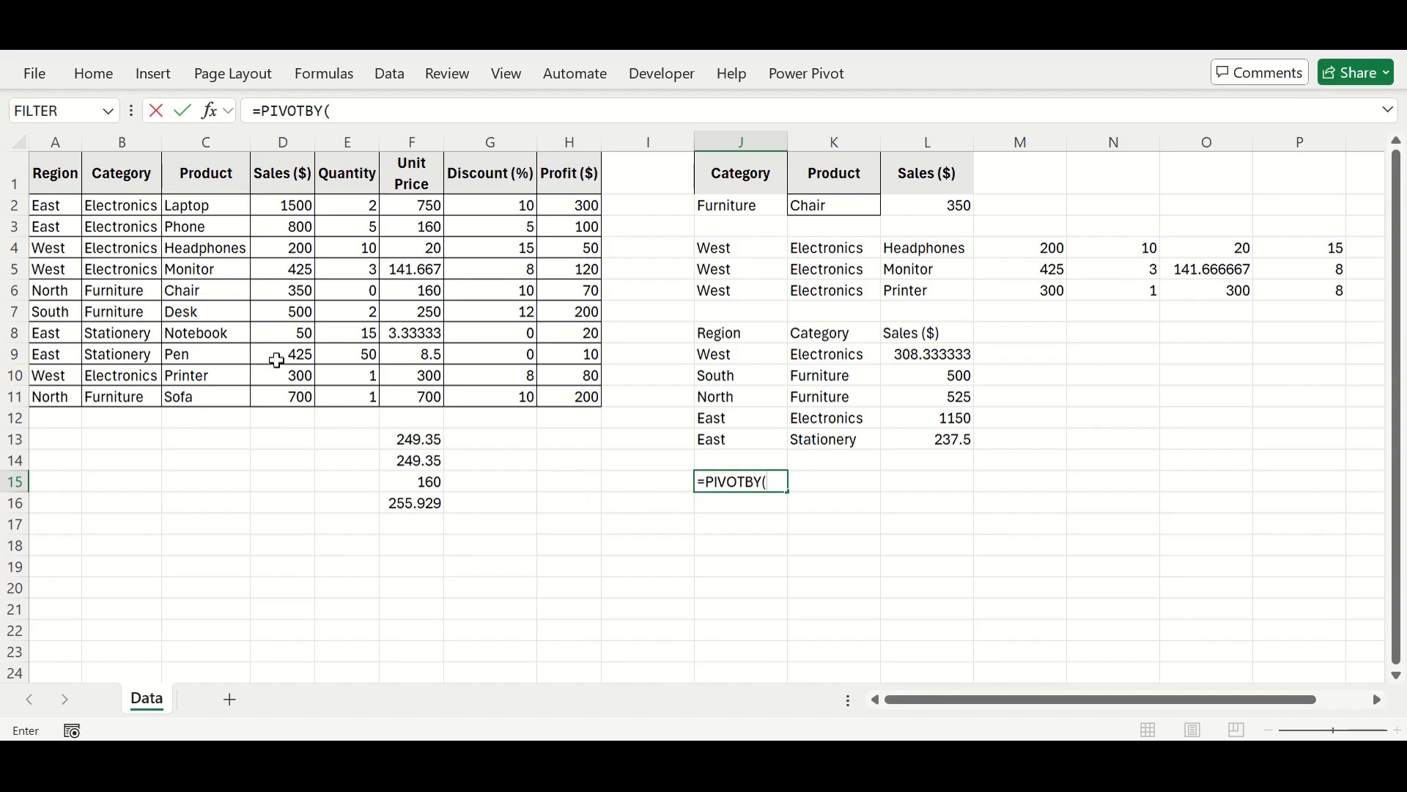
pyautogui.moveTo(67, 171); pyautogui.dragTo(39, 393)
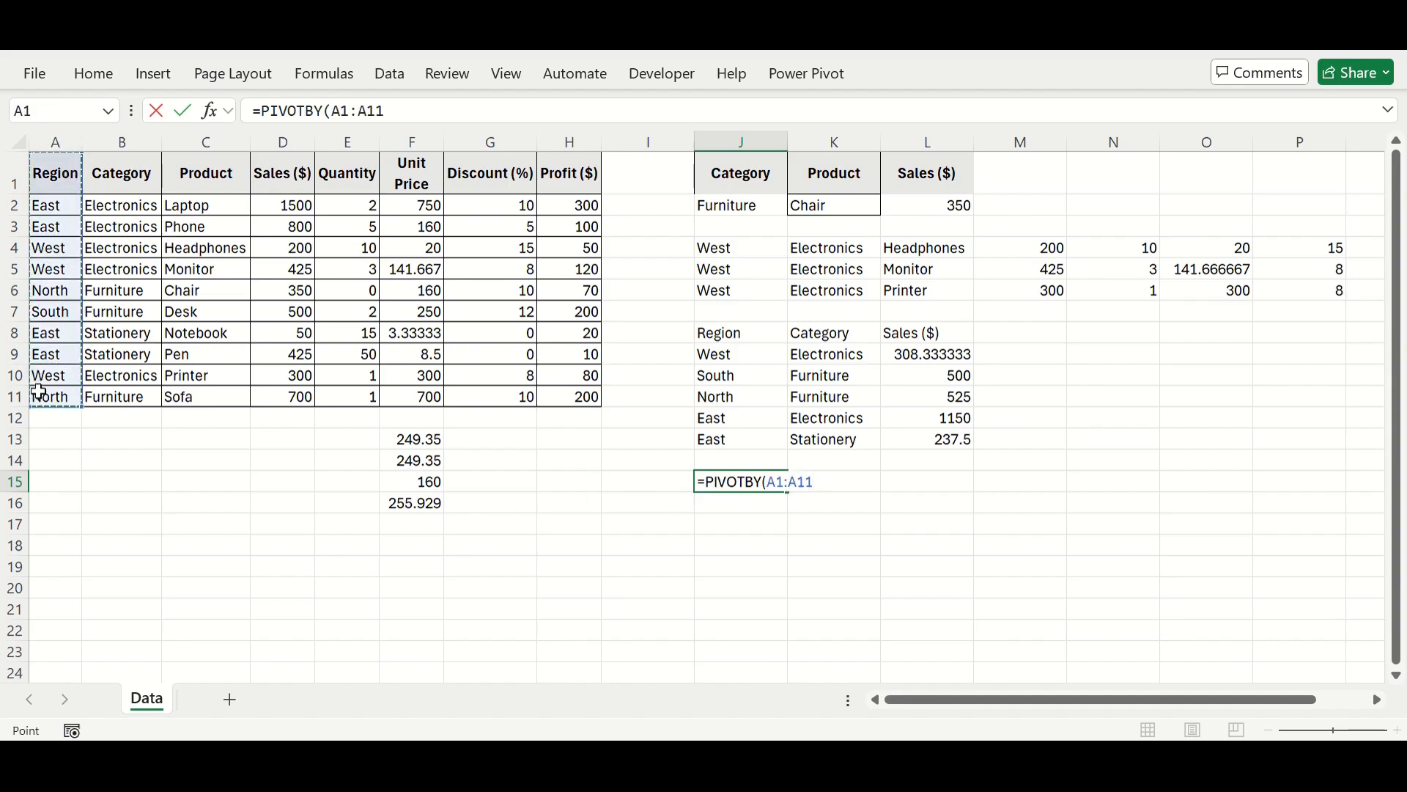
pyautogui.write(',')
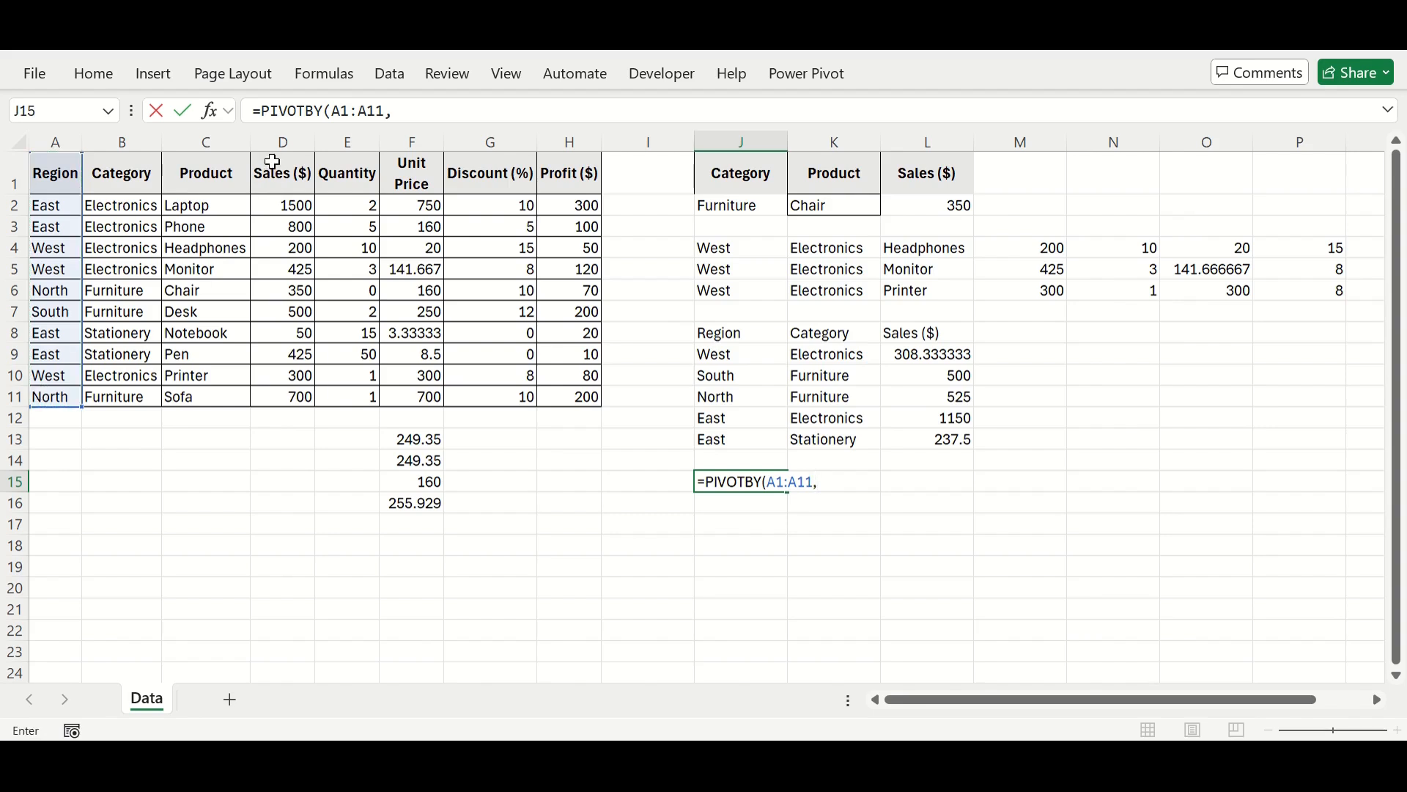
pyautogui.moveTo(209, 176); pyautogui.dragTo(197, 395)
pyautogui.moveTo(130, 186); pyautogui.dragTo(132, 396)
pyautogui.write(',')
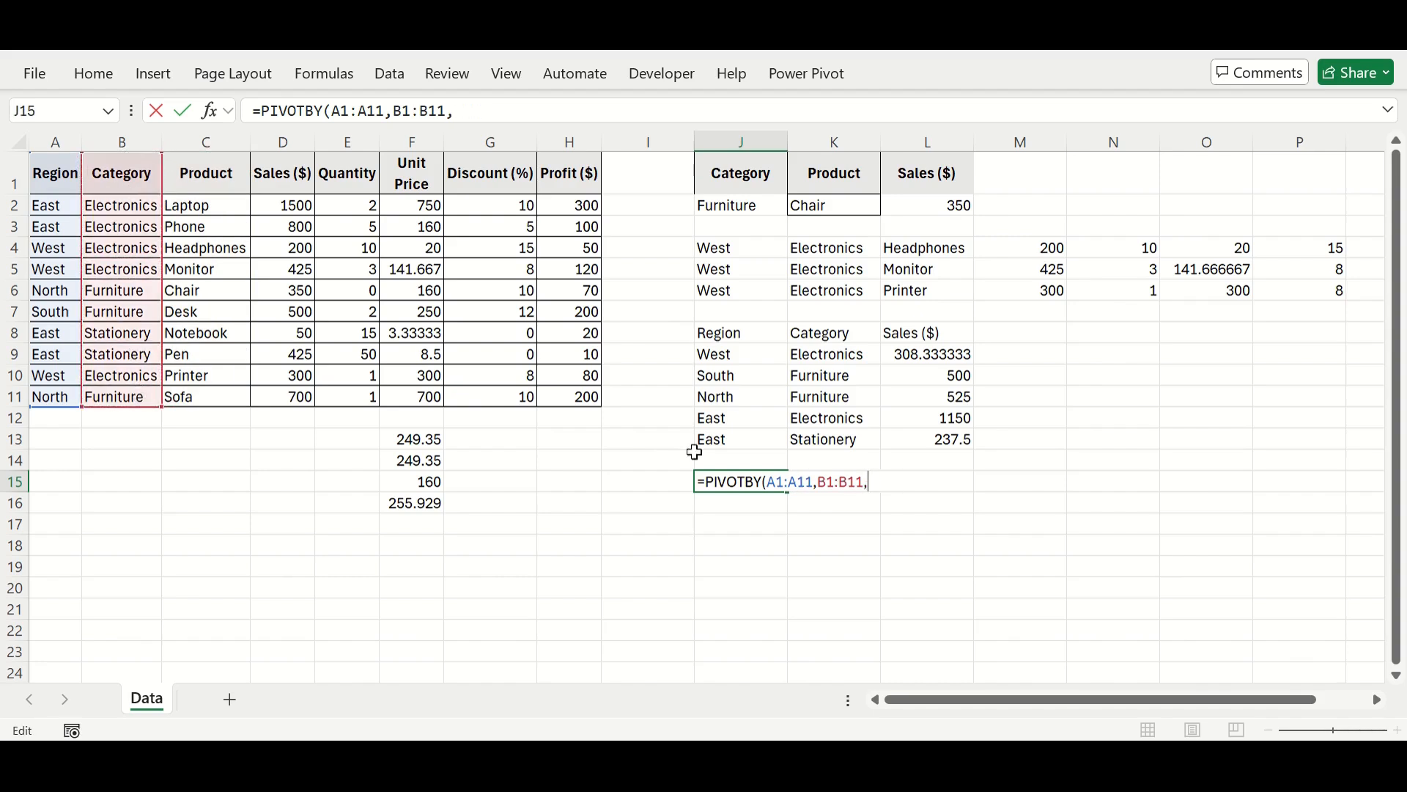
pyautogui.moveTo(284, 180); pyautogui.dragTo(280, 397)
pyautogui.write(',')
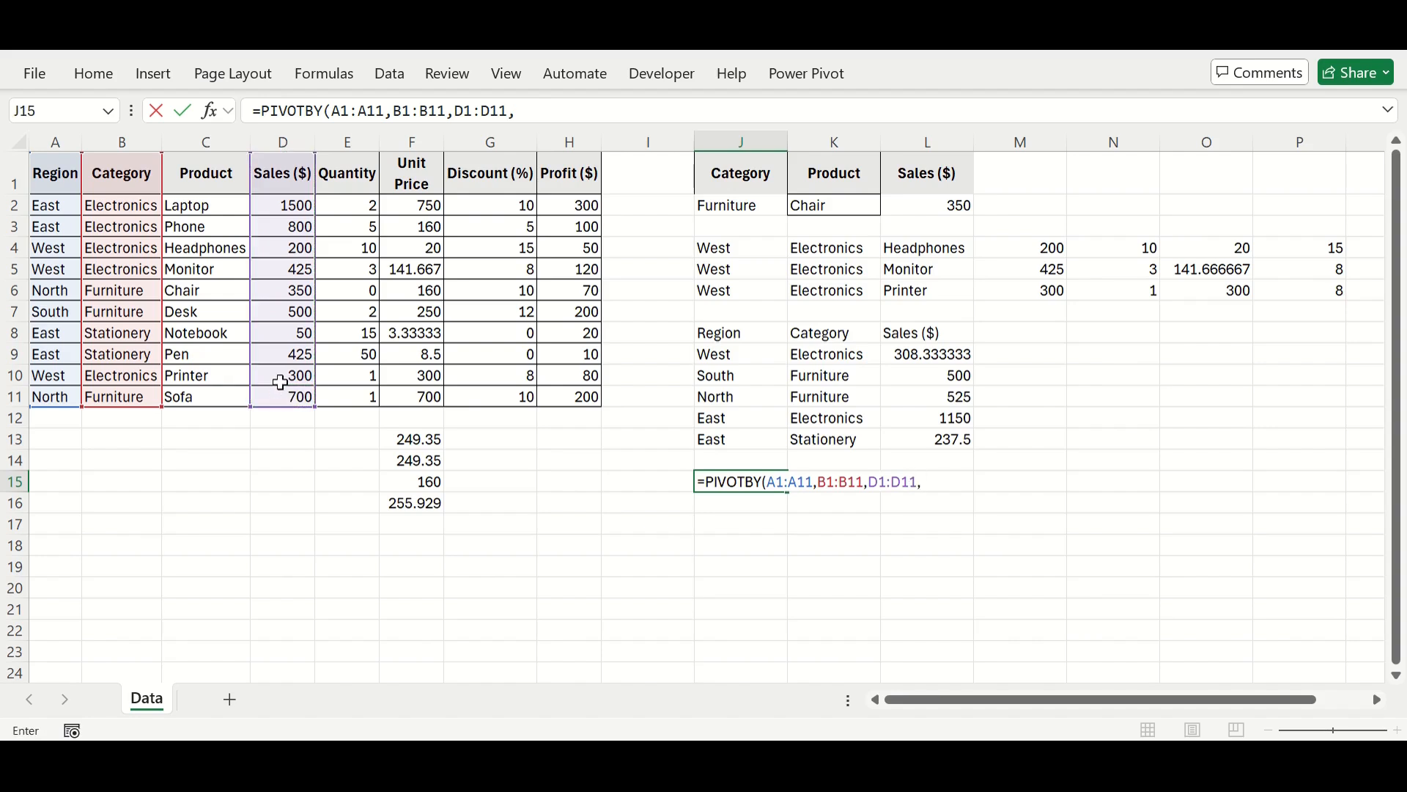
pyautogui.write('SUM,3,0')
pyautogui.press('Return')
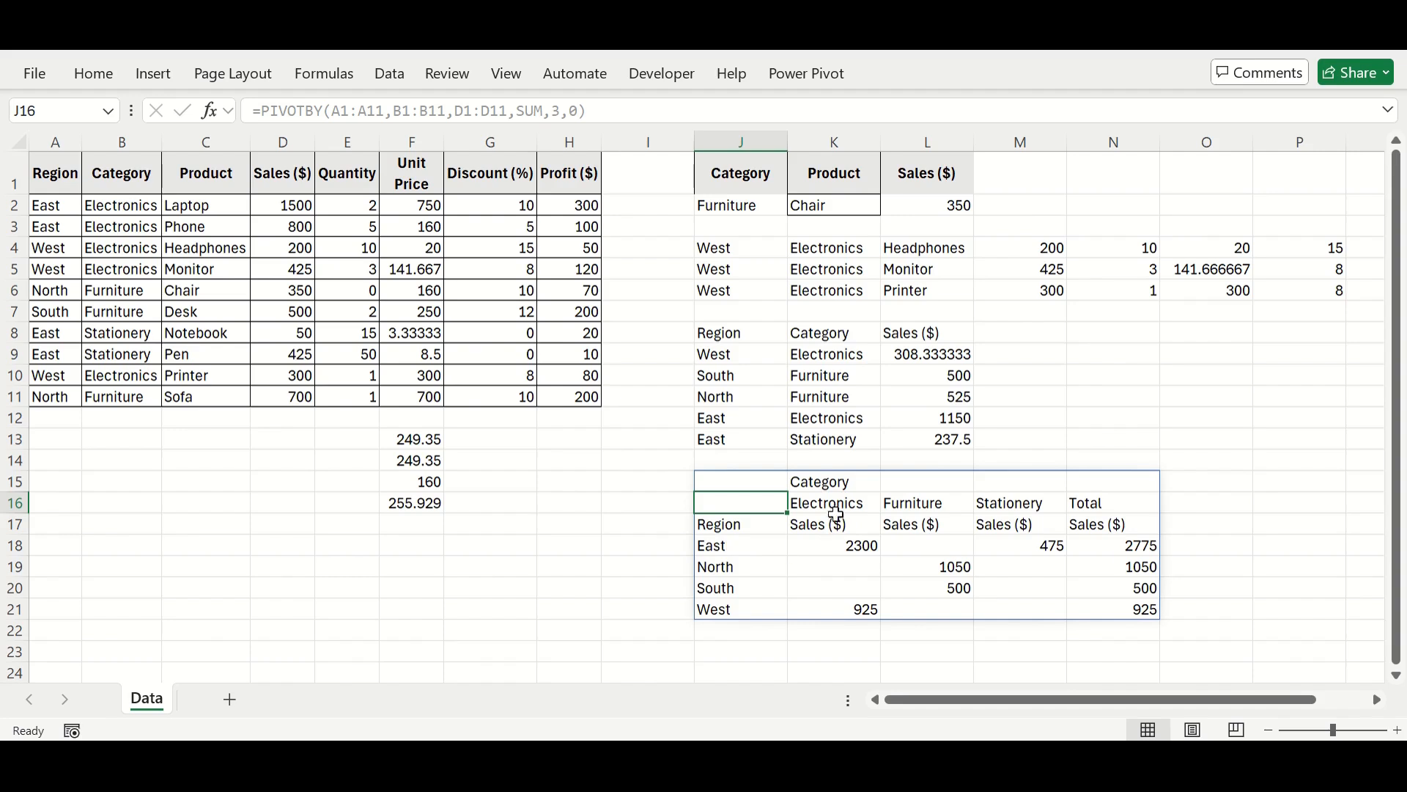
# - Examine the category and total column headers of the PIVOTBY result, from J15 across row 16
pyautogui.click(742, 484)
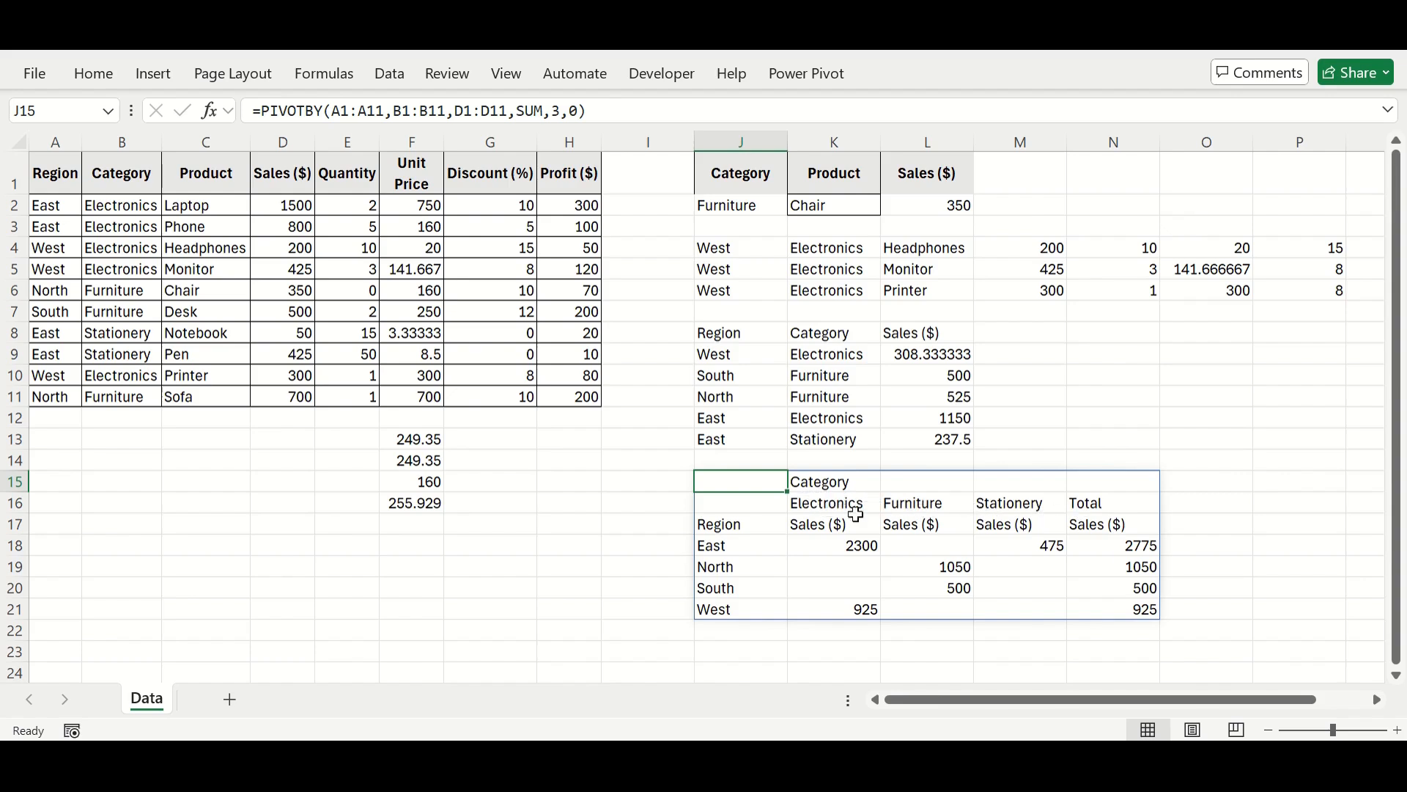
pyautogui.click(828, 504)
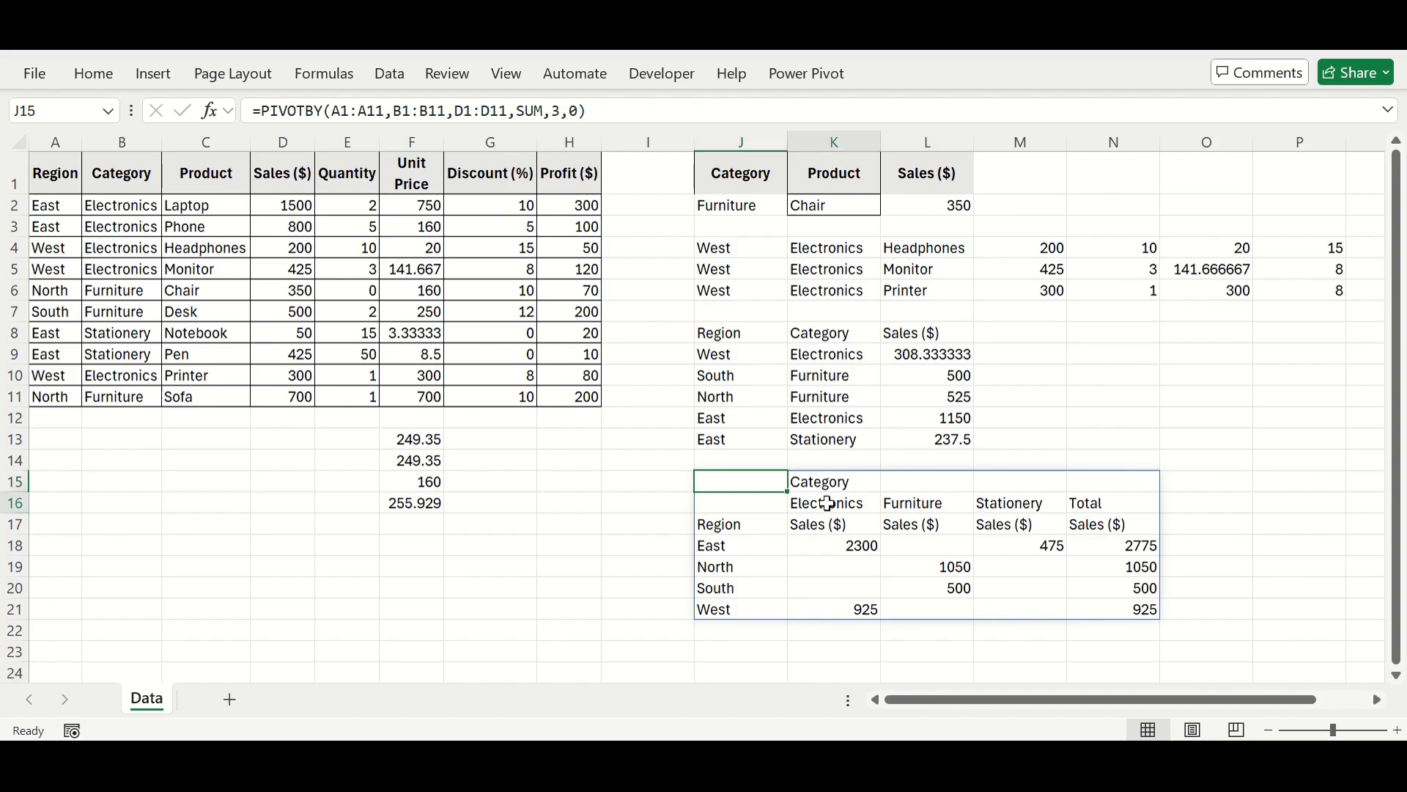
pyautogui.click(919, 505)
pyautogui.click(1018, 504)
pyautogui.click(1110, 503)
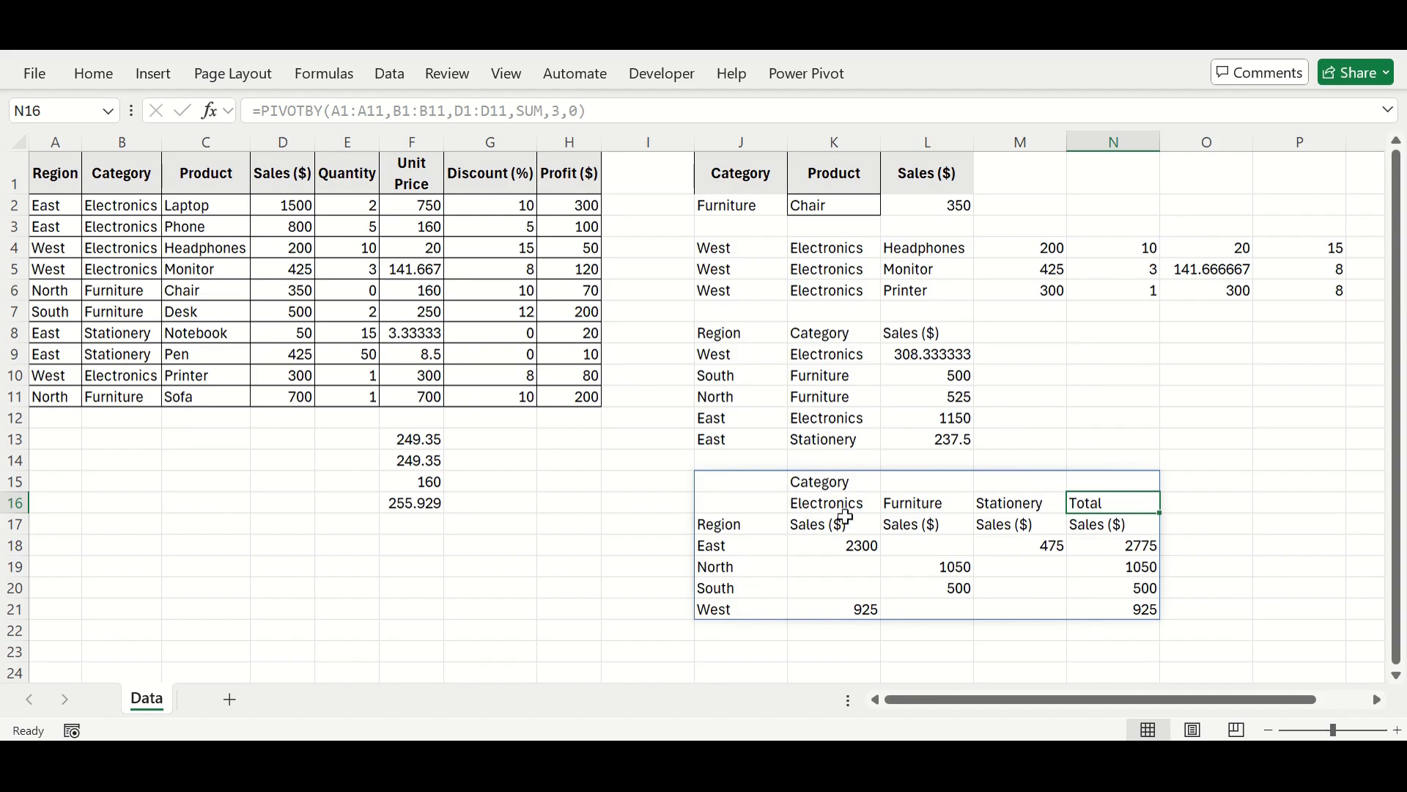
pyautogui.click(265, 111)
pyautogui.hotkey('ctrl', 'a')
pyautogui.press('BackSpace')
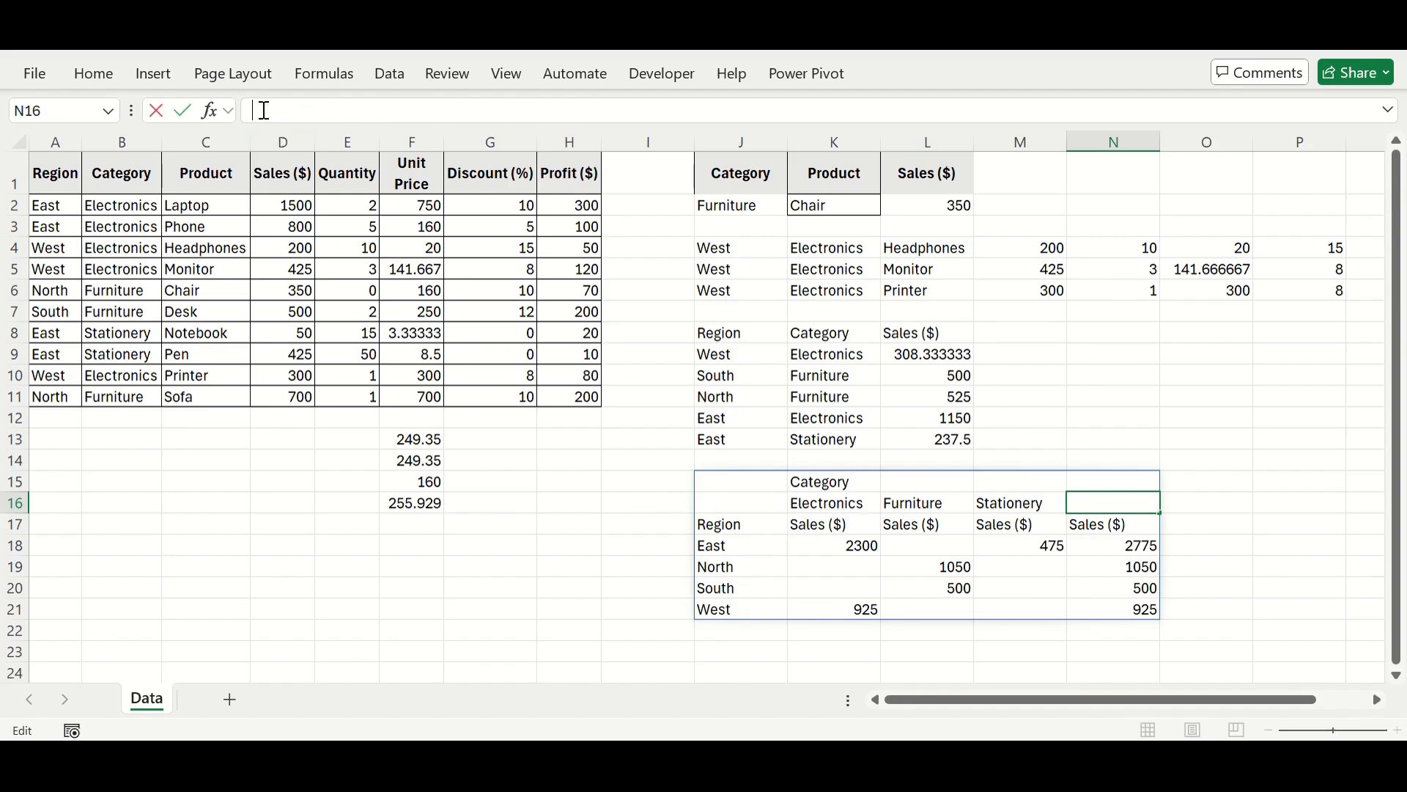
# - Wrap the J15 formula in TRANSPOSE, giving =TRANSPOSE(PIVOTBY(A1:A11,B1:B11,D1:D11,SUM,3,0)), and commit it
pyautogui.click(748, 482)
pyautogui.click(261, 112)
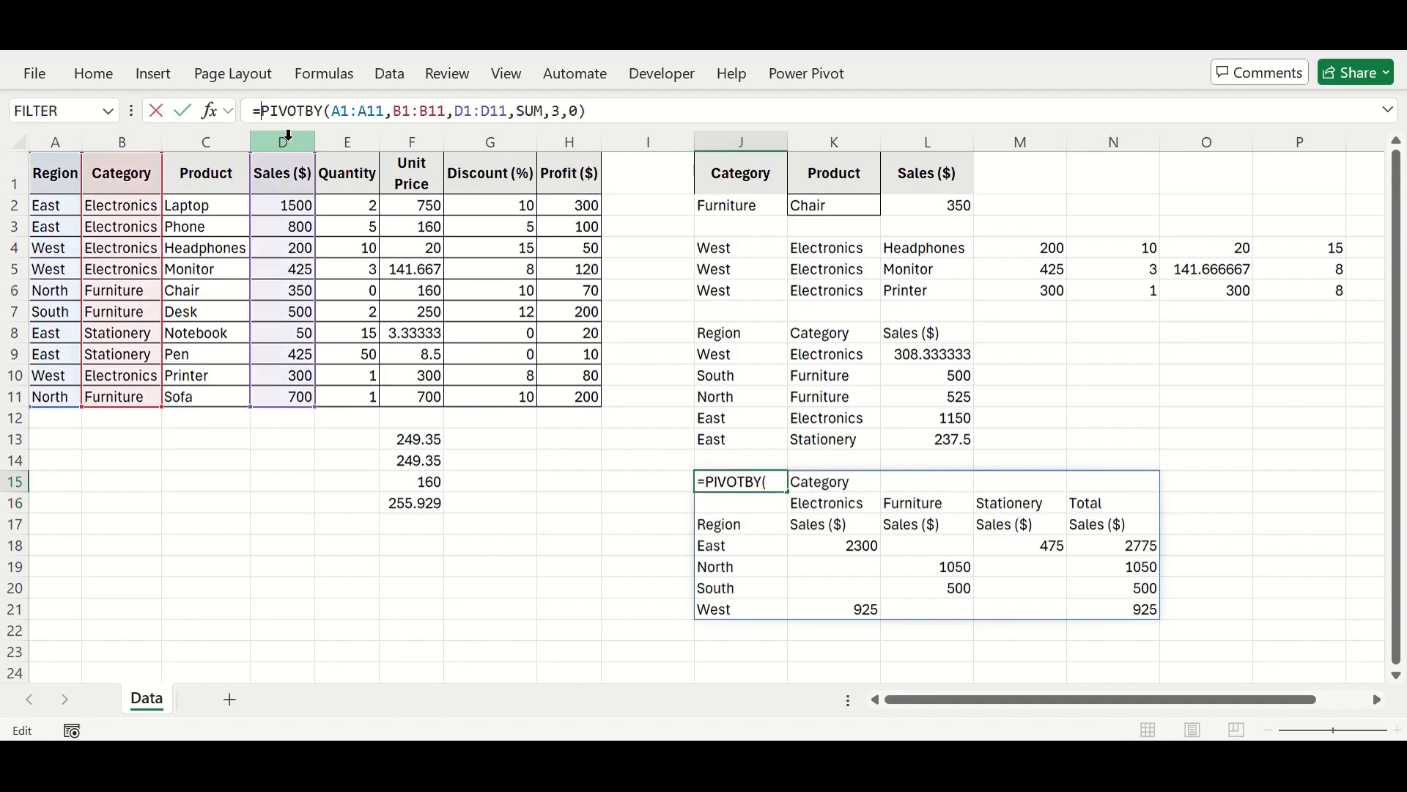
pyautogui.write('Trs')
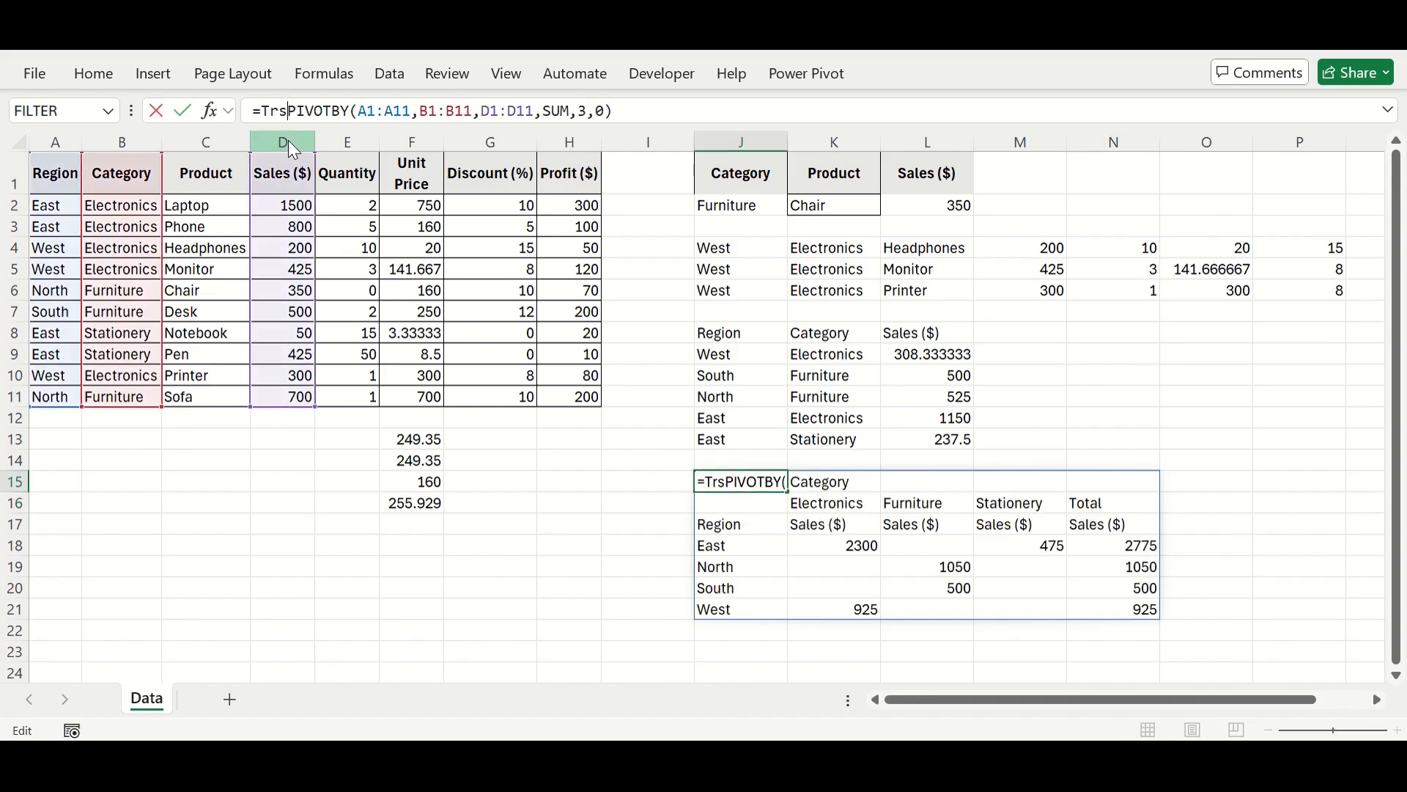
pyautogui.press('BackSpace')
pyautogui.write('a')
pyautogui.press('Tab')
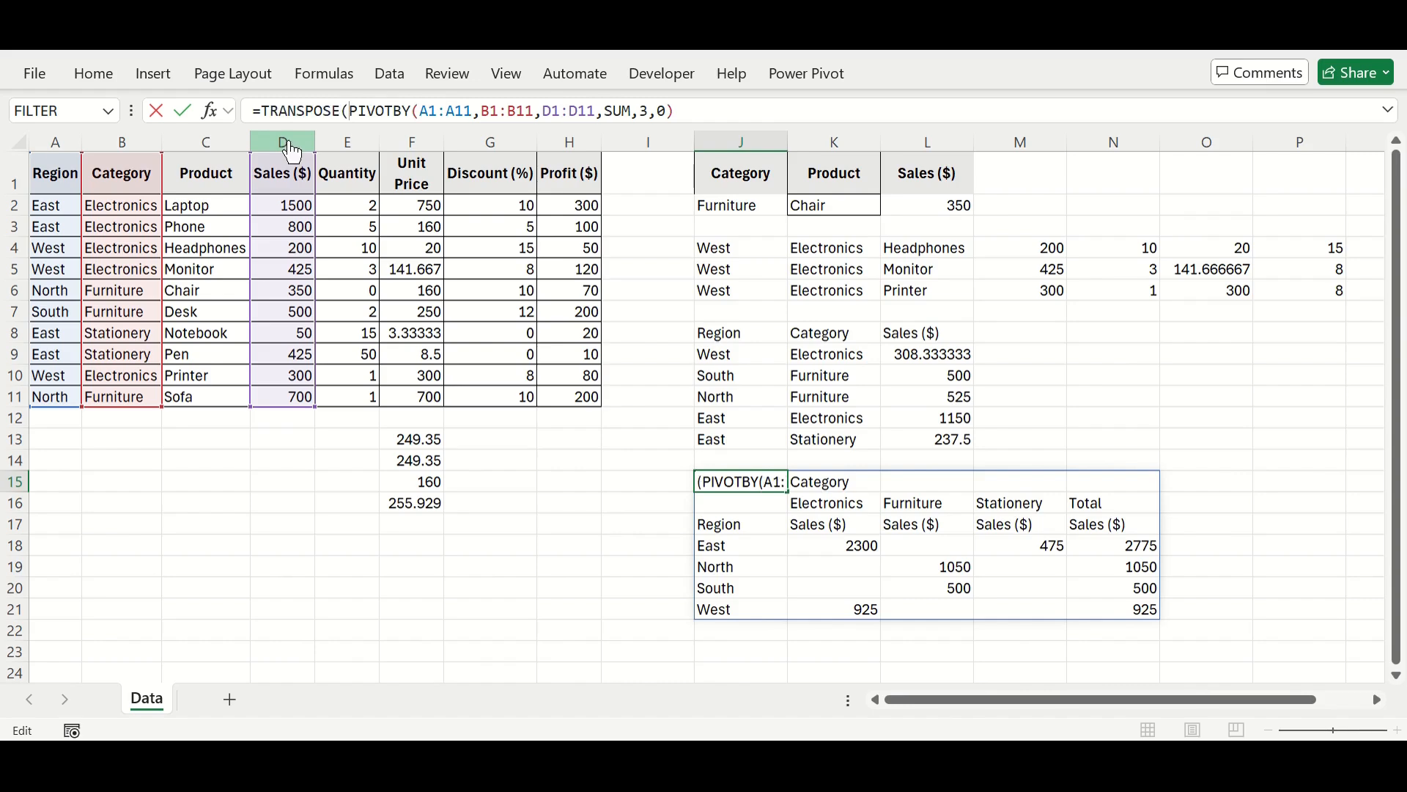
pyautogui.click(694, 111)
pyautogui.press('Return')
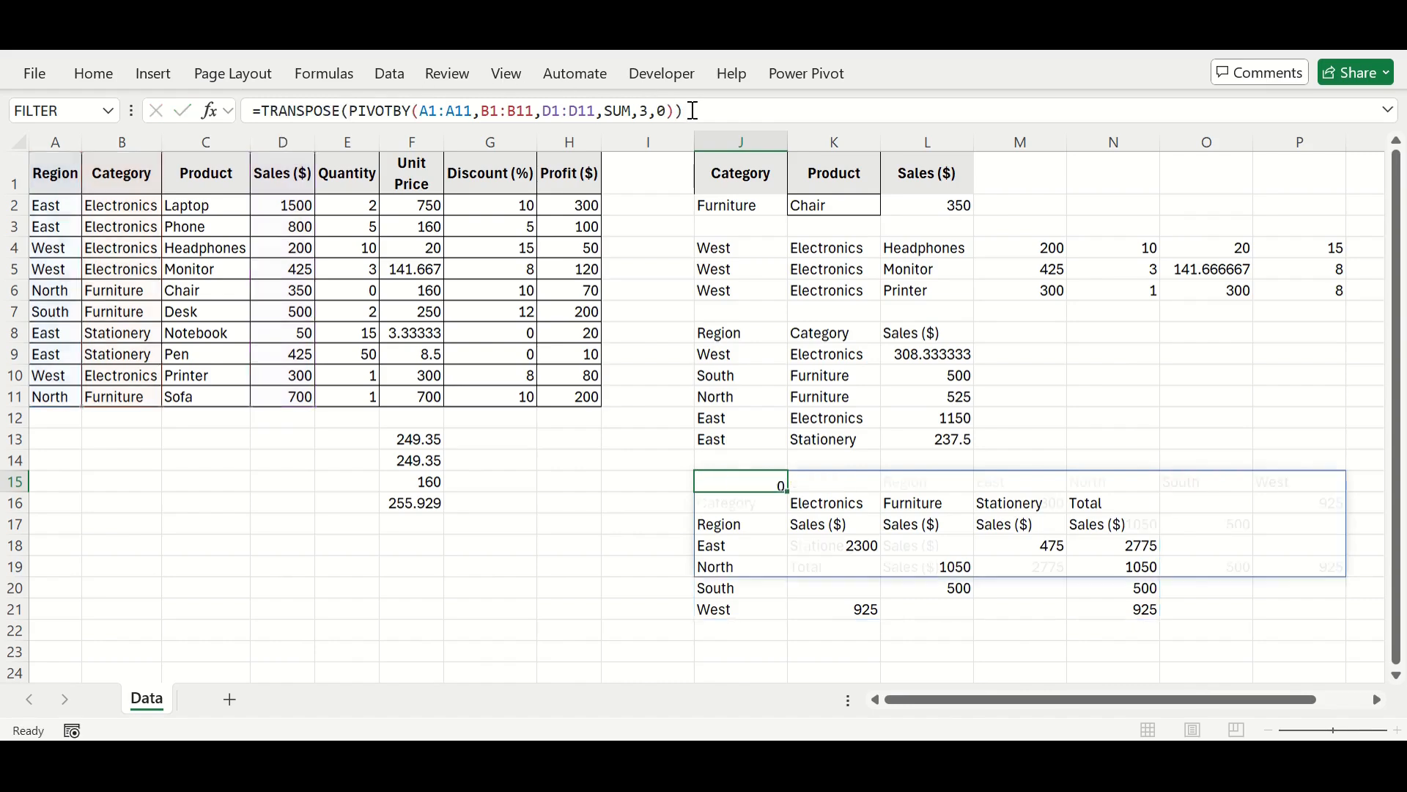